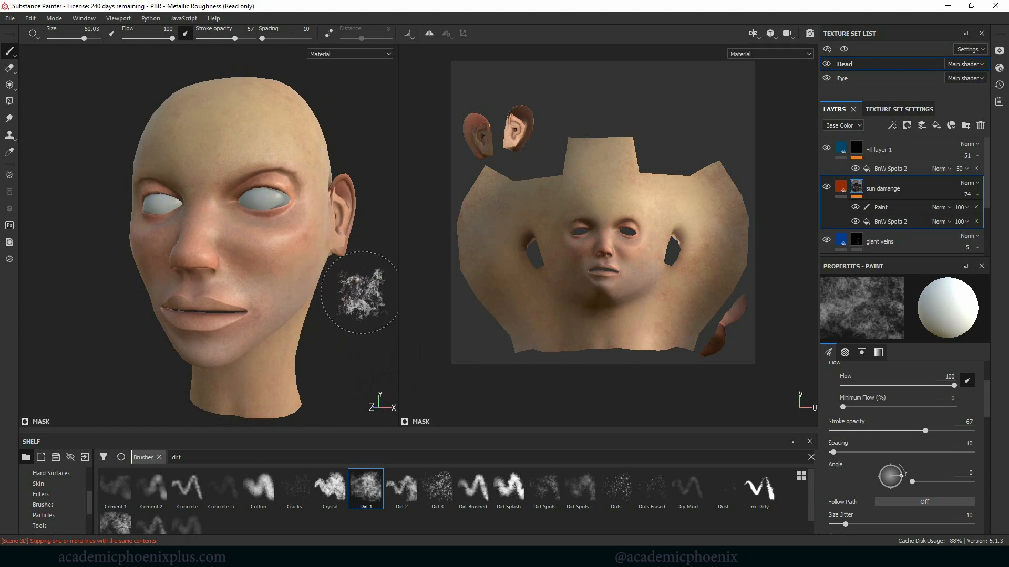
Make the Eye texture set the active one for painting
{"action": "left_click_drag", "start_coordinate": [360, 292], "coordinate": [315, 295], "text": "alt"}
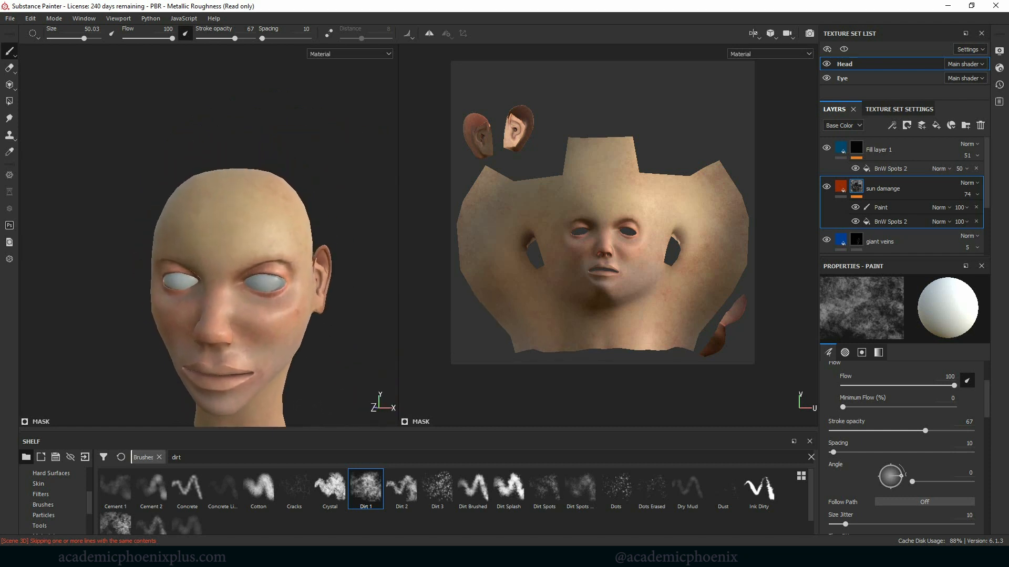
{"action": "right_click_drag", "start_coordinate": [315, 295], "coordinate": [349, 333], "text": "alt"}
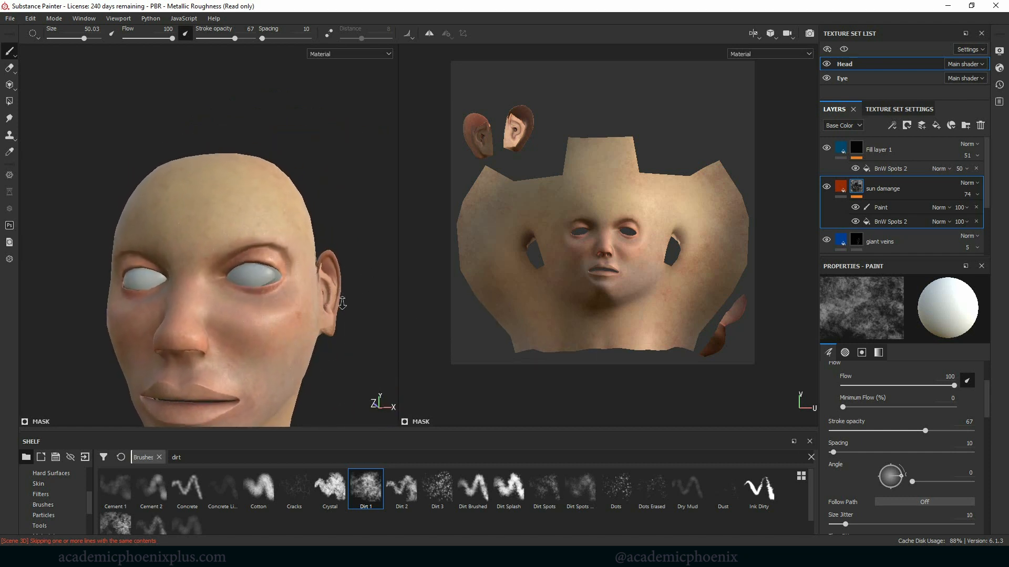
{"action": "mouse_move", "coordinate": [342, 304]}
{"action": "left_mouse_down", "text": "alt"}
{"action": "mouse_move", "coordinate": [345, 279]}
{"action": "mouse_move", "coordinate": [339, 290]}
{"action": "left_mouse_up", "text": "alt"}
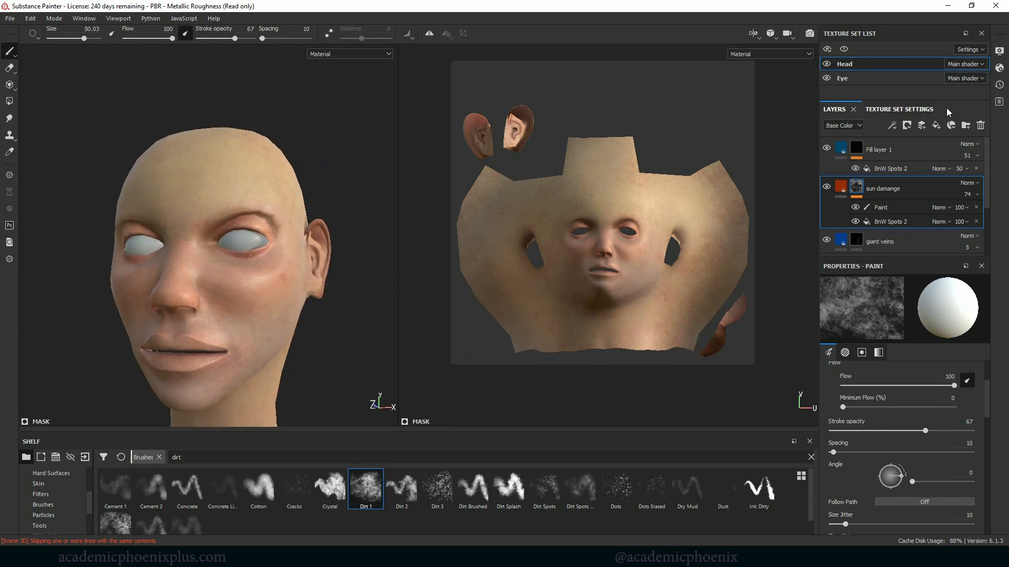
{"action": "left_click", "coordinate": [858, 79]}
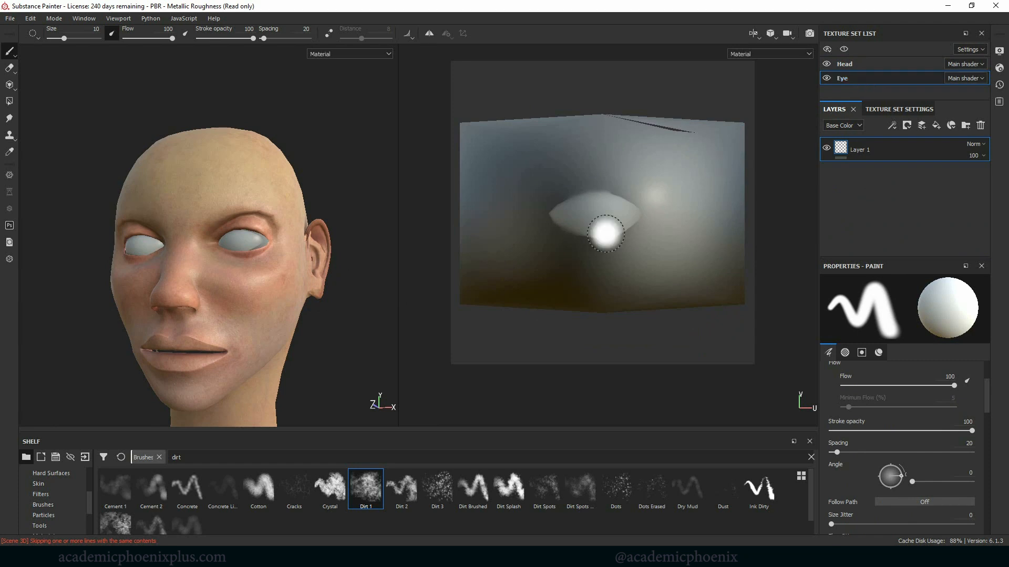
Try a white brush stroke across the eye in the UV view and undo it
{"action": "mouse_move", "coordinate": [598, 206]}
{"action": "left_mouse_down"}
{"action": "mouse_move", "coordinate": [608, 260]}
{"action": "mouse_move", "coordinate": [603, 209]}
{"action": "mouse_move", "coordinate": [623, 247]}
{"action": "left_mouse_up"}
{"action": "key", "text": "ctrl+z"}
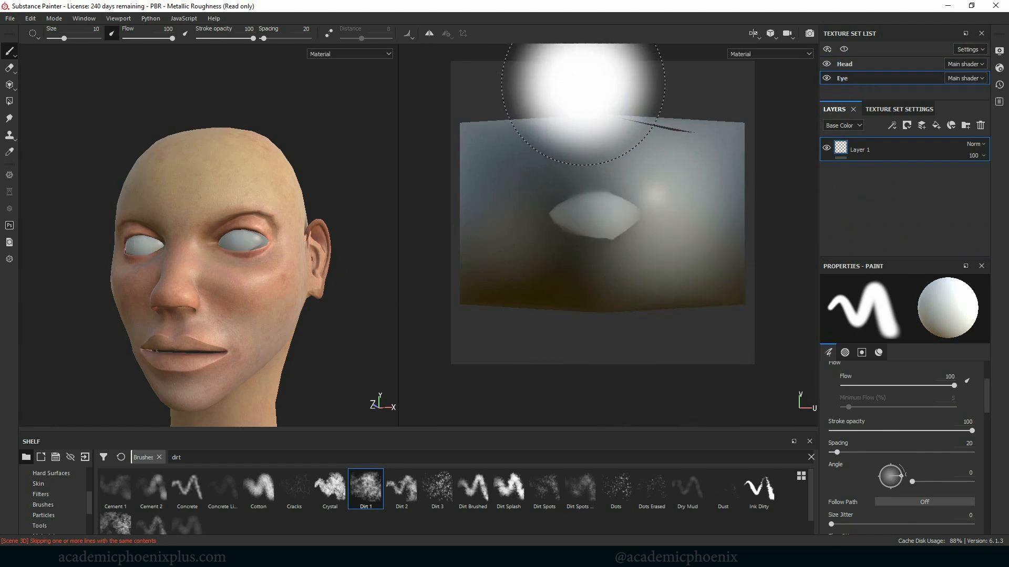
{"action": "left_click_drag", "start_coordinate": [377, 310], "coordinate": [355, 305], "text": "alt"}
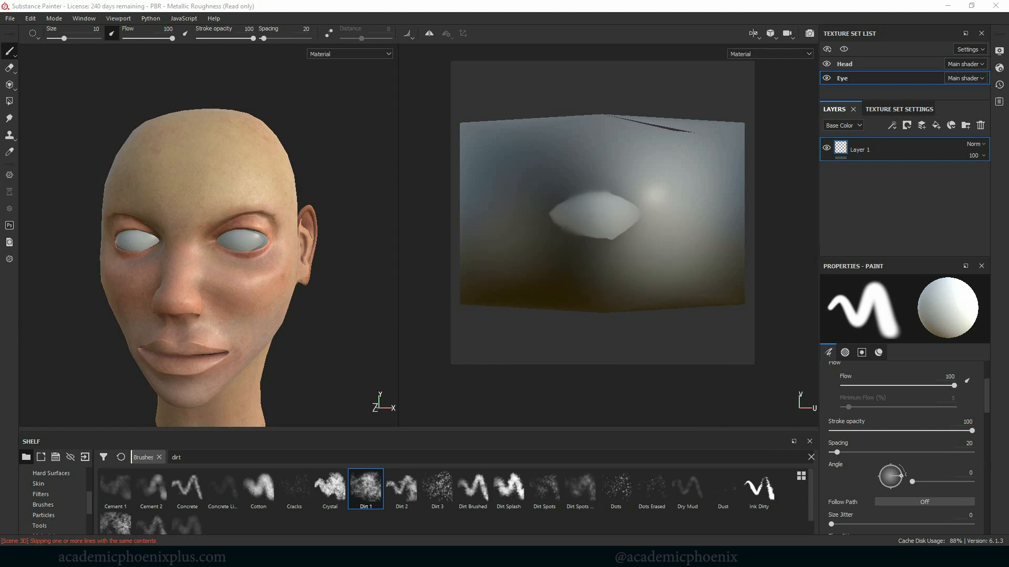
{"action": "mouse_move", "coordinate": [353, 235]}
{"action": "left_mouse_down", "text": "alt"}
{"action": "mouse_move", "coordinate": [361, 223]}
{"action": "mouse_move", "coordinate": [351, 238]}
{"action": "left_mouse_up", "text": "alt"}
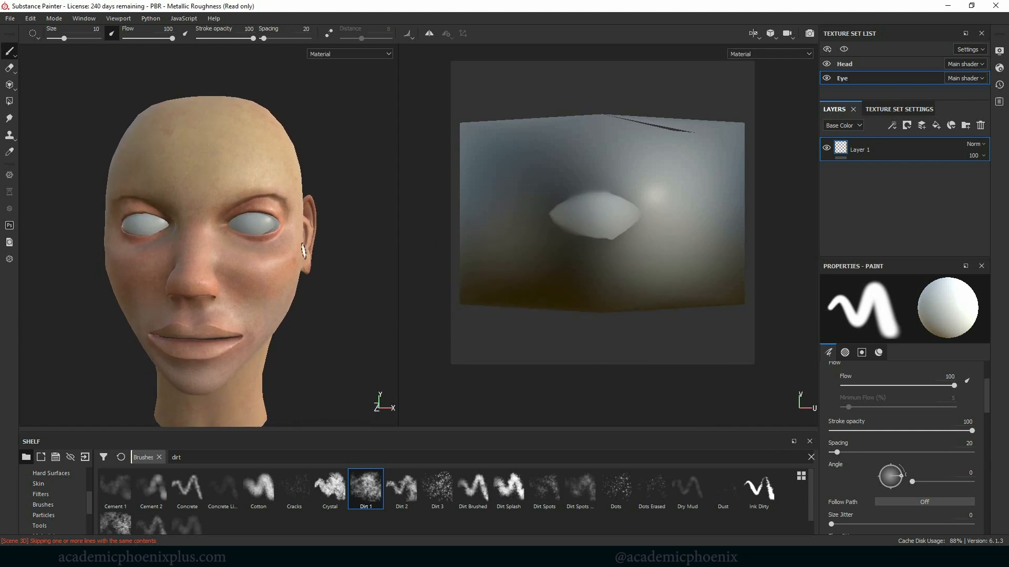
Activate the Projection tool and limit its material to the color channel, disabling height, rough, metal and nrm
{"action": "left_click", "coordinate": [9, 86]}
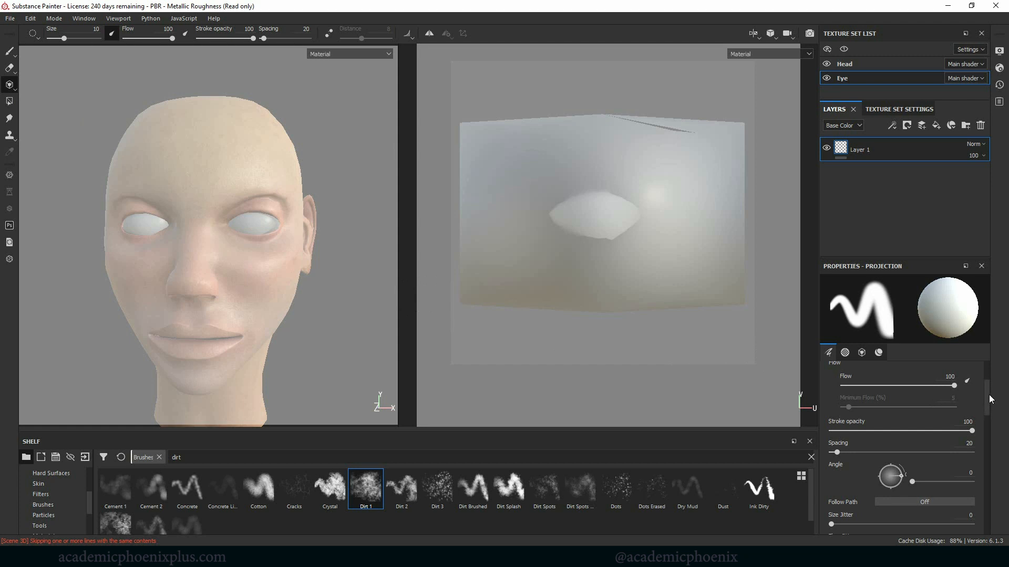
{"action": "left_click_drag", "start_coordinate": [987, 393], "coordinate": [987, 488]}
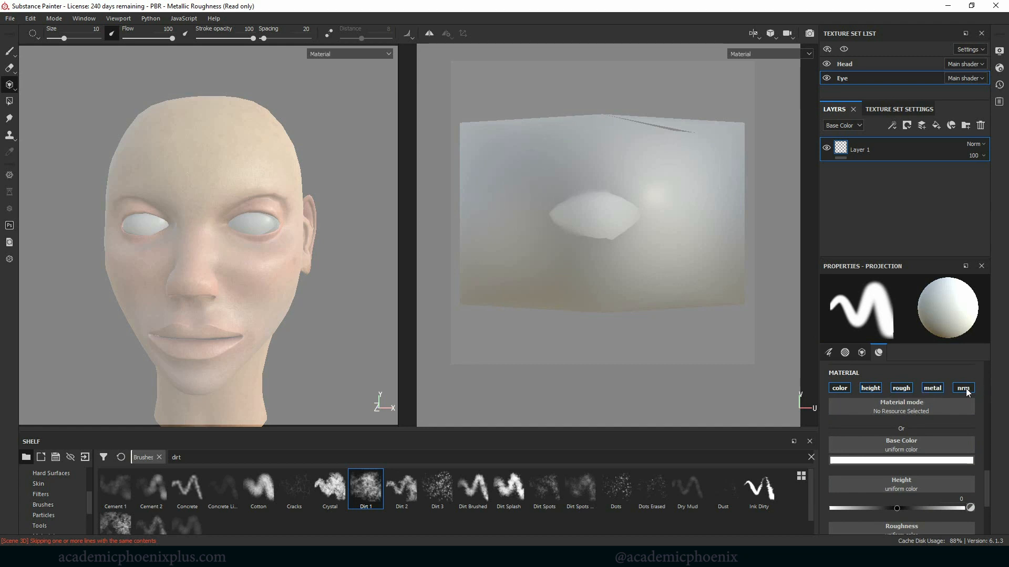
{"action": "left_click", "coordinate": [875, 389]}
{"action": "left_click", "coordinate": [904, 389]}
{"action": "left_click", "coordinate": [931, 389]}
{"action": "left_click", "coordinate": [962, 389]}
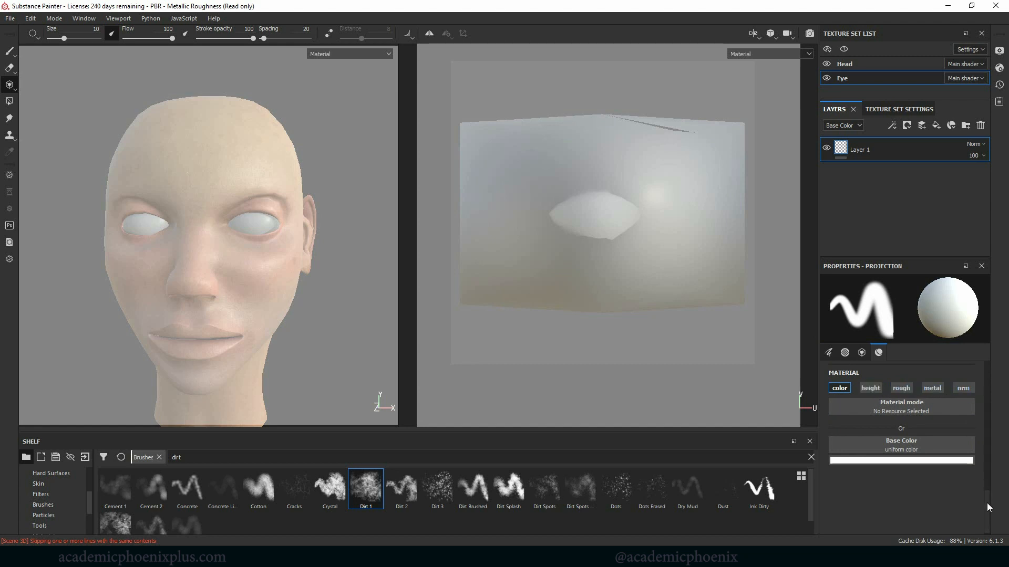
{"action": "left_click", "coordinate": [844, 461]}
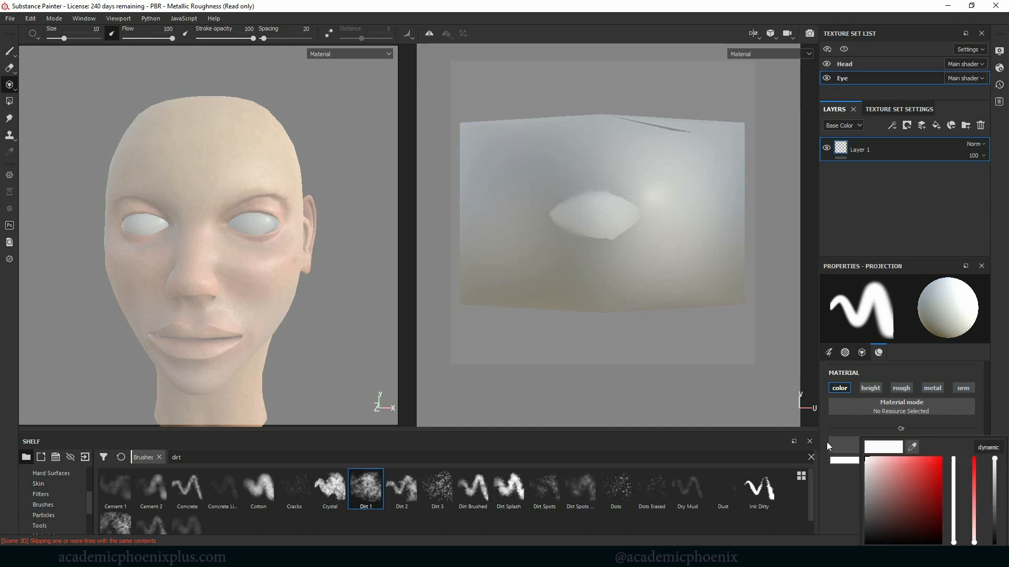
{"action": "left_click", "coordinate": [827, 502]}
Add EyeTexture.jpg from the 3DModel_FemaleCharacter project's images folder to the resources for import
{"action": "left_click", "coordinate": [86, 458]}
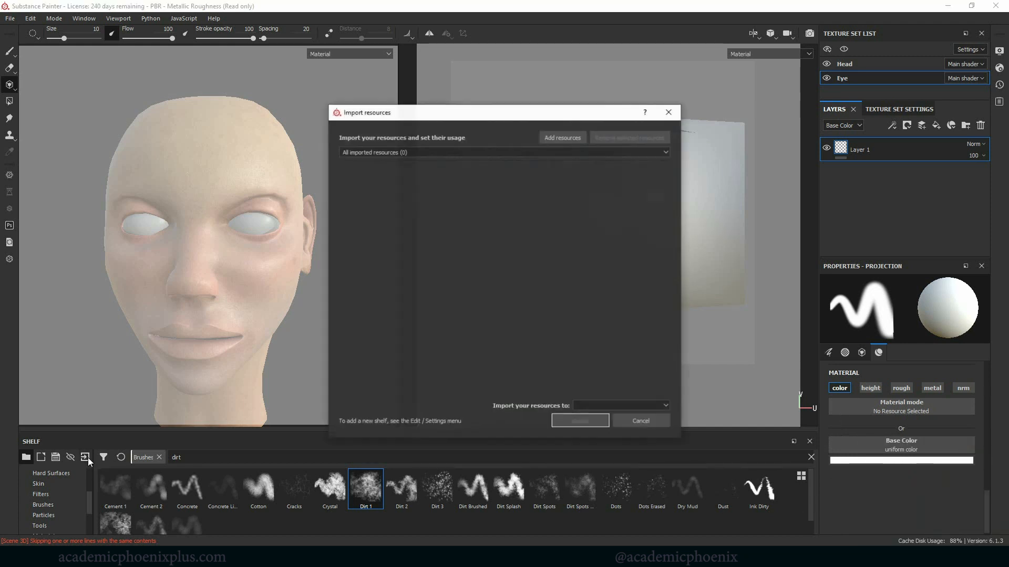
{"action": "left_click", "coordinate": [554, 138]}
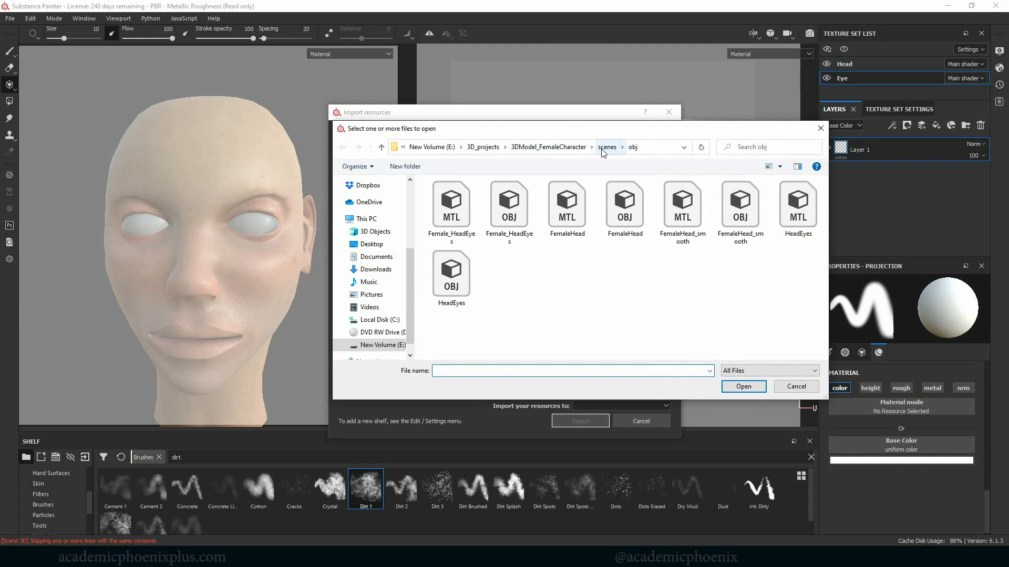
{"action": "left_click", "coordinate": [548, 148]}
{"action": "left_click", "coordinate": [465, 256]}
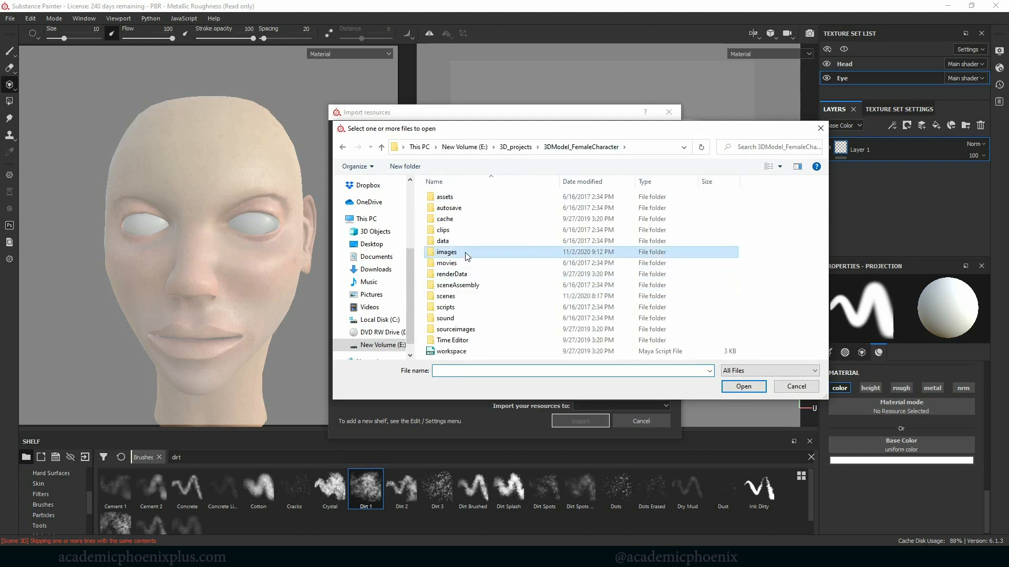
{"action": "double_click", "coordinate": [466, 256]}
{"action": "left_click", "coordinate": [516, 223]}
{"action": "double_click", "coordinate": [513, 210]}
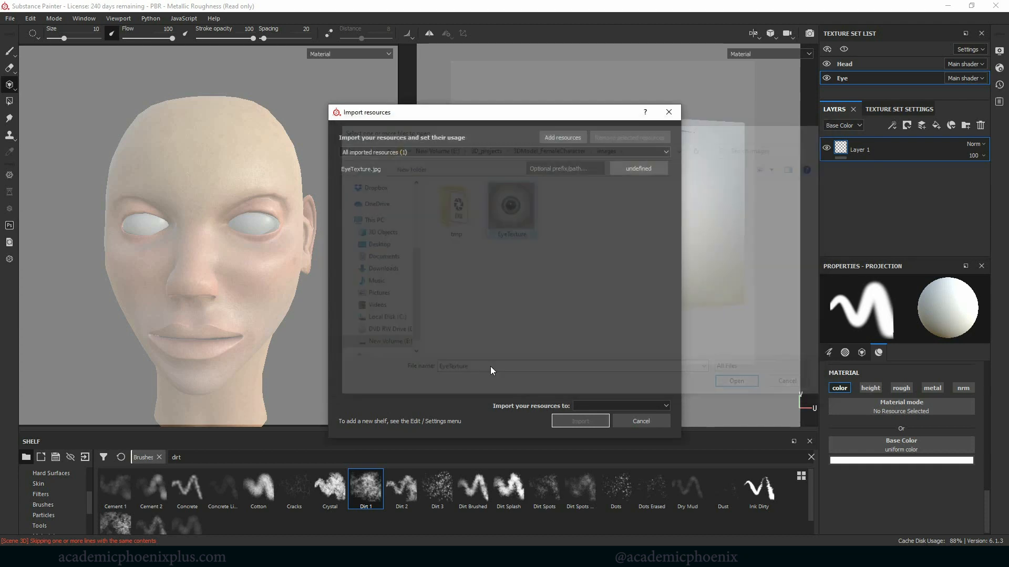
Set EyeTexture.jpg's usage to texture and import it into the project 'PBR - Metallic Roughness'
{"action": "left_click", "coordinate": [629, 172]}
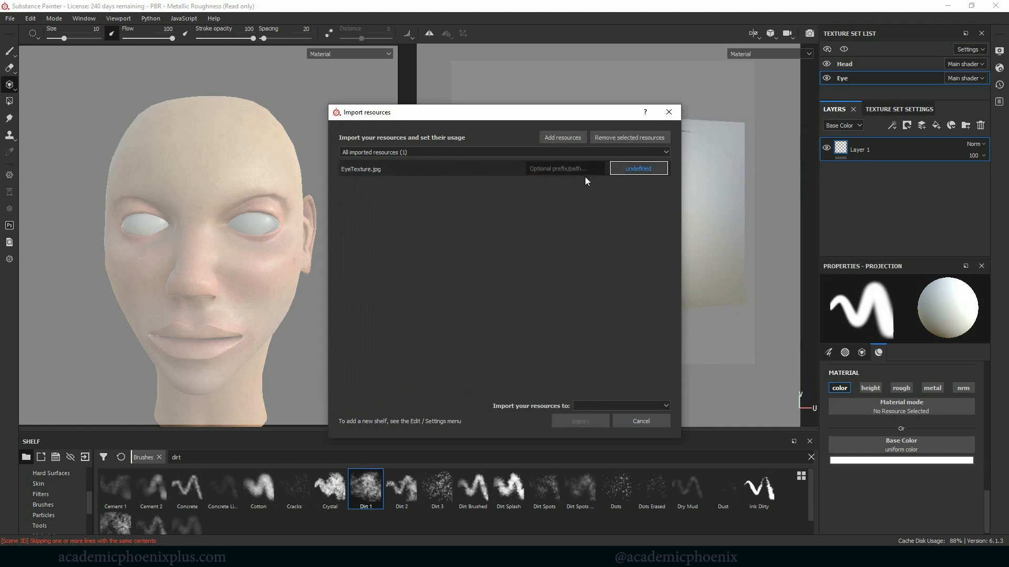
{"action": "left_click", "coordinate": [638, 169]}
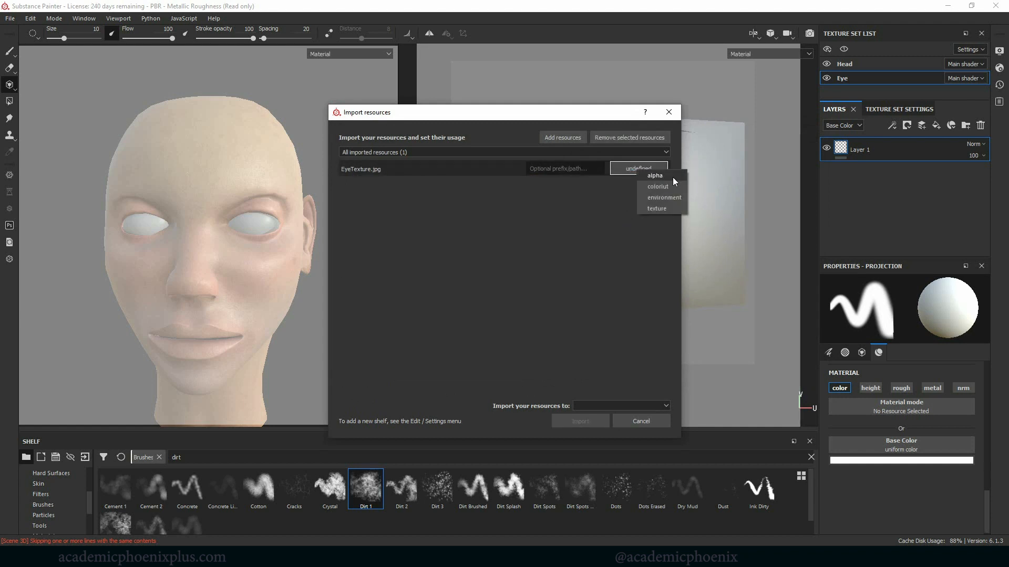
{"action": "left_click", "coordinate": [656, 209]}
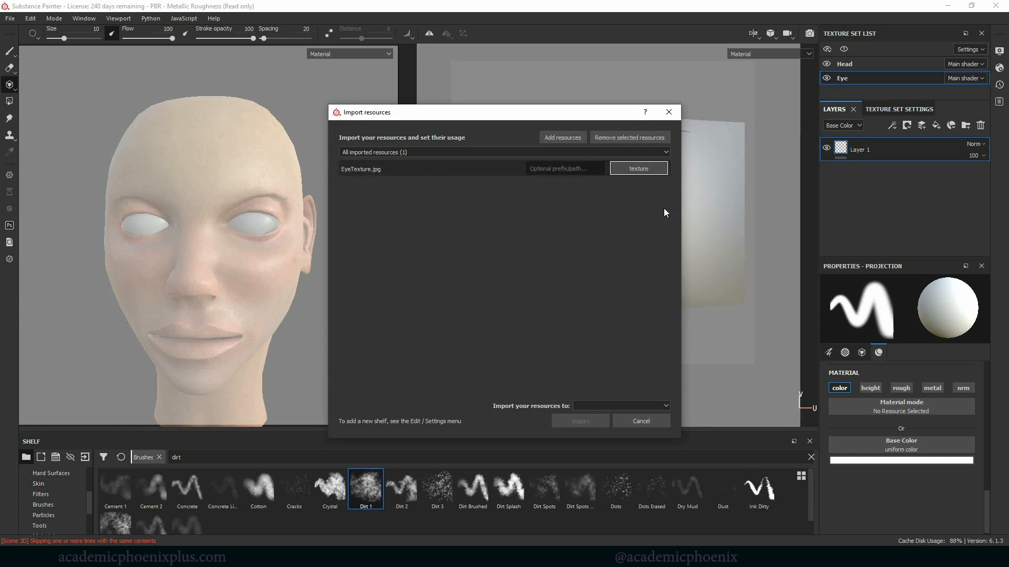
{"action": "left_click", "coordinate": [603, 406]}
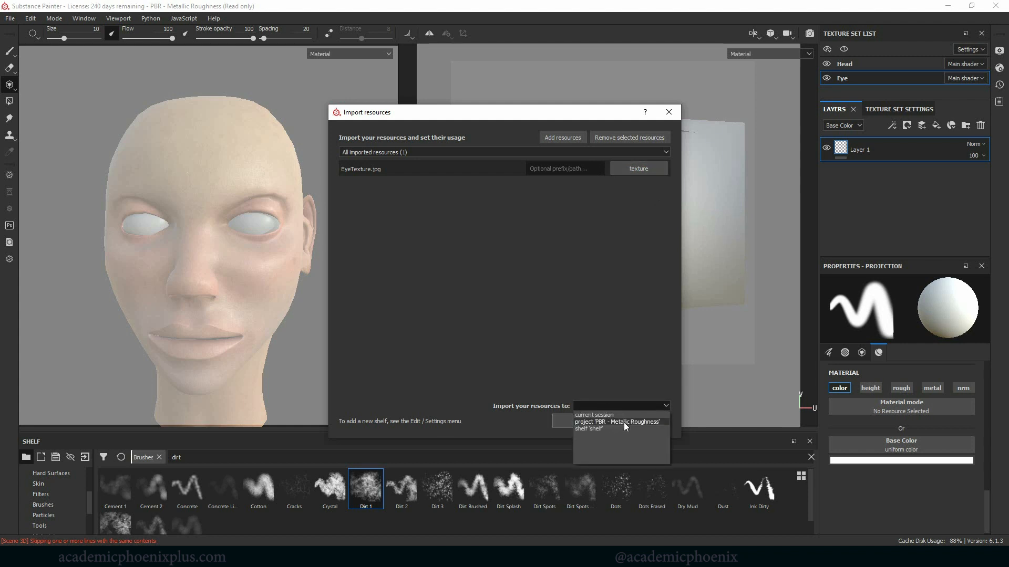
{"action": "left_click", "coordinate": [626, 423]}
{"action": "left_click", "coordinate": [588, 424]}
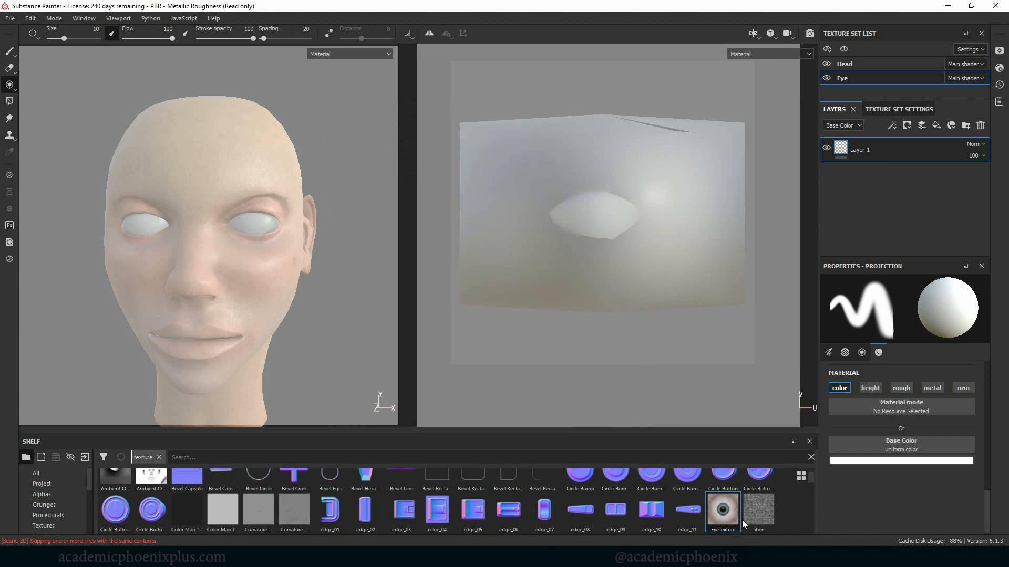
Assign EyeTexture as the projection's base color, test a projection stroke on the eye, and undo that stroke
{"action": "left_click_drag", "start_coordinate": [714, 510], "coordinate": [904, 441]}
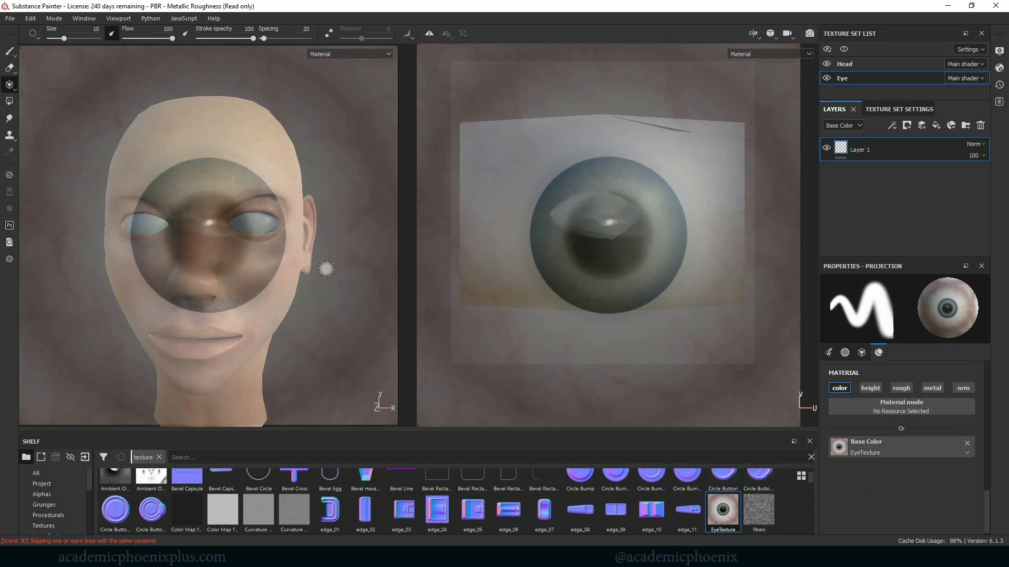
{"action": "left_click_drag", "start_coordinate": [340, 254], "coordinate": [279, 277], "text": "alt"}
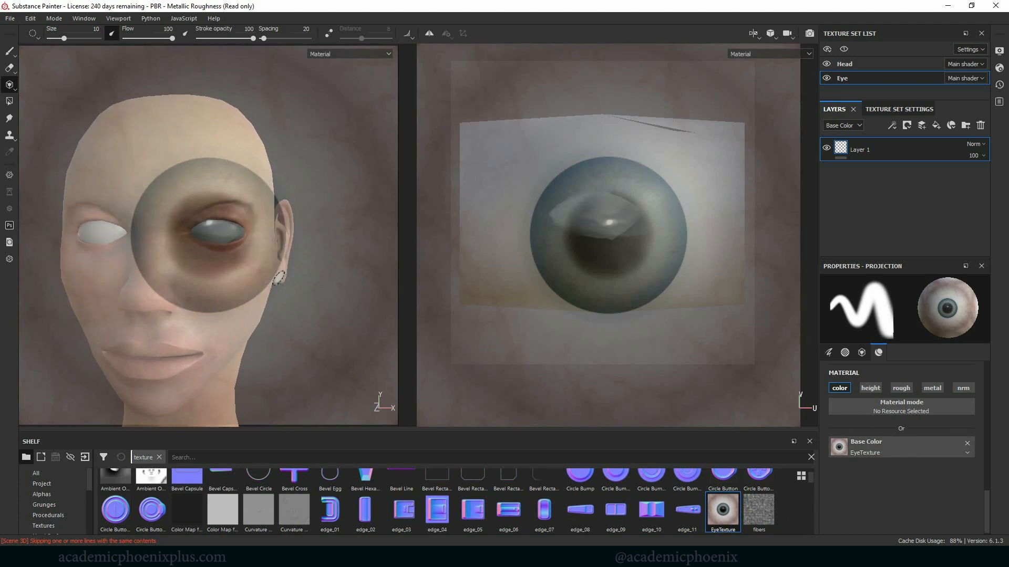
{"action": "mouse_move", "coordinate": [234, 231]}
{"action": "left_mouse_down"}
{"action": "mouse_move", "coordinate": [225, 230]}
{"action": "mouse_move", "coordinate": [240, 239]}
{"action": "mouse_move", "coordinate": [234, 227]}
{"action": "left_mouse_up"}
{"action": "key", "text": "ctrl+z"}
Shrink the eye texture stencil and place it over the head model's eye on the ear side
{"action": "key", "text": "s"}
{"action": "key", "text": "s"}
{"action": "mouse_move", "coordinate": [324, 309]}
{"action": "middle_mouse_down"}
{"action": "mouse_move", "coordinate": [344, 315]}
{"action": "mouse_move", "coordinate": [301, 303]}
{"action": "mouse_move", "coordinate": [333, 328]}
{"action": "mouse_move", "coordinate": [351, 295]}
{"action": "mouse_move", "coordinate": [299, 311]}
{"action": "mouse_move", "coordinate": [352, 332]}
{"action": "mouse_move", "coordinate": [333, 319]}
{"action": "middle_mouse_up"}
{"action": "right_click_drag", "start_coordinate": [340, 318], "coordinate": [201, 285]}
{"action": "right_click_drag", "start_coordinate": [356, 286], "coordinate": [440, 359], "text": "alt"}
{"action": "left_click_drag", "start_coordinate": [440, 359], "coordinate": [314, 374], "text": "alt"}
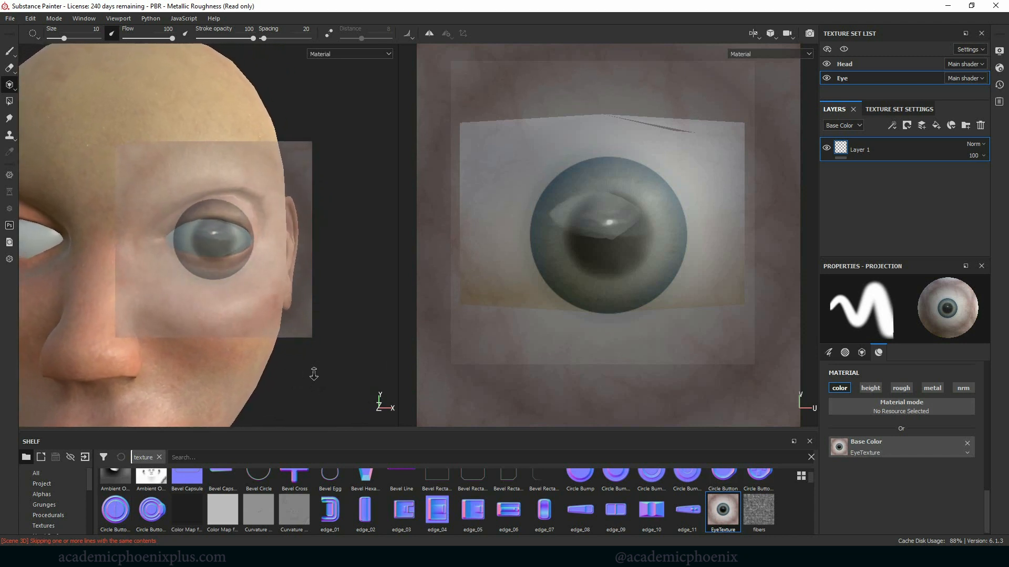
Fine-tune the stencil's position and scale it down so its iris sits centred over the eyeball
{"action": "right_click_drag", "start_coordinate": [313, 374], "coordinate": [333, 378], "text": "alt"}
{"action": "middle_click_drag", "start_coordinate": [333, 378], "coordinate": [339, 378], "text": "alt"}
{"action": "right_click_drag", "start_coordinate": [335, 375], "coordinate": [325, 378], "text": "alt"}
{"action": "key", "text": "s"}
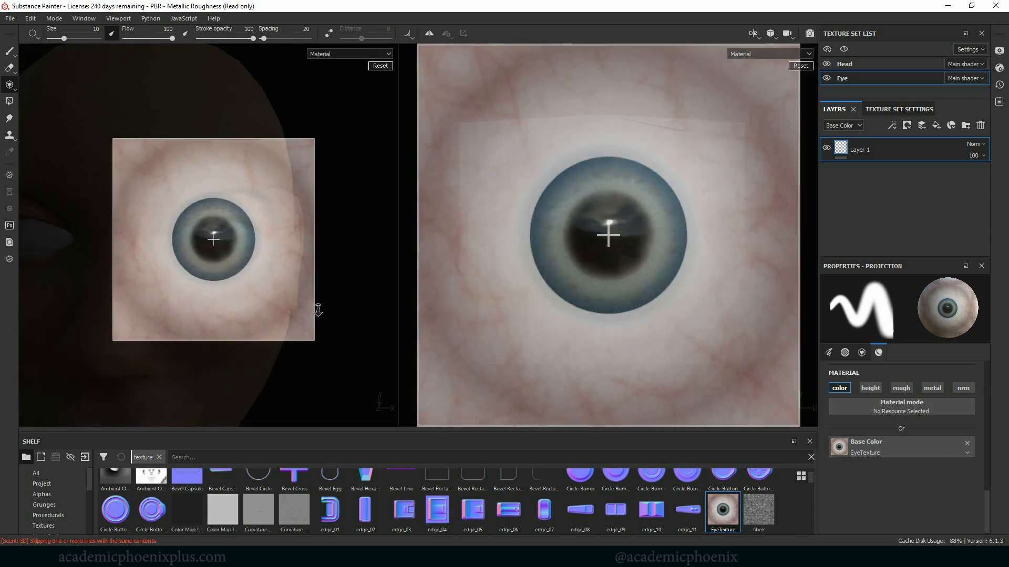
{"action": "middle_click_drag", "start_coordinate": [330, 322], "coordinate": [338, 326]}
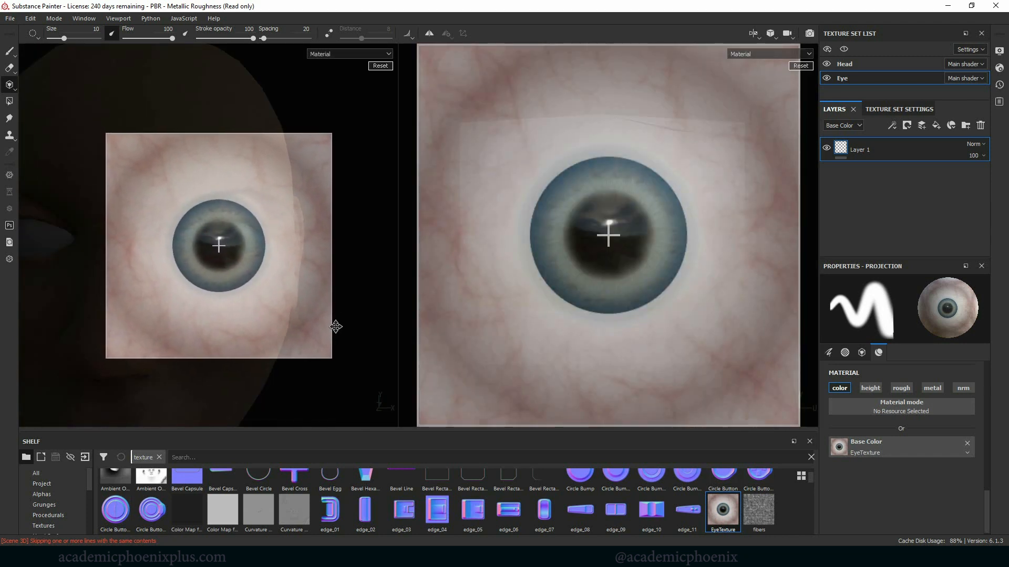
{"action": "key", "text": "alt"}
{"action": "key", "text": "s"}
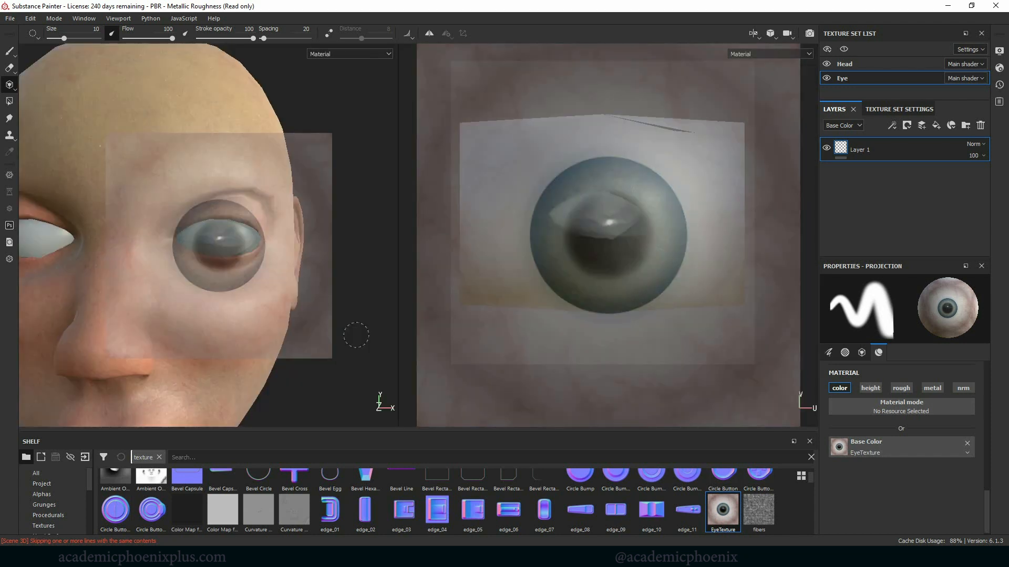
{"action": "key", "text": "s"}
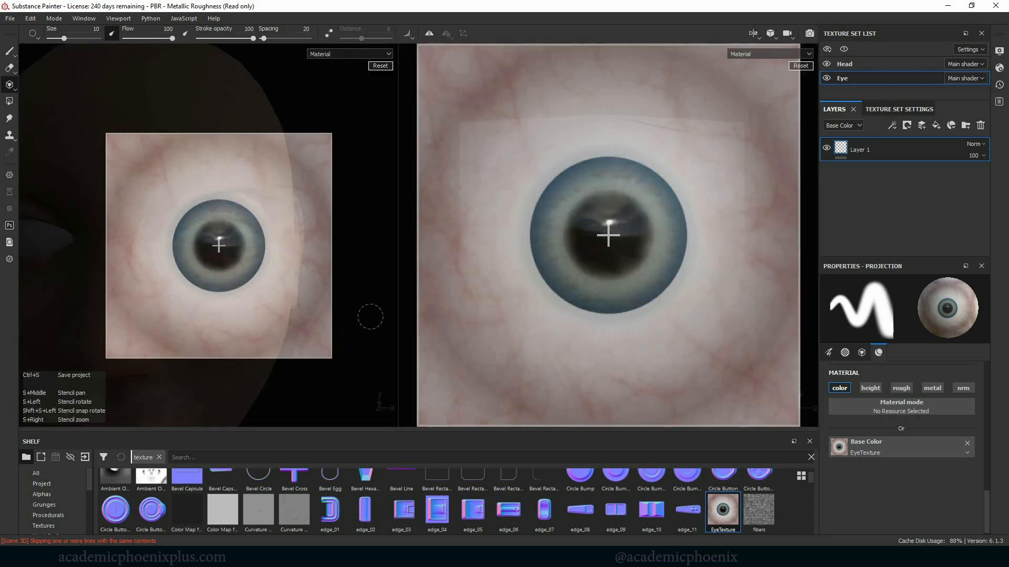
{"action": "right_click_drag", "start_coordinate": [371, 317], "coordinate": [304, 311]}
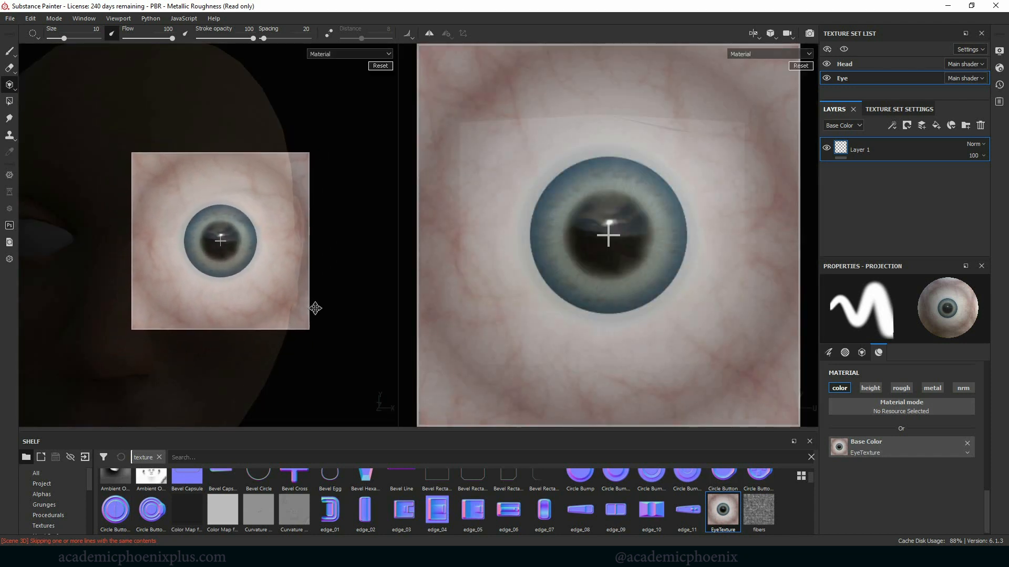
{"action": "middle_click_drag", "start_coordinate": [315, 308], "coordinate": [313, 306]}
Try projecting the iris onto the eyeball, inspect how it fits the eye opening, and undo the stroke
{"action": "mouse_move", "coordinate": [216, 239]}
{"action": "left_mouse_down"}
{"action": "mouse_move", "coordinate": [256, 238]}
{"action": "mouse_move", "coordinate": [221, 276]}
{"action": "left_mouse_up"}
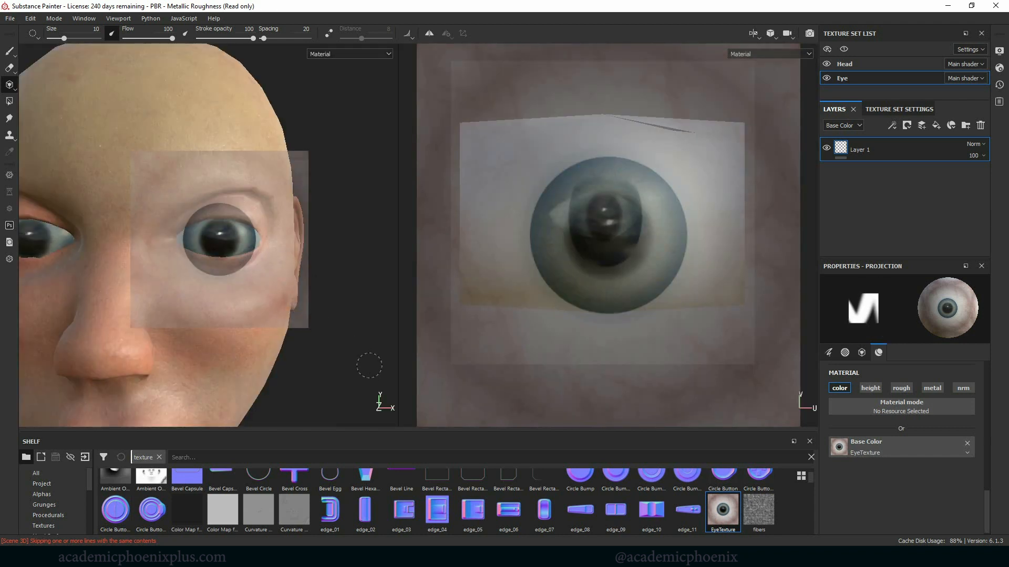
{"action": "left_click", "coordinate": [10, 53]}
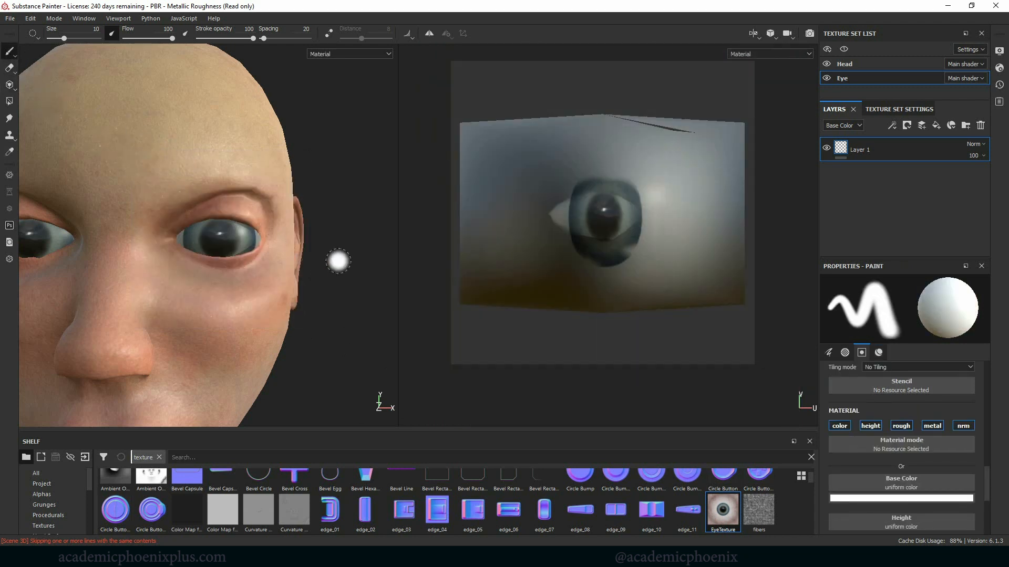
{"action": "right_click_drag", "start_coordinate": [338, 261], "coordinate": [105, 215], "text": "alt"}
{"action": "left_click_drag", "start_coordinate": [301, 216], "coordinate": [295, 210], "text": "alt"}
{"action": "right_click_drag", "start_coordinate": [336, 209], "coordinate": [477, 259], "text": "alt"}
{"action": "middle_click_drag", "start_coordinate": [309, 264], "coordinate": [354, 259], "text": "alt"}
{"action": "right_click_drag", "start_coordinate": [354, 259], "coordinate": [429, 281], "text": "alt"}
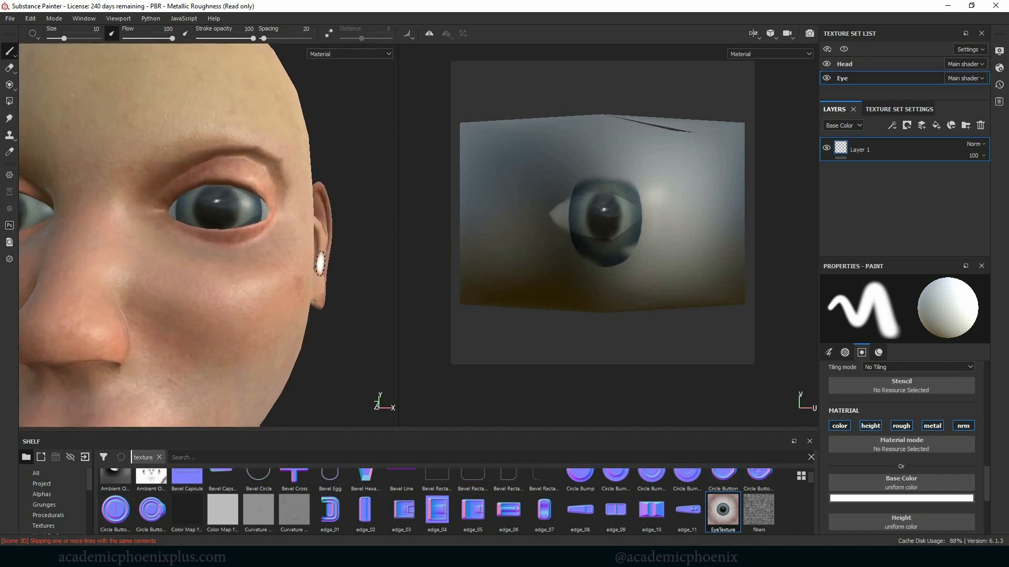
{"action": "key", "text": "ctrl+z"}
{"action": "middle_click_drag", "start_coordinate": [327, 253], "coordinate": [367, 268], "text": "alt"}
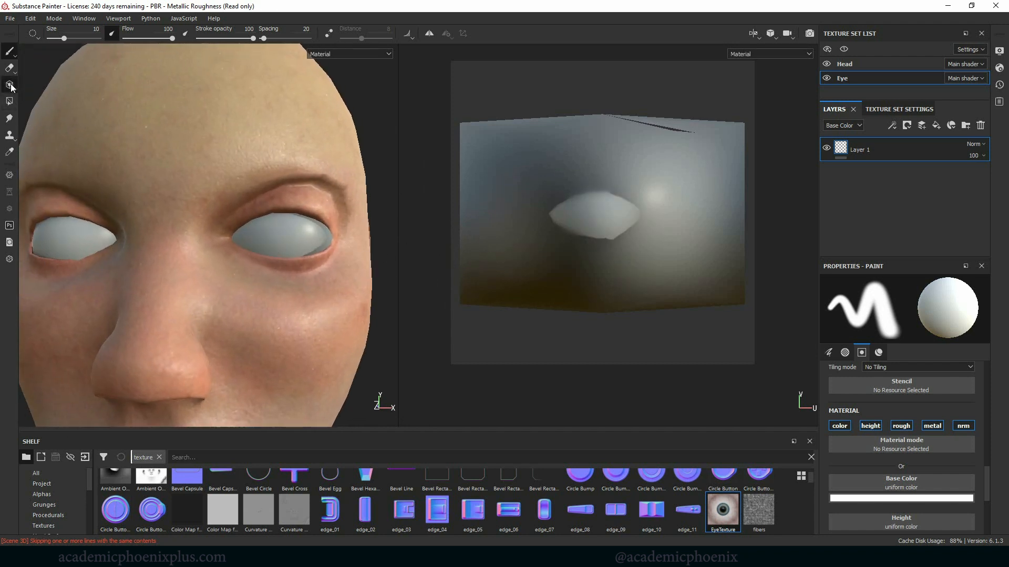
Project the eye texture onto the eyeball with the Projection tool, keeping the iris smaller and centred between the eyelids
{"action": "left_click", "coordinate": [10, 85]}
{"action": "right_click_drag", "start_coordinate": [342, 242], "coordinate": [299, 252], "text": "alt"}
{"action": "middle_click_drag", "start_coordinate": [300, 252], "coordinate": [286, 248], "text": "alt"}
{"action": "right_click_drag", "start_coordinate": [285, 247], "coordinate": [370, 275], "text": "alt"}
{"action": "middle_click_drag", "start_coordinate": [369, 275], "coordinate": [377, 278], "text": "alt"}
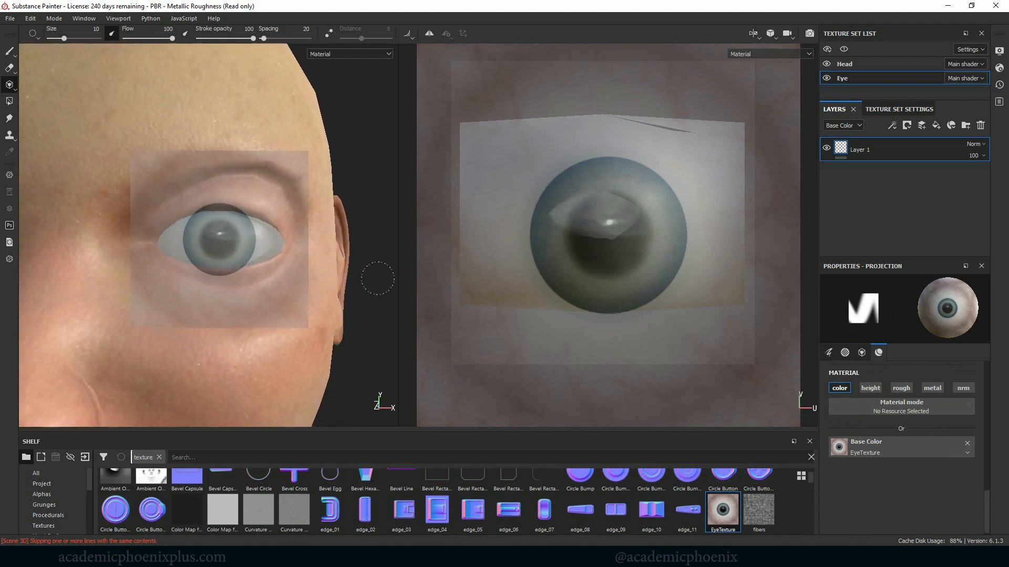
{"action": "right_click_drag", "start_coordinate": [378, 278], "coordinate": [414, 288], "text": "alt"}
{"action": "middle_click_drag", "start_coordinate": [374, 284], "coordinate": [383, 295], "text": "alt"}
{"action": "middle_click_drag", "start_coordinate": [294, 273], "coordinate": [292, 270], "text": "alt"}
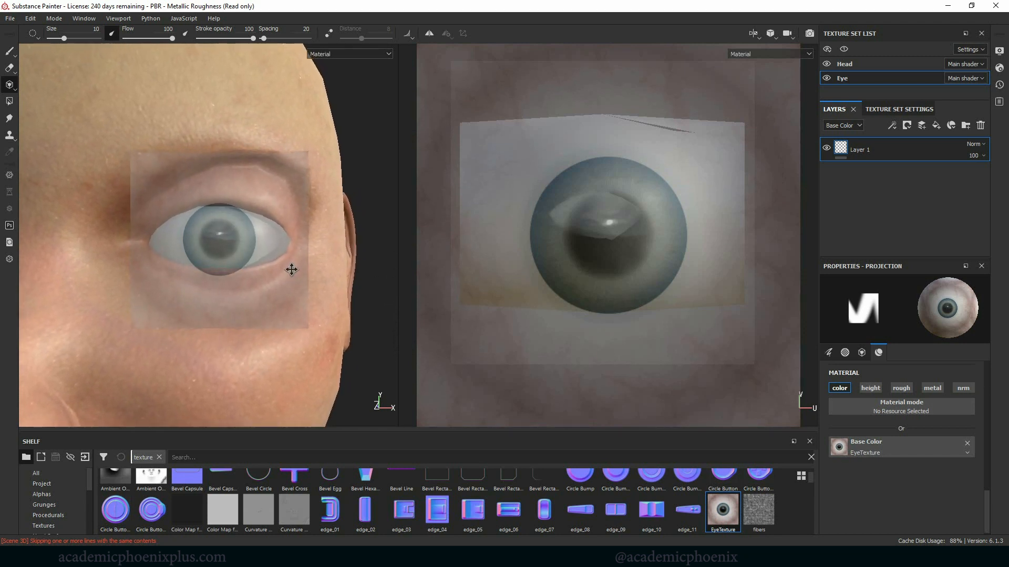
{"action": "left_click_drag", "start_coordinate": [226, 236], "coordinate": [172, 242]}
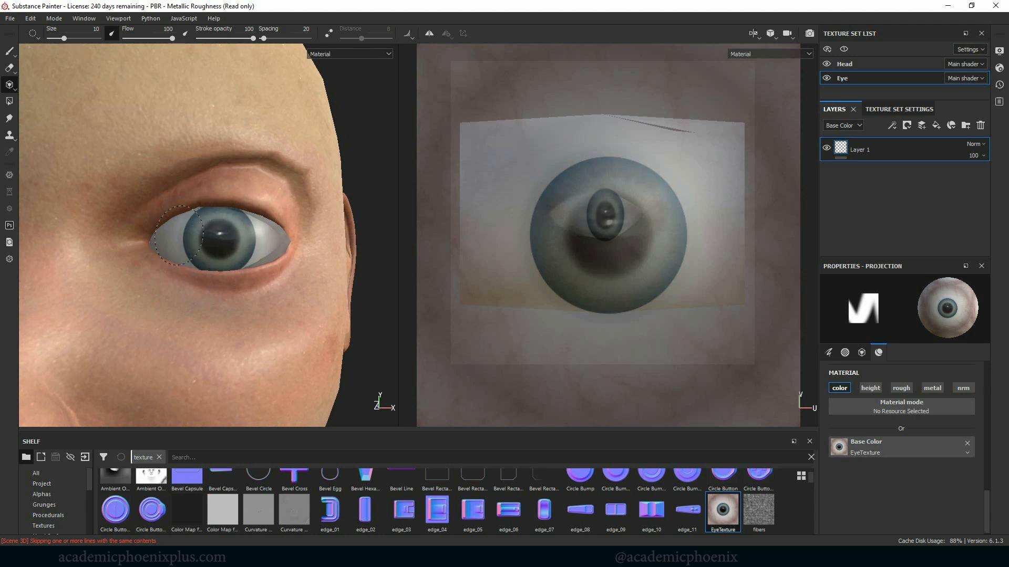
Extend the eye texture projection over the iris and the whites on both sides of the ear-side eyeball
{"action": "left_click_drag", "start_coordinate": [179, 236], "coordinate": [212, 212]}
{"action": "mouse_move", "coordinate": [259, 238]}
{"action": "left_mouse_down"}
{"action": "mouse_move", "coordinate": [283, 239]}
{"action": "mouse_move", "coordinate": [247, 234]}
{"action": "left_mouse_up"}
{"action": "left_click_drag", "start_coordinate": [278, 271], "coordinate": [286, 260]}
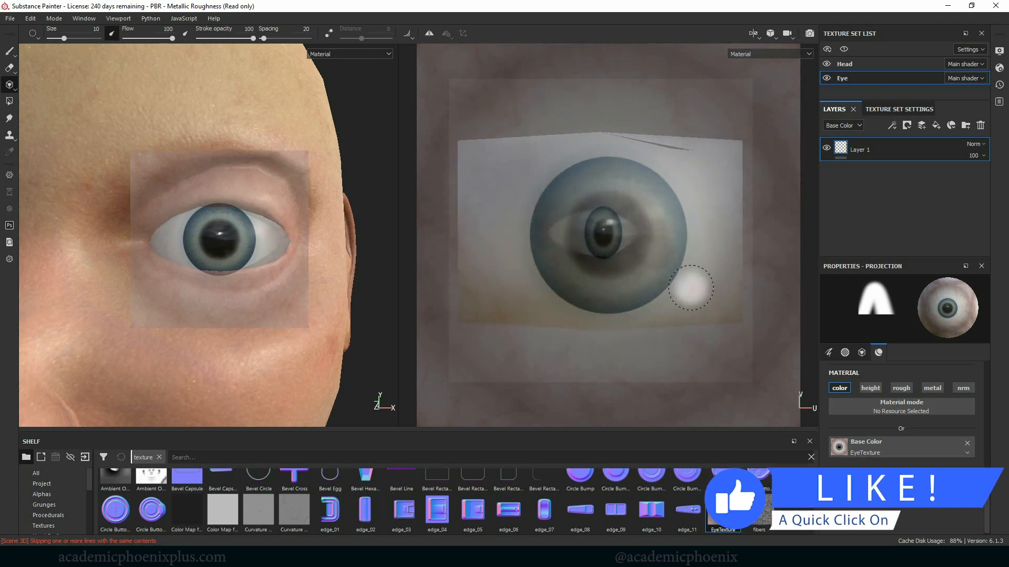
{"action": "mouse_move", "coordinate": [702, 285]}
{"action": "right_mouse_down", "text": "alt"}
{"action": "mouse_move", "coordinate": [710, 292]}
{"action": "mouse_move", "coordinate": [727, 272]}
{"action": "mouse_move", "coordinate": [452, 207]}
{"action": "mouse_move", "coordinate": [718, 268]}
{"action": "mouse_move", "coordinate": [500, 241]}
{"action": "right_mouse_up", "text": "alt"}
{"action": "key", "text": "s"}
{"action": "middle_click_drag", "start_coordinate": [645, 252], "coordinate": [626, 247]}
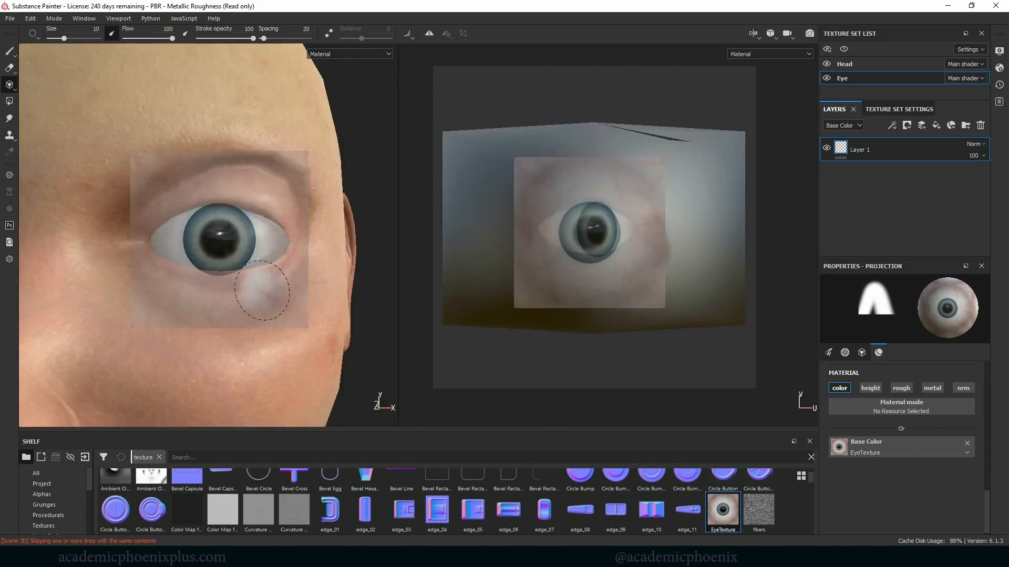
{"action": "mouse_move", "coordinate": [173, 212]}
{"action": "left_mouse_down"}
{"action": "mouse_move", "coordinate": [156, 254]}
{"action": "mouse_move", "coordinate": [173, 247]}
{"action": "left_mouse_up"}
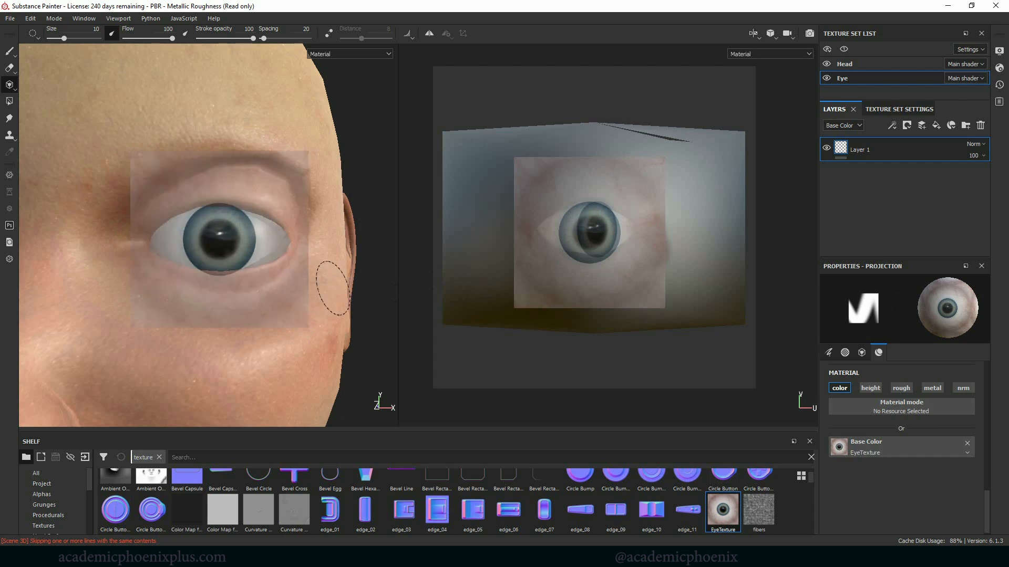
Project the eye texture onto the remaining areas along the eyelids and at the corners of the eyeball
{"action": "mouse_move", "coordinate": [295, 285]}
{"action": "right_mouse_down", "text": "shift"}
{"action": "mouse_move", "coordinate": [279, 285]}
{"action": "mouse_move", "coordinate": [338, 286]}
{"action": "right_mouse_up", "text": "shift"}
{"action": "middle_click_drag", "start_coordinate": [312, 286], "coordinate": [324, 288], "text": "alt"}
{"action": "left_click_drag", "start_coordinate": [132, 235], "coordinate": [226, 284]}
{"action": "left_click_drag", "start_coordinate": [317, 235], "coordinate": [292, 260]}
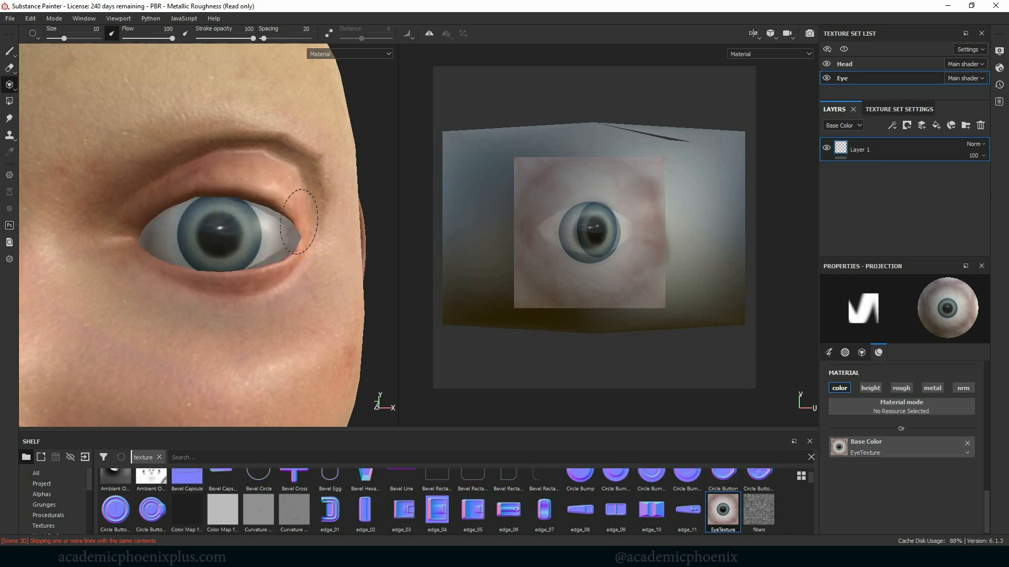
{"action": "left_click_drag", "start_coordinate": [151, 184], "coordinate": [138, 204]}
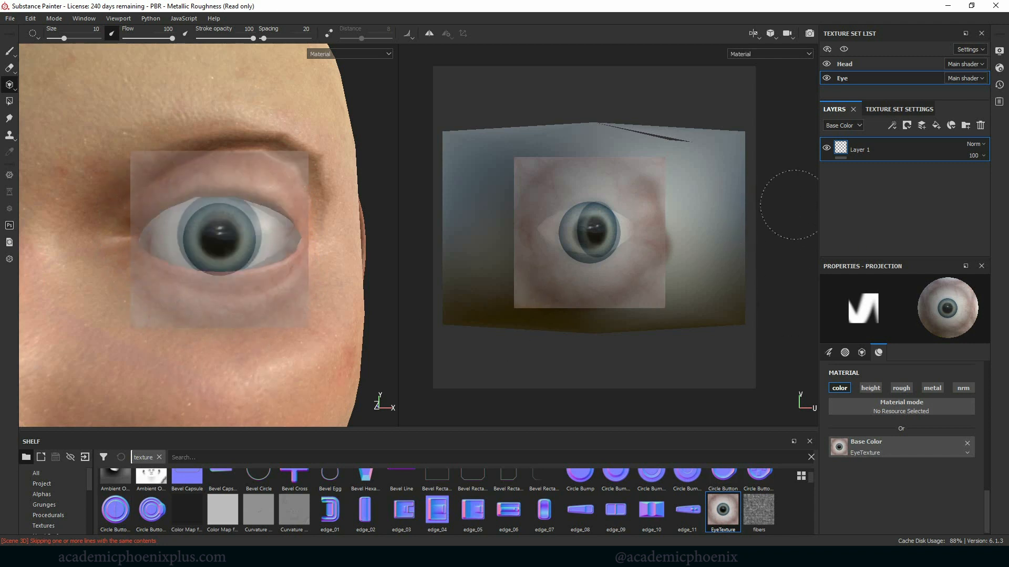
Switch to the Paint tool and examine the projected eyes on the whole face and close up at the pupil
{"action": "left_click", "coordinate": [11, 53]}
{"action": "right_click_drag", "start_coordinate": [357, 265], "coordinate": [158, 247], "text": "alt"}
{"action": "middle_click_drag", "start_coordinate": [157, 266], "coordinate": [157, 231], "text": "alt"}
{"action": "left_click_drag", "start_coordinate": [124, 258], "coordinate": [112, 275], "text": "alt"}
{"action": "right_click_drag", "start_coordinate": [325, 281], "coordinate": [313, 300], "text": "alt"}
{"action": "middle_click_drag", "start_coordinate": [313, 300], "coordinate": [282, 311], "text": "alt"}
{"action": "left_click_drag", "start_coordinate": [282, 311], "coordinate": [302, 324], "text": "alt"}
{"action": "right_click_drag", "start_coordinate": [295, 232], "coordinate": [388, 272], "text": "alt"}
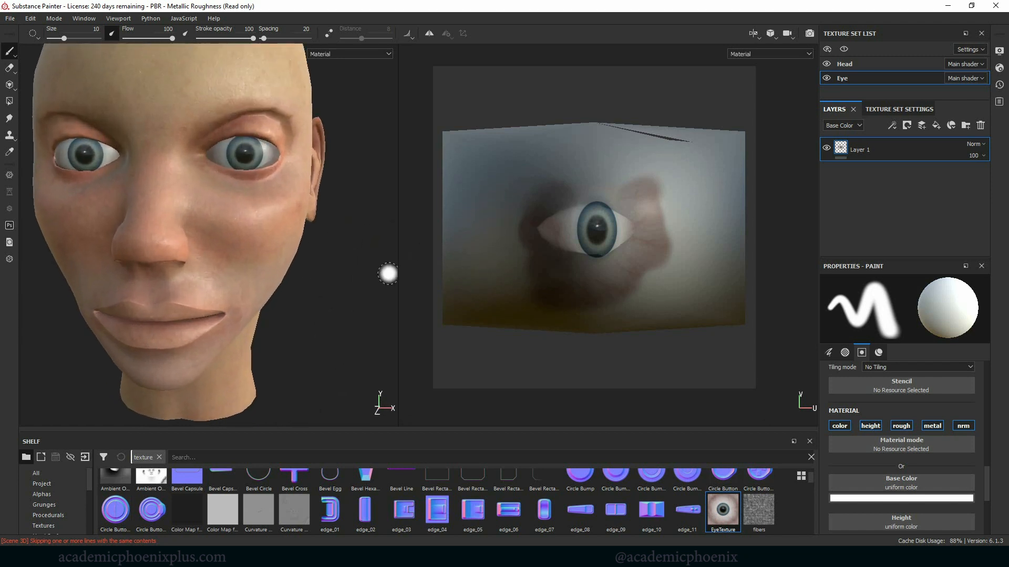
{"action": "middle_click_drag", "start_coordinate": [303, 259], "coordinate": [324, 340], "text": "alt"}
{"action": "left_click_drag", "start_coordinate": [324, 340], "coordinate": [310, 325], "text": "alt"}
{"action": "right_click_drag", "start_coordinate": [329, 299], "coordinate": [446, 331], "text": "alt"}
{"action": "middle_click_drag", "start_coordinate": [288, 290], "coordinate": [317, 345], "text": "alt"}
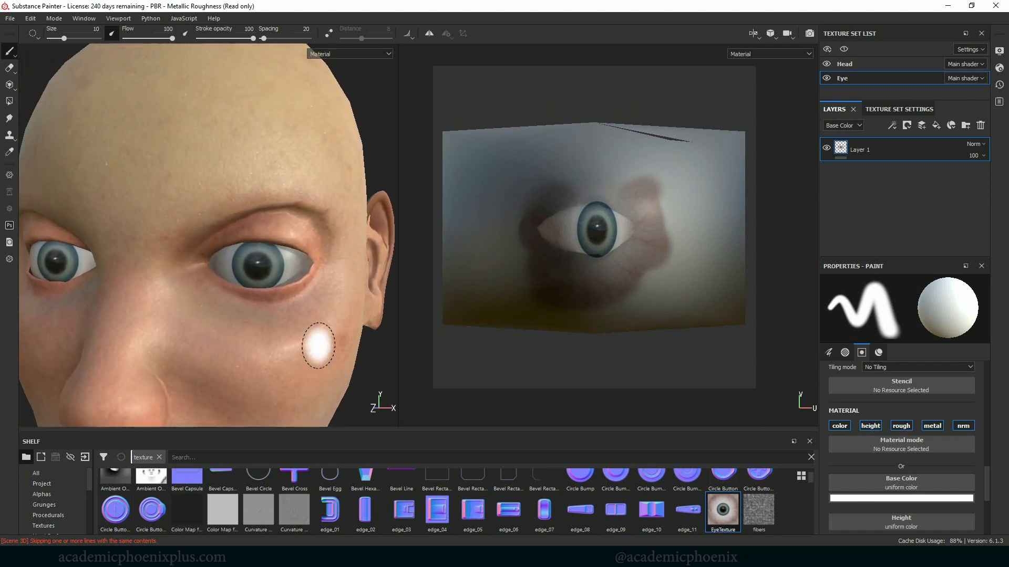
{"action": "right_click_drag", "start_coordinate": [317, 345], "coordinate": [557, 342], "text": "alt"}
{"action": "middle_click_drag", "start_coordinate": [226, 299], "coordinate": [293, 381], "text": "alt"}
{"action": "right_click_drag", "start_coordinate": [310, 342], "coordinate": [441, 342], "text": "alt"}
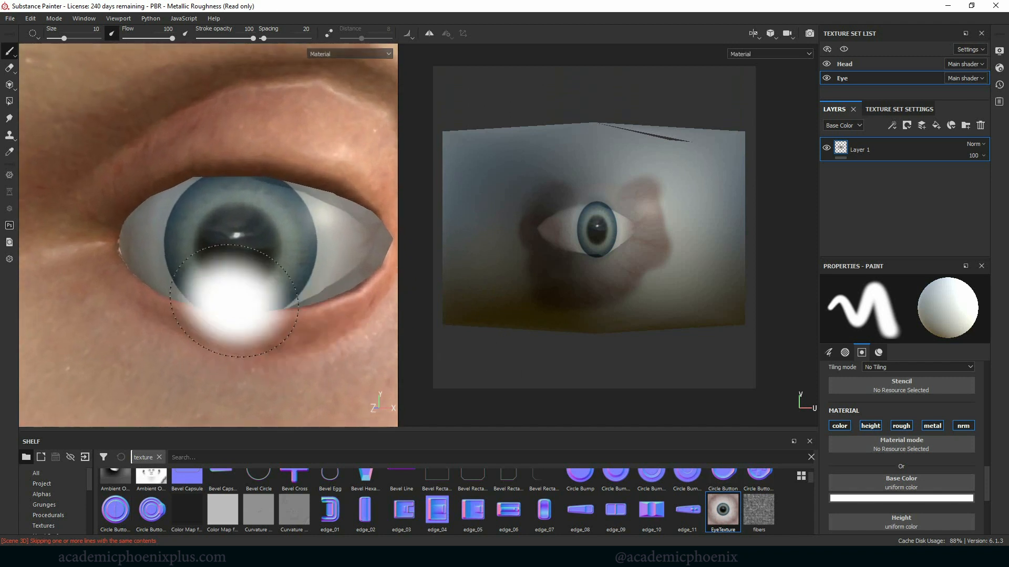
{"action": "middle_click_drag", "start_coordinate": [231, 294], "coordinate": [237, 322], "text": "alt"}
{"action": "right_click_drag", "start_coordinate": [242, 319], "coordinate": [331, 320], "text": "alt"}
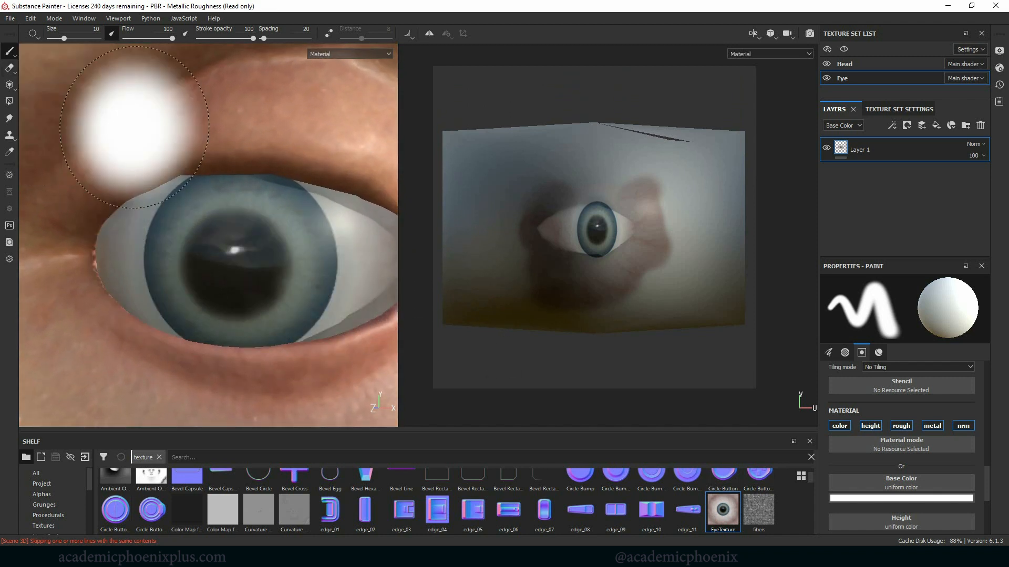
Add a fill layer above Layer 1 and leave only its color channel enabled
{"action": "scroll", "coordinate": [901, 446], "scroll_direction": "down", "scroll_amount": 2}
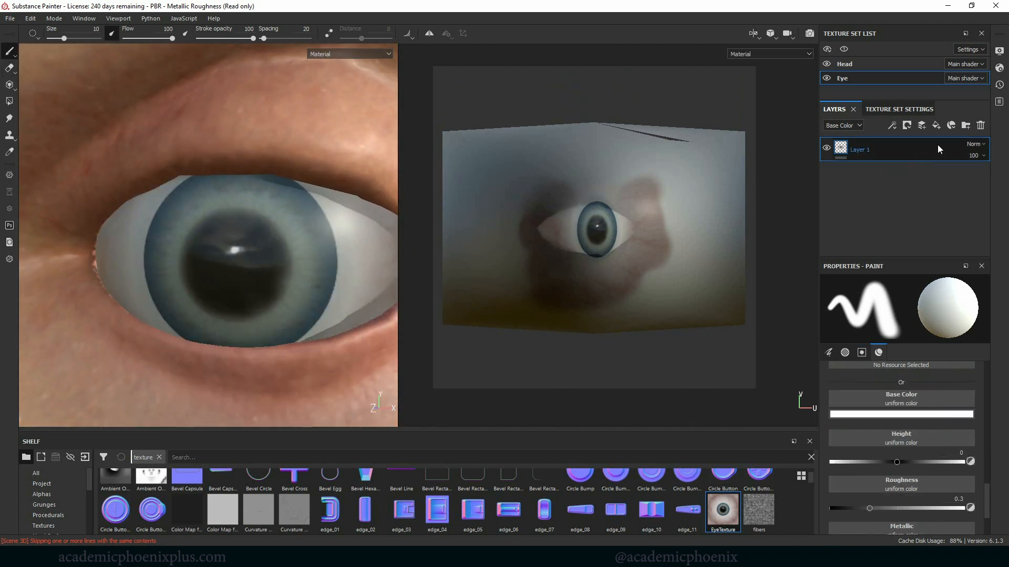
{"action": "left_click", "coordinate": [935, 126]}
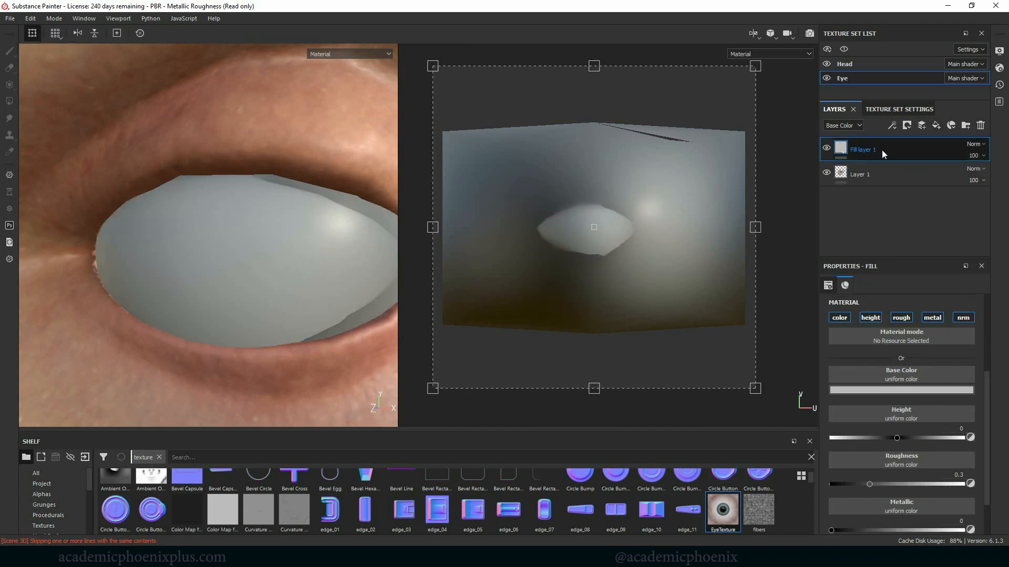
{"action": "left_click", "coordinate": [903, 419]}
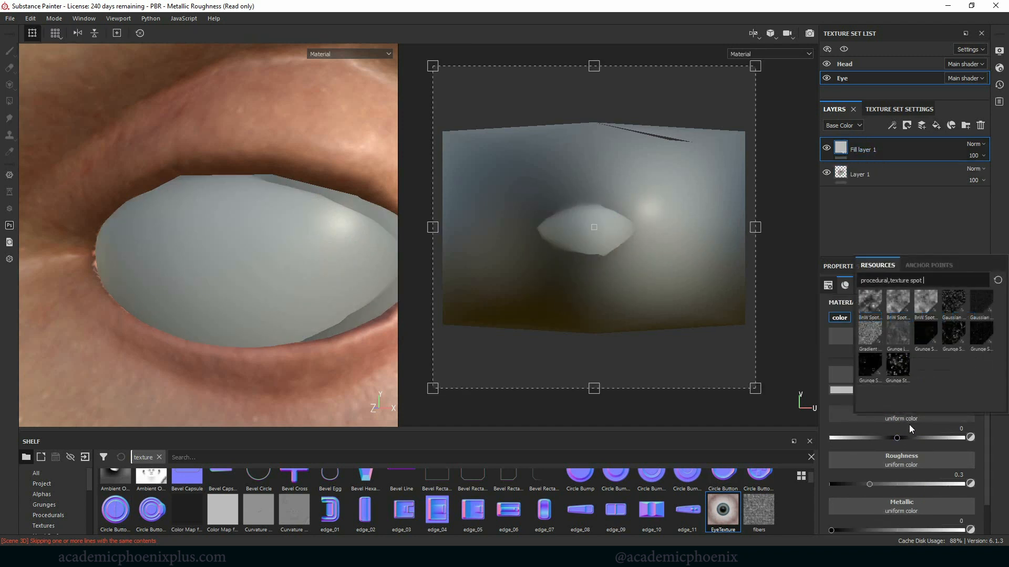
{"action": "left_click", "coordinate": [986, 436]}
{"action": "scroll", "coordinate": [986, 436], "scroll_direction": "down", "scroll_amount": 1}
{"action": "left_click", "coordinate": [876, 315]}
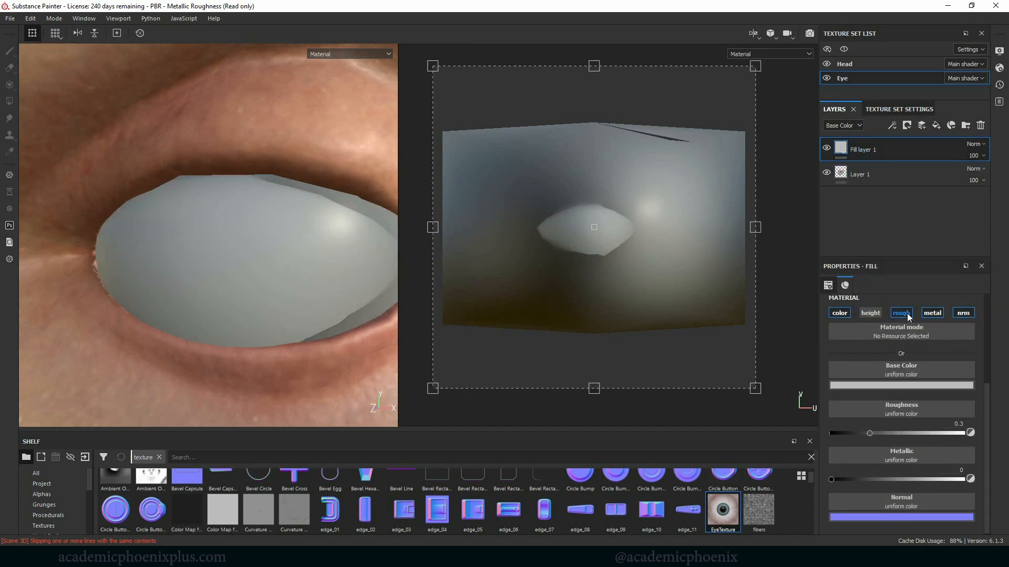
{"action": "left_click", "coordinate": [901, 314]}
{"action": "left_click", "coordinate": [932, 318]}
{"action": "left_click", "coordinate": [963, 317]}
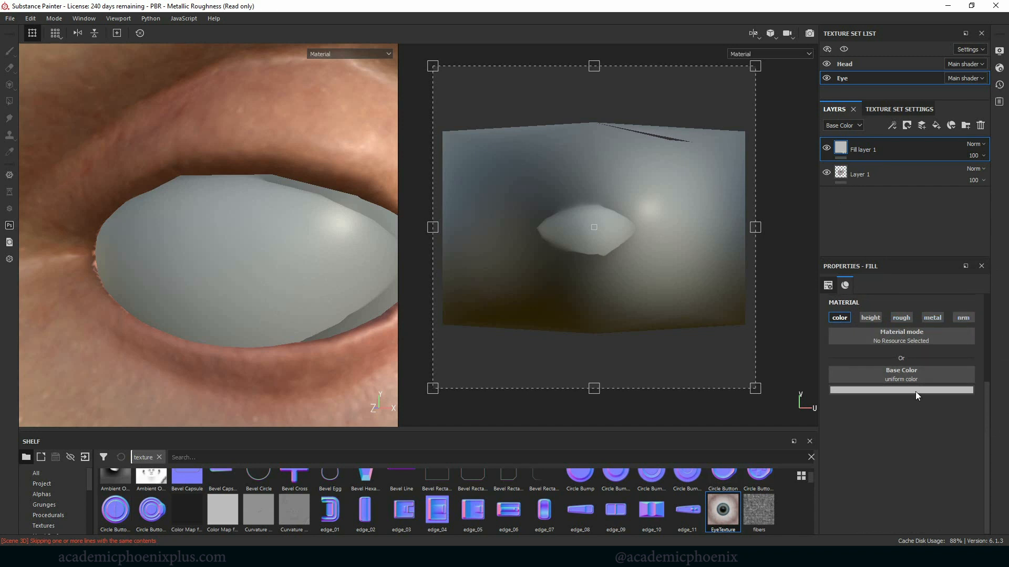
Set the fill layer's base color to black and add a black mask to the layer
{"action": "left_click", "coordinate": [914, 390]}
{"action": "left_click_drag", "start_coordinate": [884, 468], "coordinate": [941, 492]}
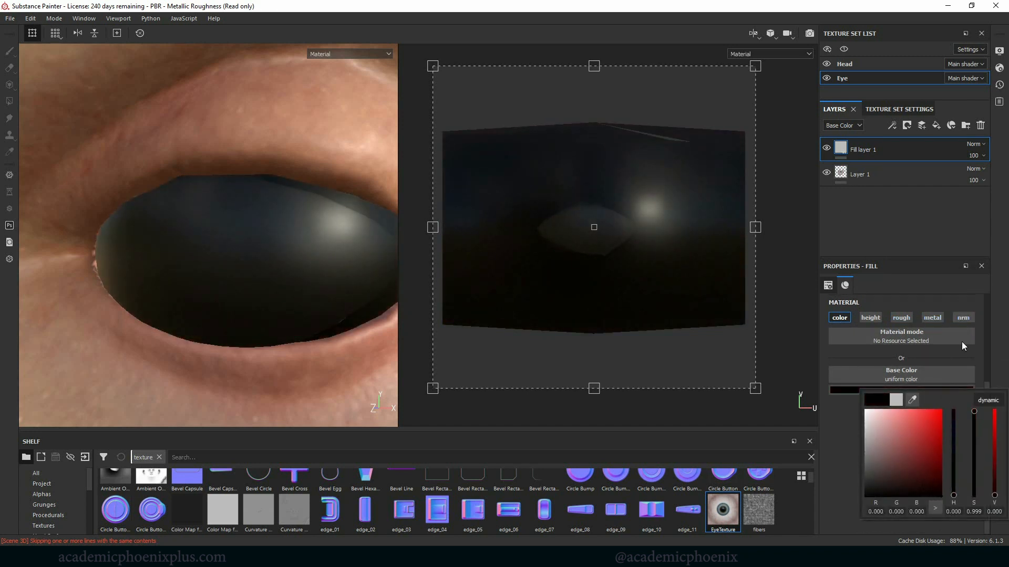
{"action": "right_click", "coordinate": [839, 149]}
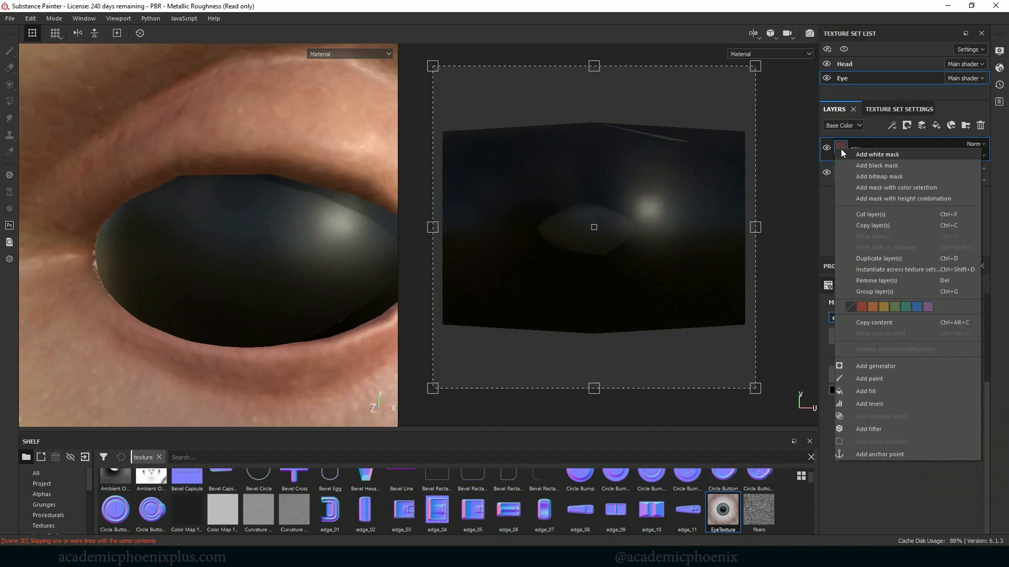
{"action": "left_click", "coordinate": [878, 166]}
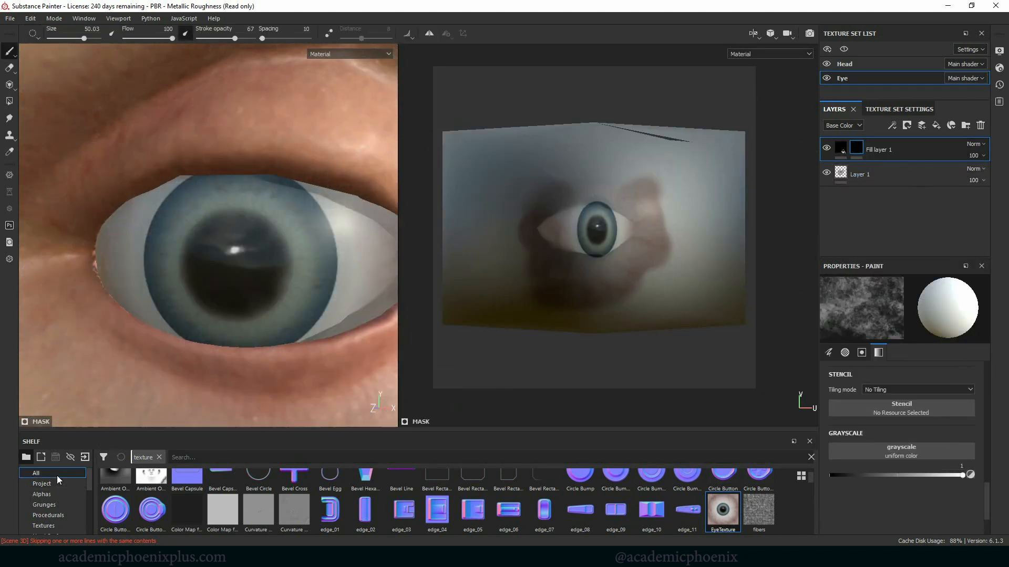
Paint out the light reflection in the pupil on the fill layer's mask with the Basic Soft brush at size 2.44
{"action": "left_click_drag", "start_coordinate": [88, 484], "coordinate": [89, 494]}
{"action": "left_click", "coordinate": [61, 494]}
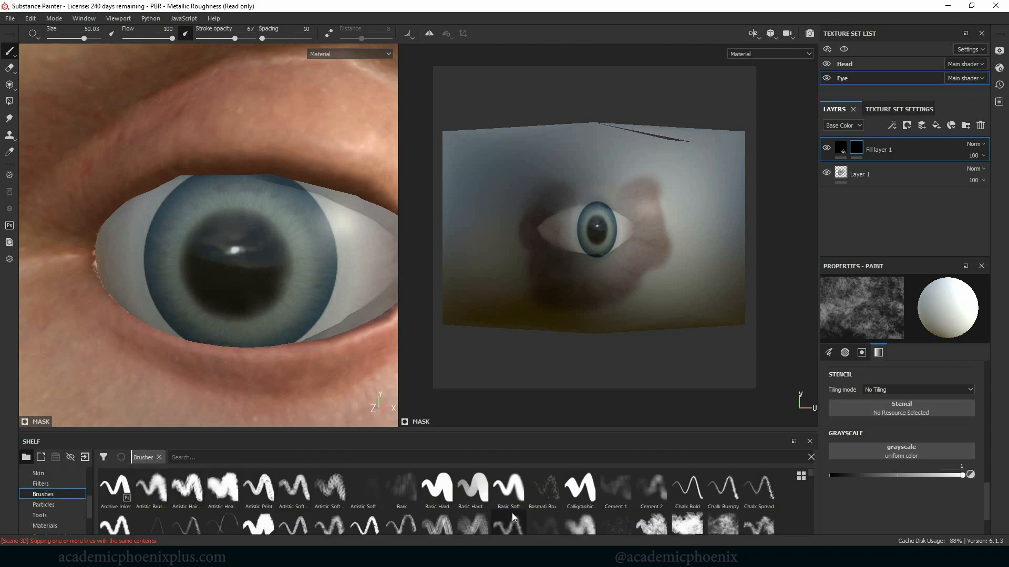
{"action": "left_click", "coordinate": [512, 494]}
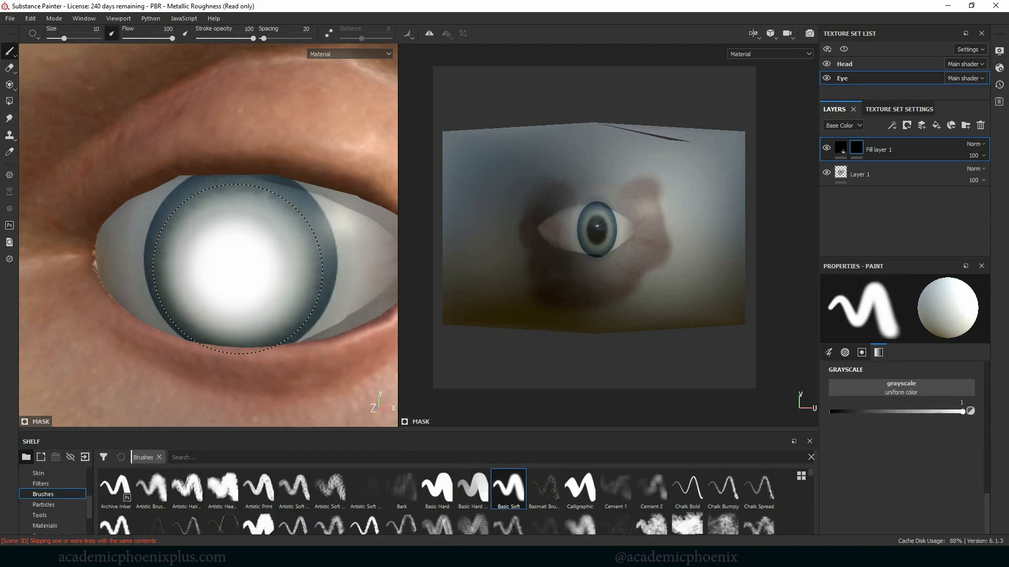
{"action": "right_click_drag", "start_coordinate": [237, 268], "coordinate": [236, 270], "text": "ctrl"}
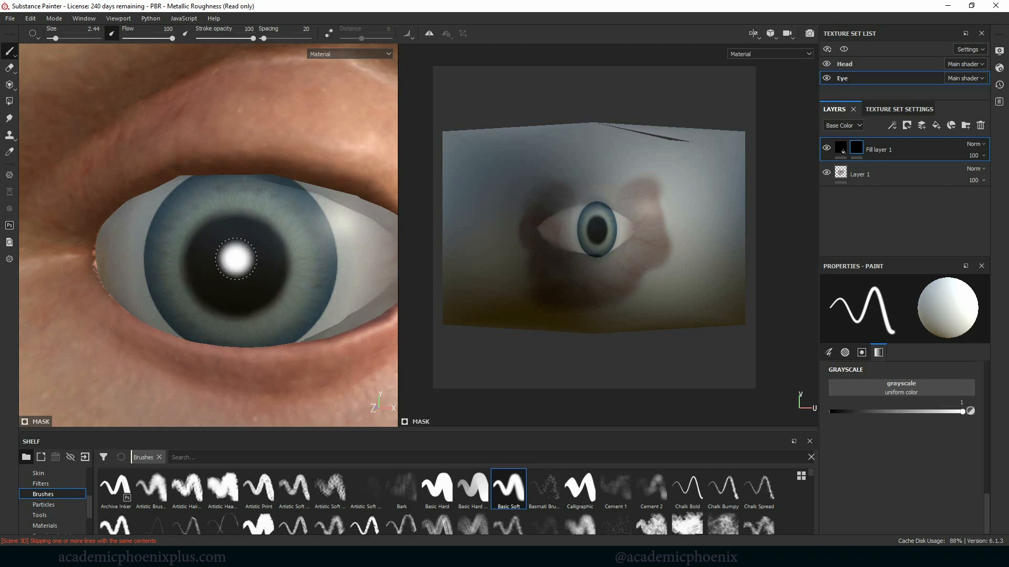
Examine the darkened pupils from the full head view and up close at the outer corner of the eye
{"action": "right_click_drag", "start_coordinate": [284, 320], "coordinate": [3, 277], "text": "alt"}
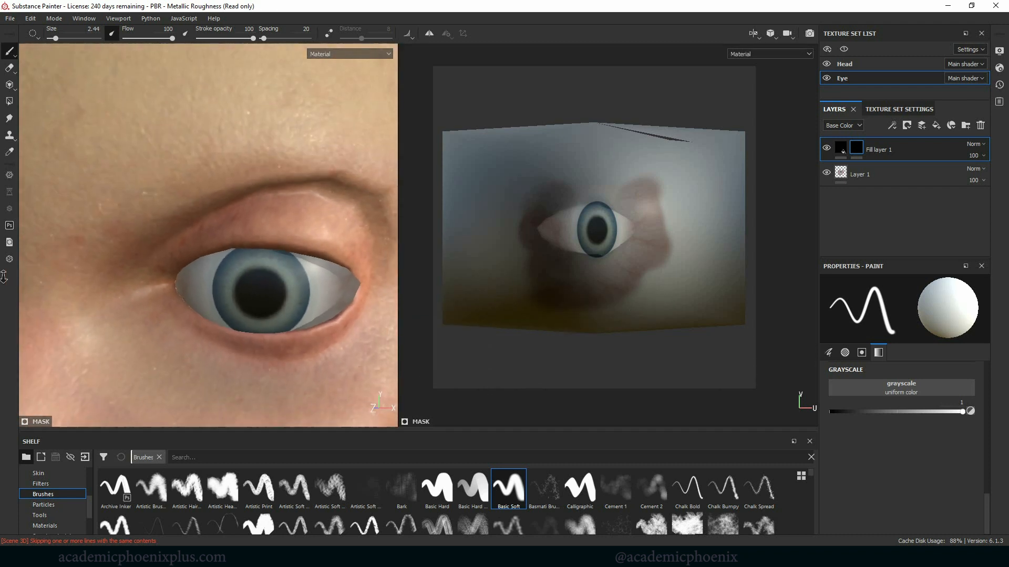
{"action": "scroll", "coordinate": [192, 250], "scroll_direction": "down", "scroll_amount": 6}
{"action": "left_click_drag", "start_coordinate": [192, 249], "coordinate": [106, 349], "text": "alt"}
{"action": "right_click_drag", "start_coordinate": [209, 341], "coordinate": [230, 287], "text": "alt"}
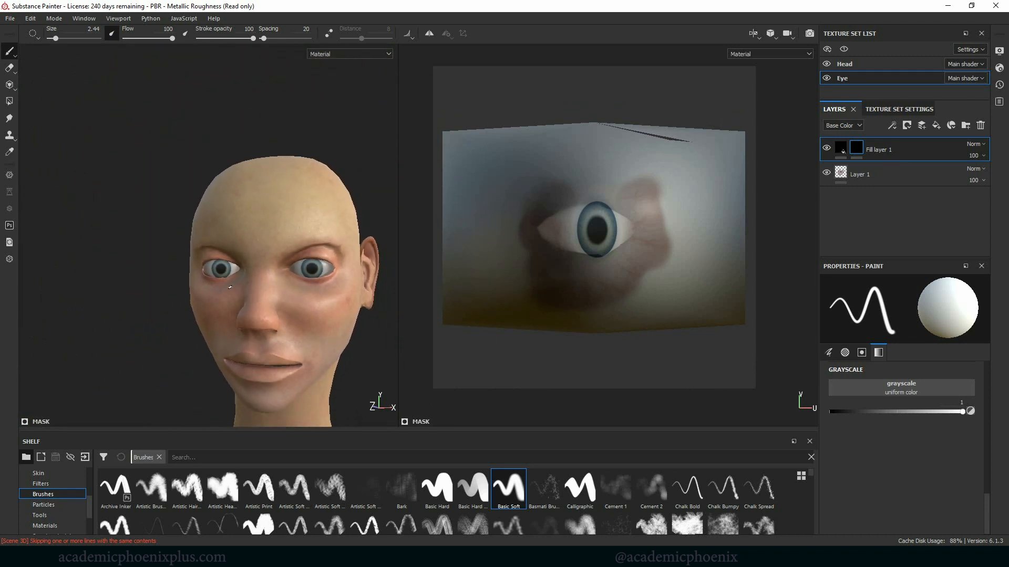
{"action": "middle_click_drag", "start_coordinate": [389, 344], "coordinate": [337, 305], "text": "alt"}
{"action": "left_click_drag", "start_coordinate": [338, 304], "coordinate": [361, 313], "text": "alt"}
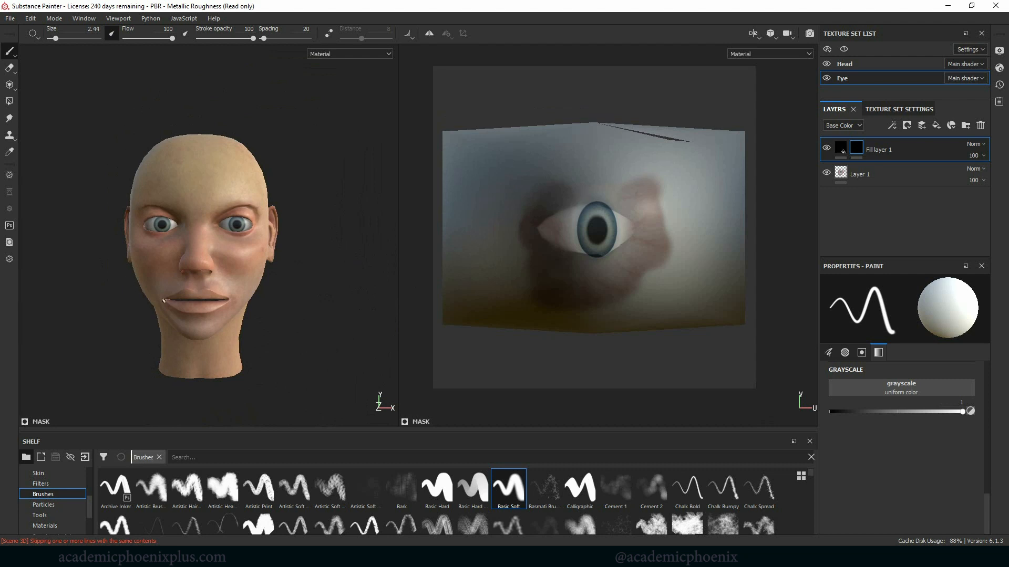
{"action": "left_click_drag", "start_coordinate": [164, 300], "coordinate": [295, 285], "text": "alt"}
{"action": "right_click_drag", "start_coordinate": [310, 224], "coordinate": [762, 288], "text": "alt"}
{"action": "middle_click_drag", "start_coordinate": [168, 302], "coordinate": [289, 288], "text": "alt"}
{"action": "right_click_drag", "start_coordinate": [289, 288], "coordinate": [583, 288], "text": "alt"}
{"action": "middle_click_drag", "start_coordinate": [315, 264], "coordinate": [312, 292], "text": "alt"}
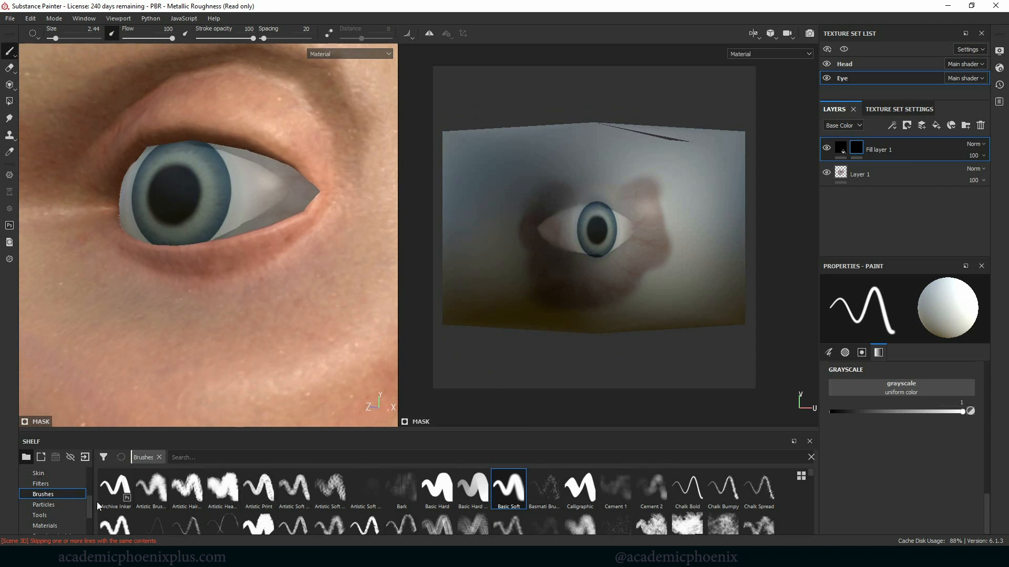
Search the whole shelf for "skin", choose the first Spray Skin brush, and paint mottled patches around the eye on the fill layer's mask
{"action": "scroll", "coordinate": [90, 501], "scroll_direction": "up", "scroll_amount": 5}
{"action": "left_click", "coordinate": [69, 474]}
{"action": "left_click", "coordinate": [174, 458]}
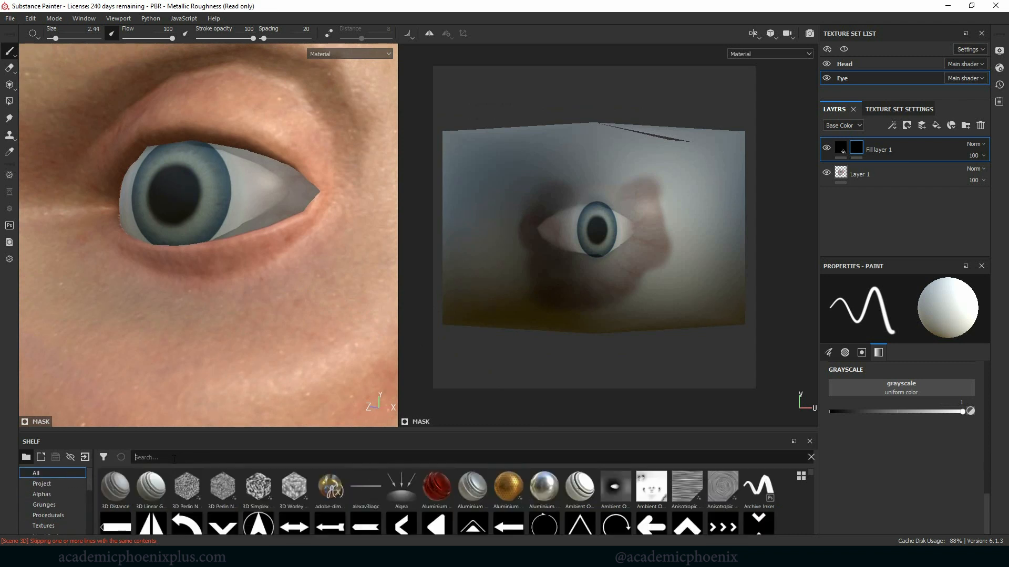
{"action": "type", "text": "skin"}
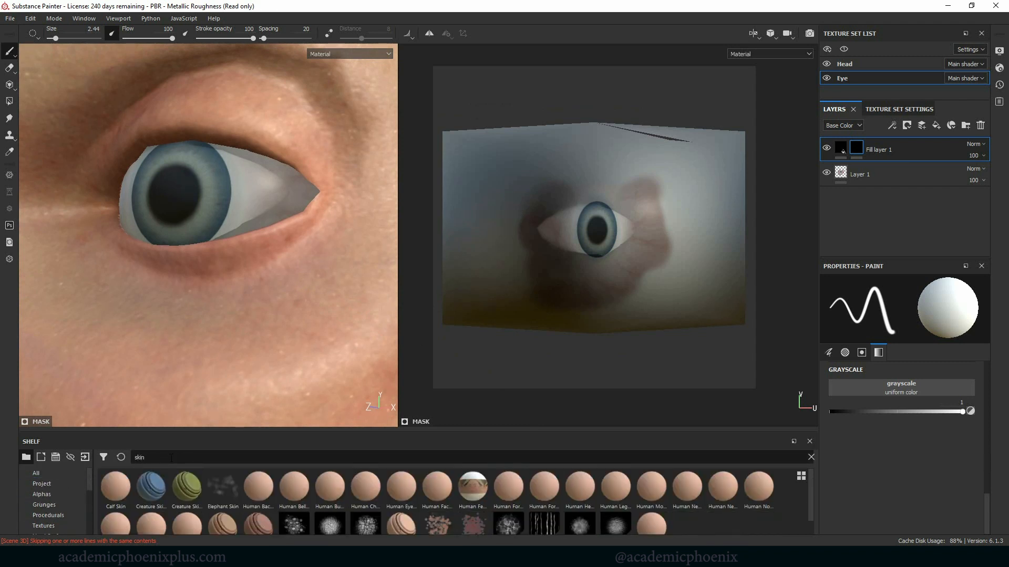
{"action": "left_click_drag", "start_coordinate": [812, 498], "coordinate": [809, 521]}
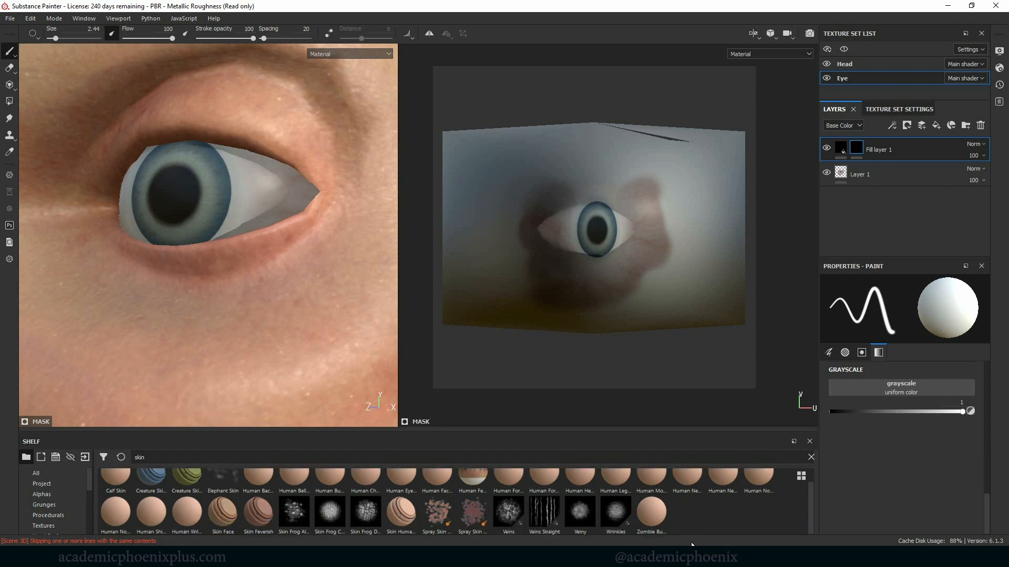
{"action": "left_click", "coordinate": [437, 518]}
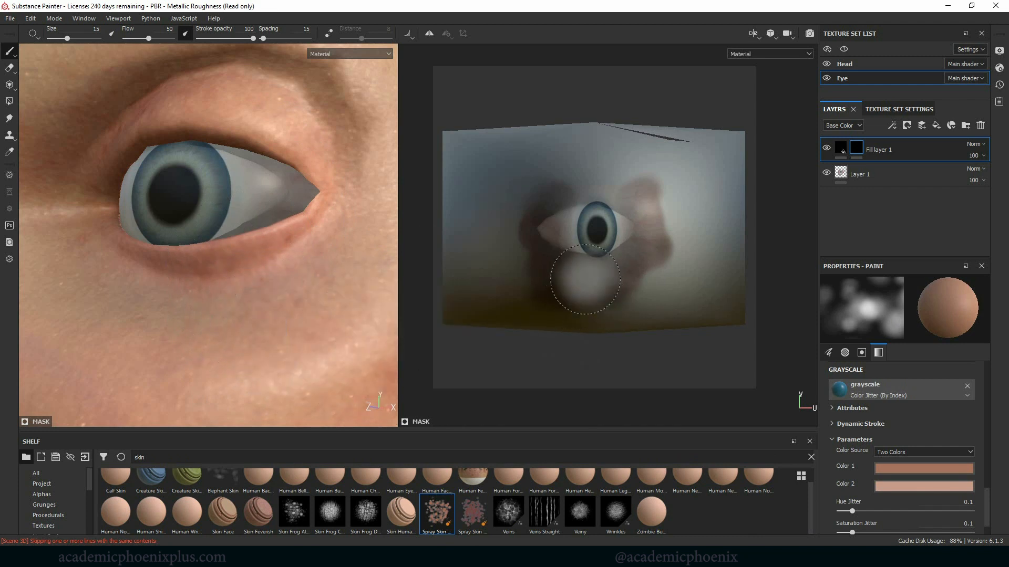
{"action": "mouse_move", "coordinate": [570, 189]}
{"action": "left_mouse_down"}
{"action": "mouse_move", "coordinate": [512, 208]}
{"action": "mouse_move", "coordinate": [496, 247]}
{"action": "left_mouse_up"}
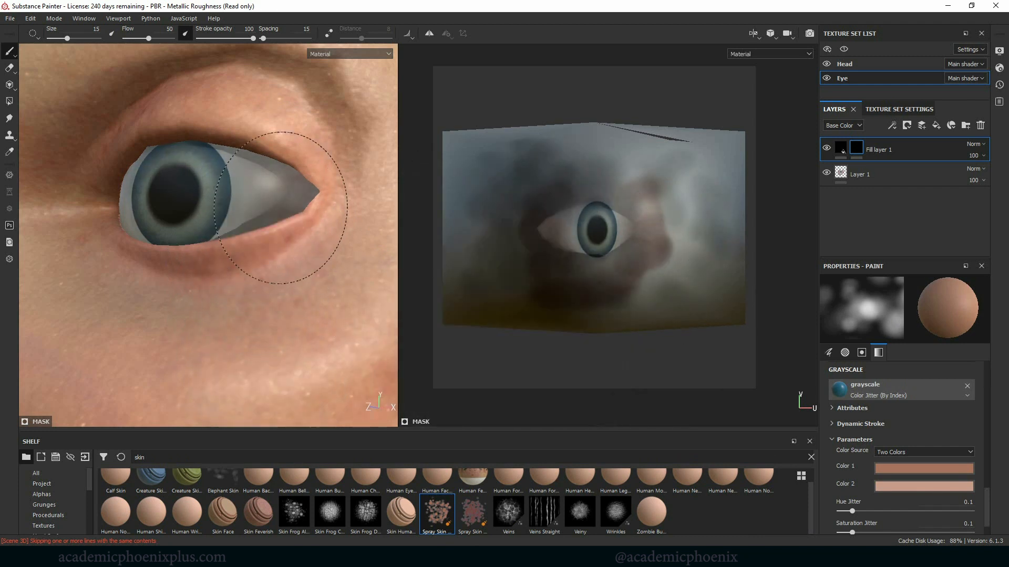
{"action": "left_click_drag", "start_coordinate": [266, 367], "coordinate": [300, 326], "text": "alt"}
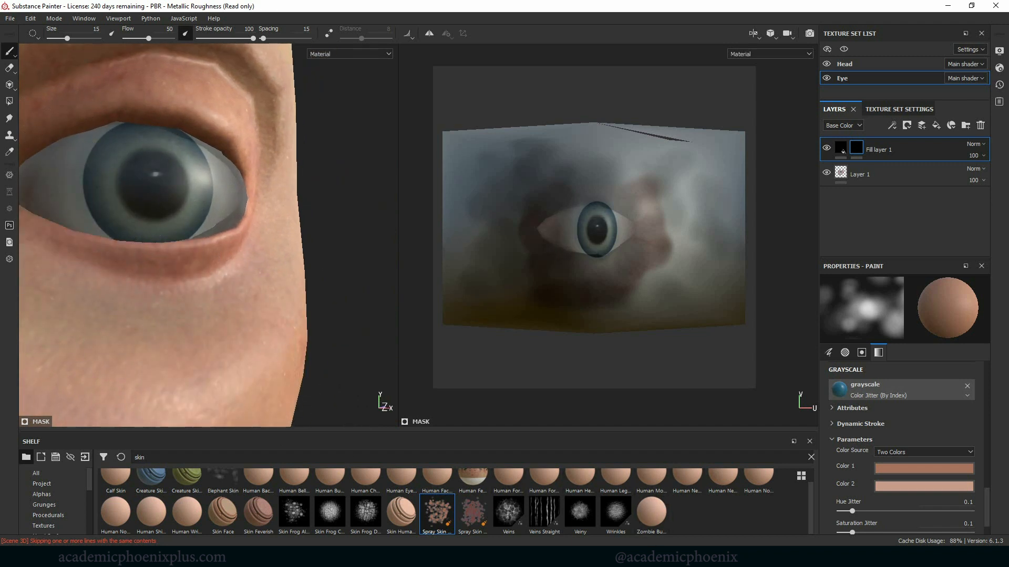
Choose the Veins brush, shrink it to size 5.16 with Layer 1 selected, and check both eyes from several angles
{"action": "left_click", "coordinate": [508, 512]}
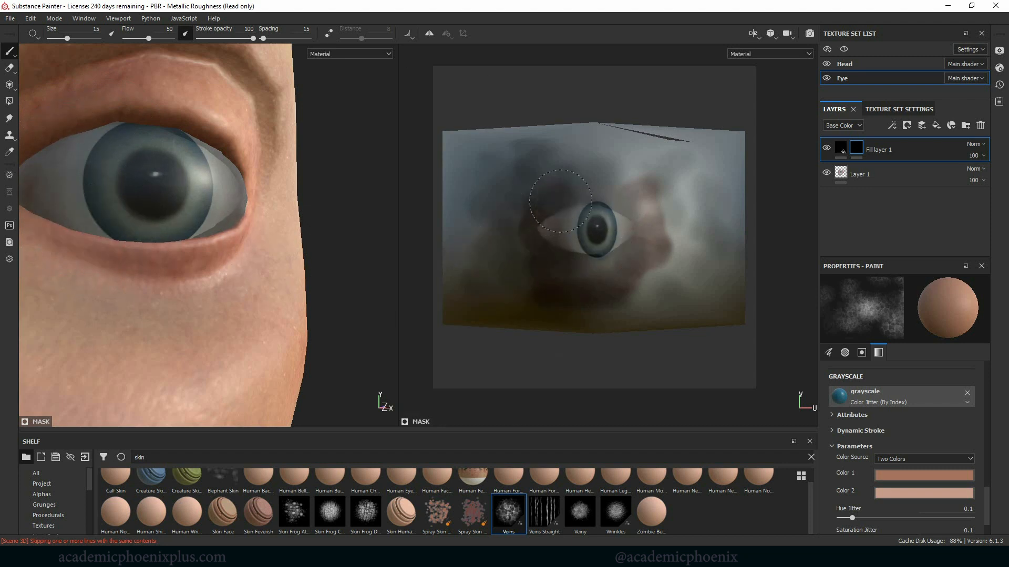
{"action": "left_click_drag", "start_coordinate": [210, 310], "coordinate": [230, 316], "text": "alt"}
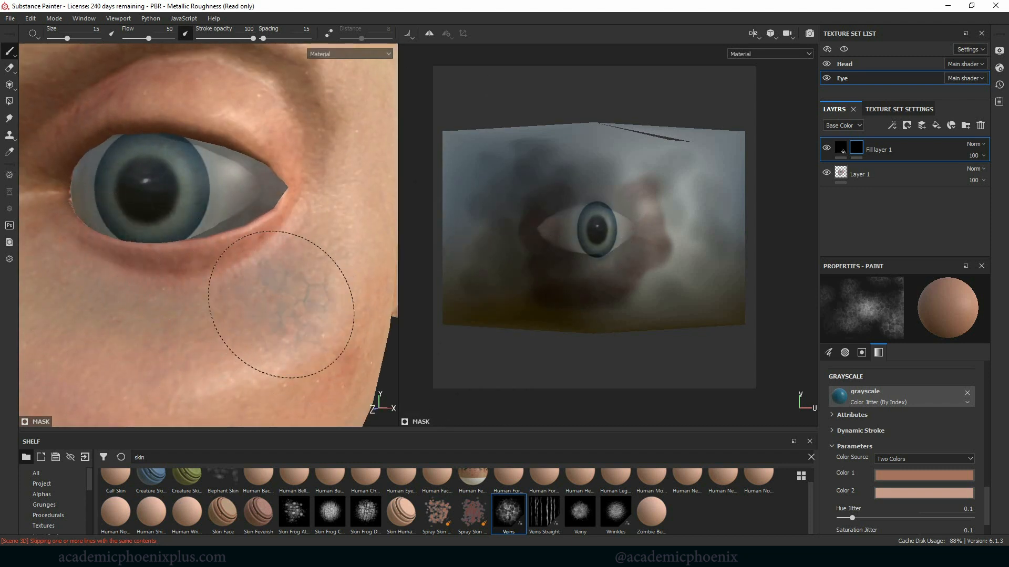
{"action": "right_click_drag", "start_coordinate": [282, 300], "coordinate": [4, 281], "text": "alt"}
{"action": "left_click_drag", "start_coordinate": [209, 267], "coordinate": [245, 257], "text": "alt"}
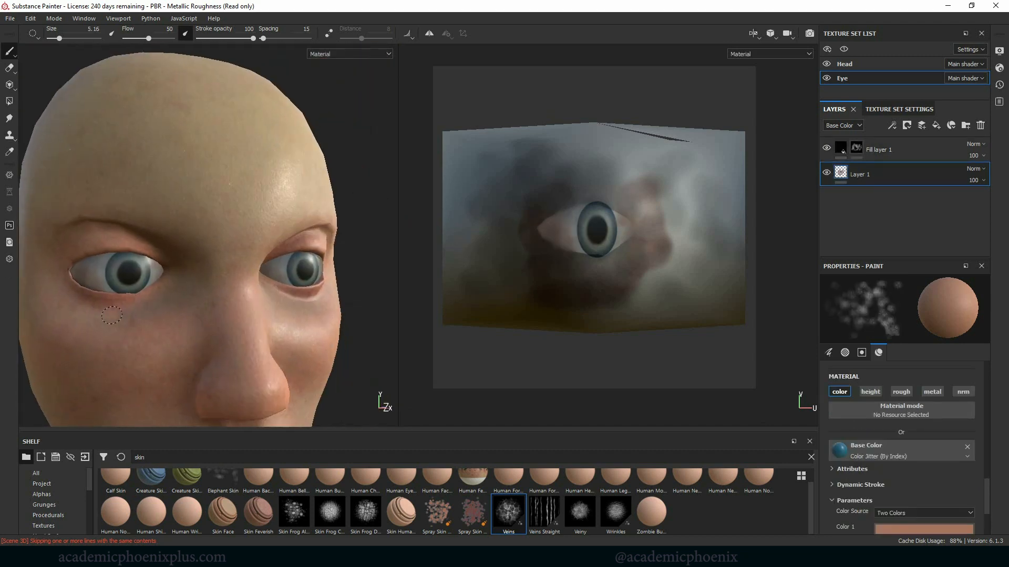
{"action": "right_click_drag", "start_coordinate": [284, 314], "coordinate": [252, 314], "text": "alt"}
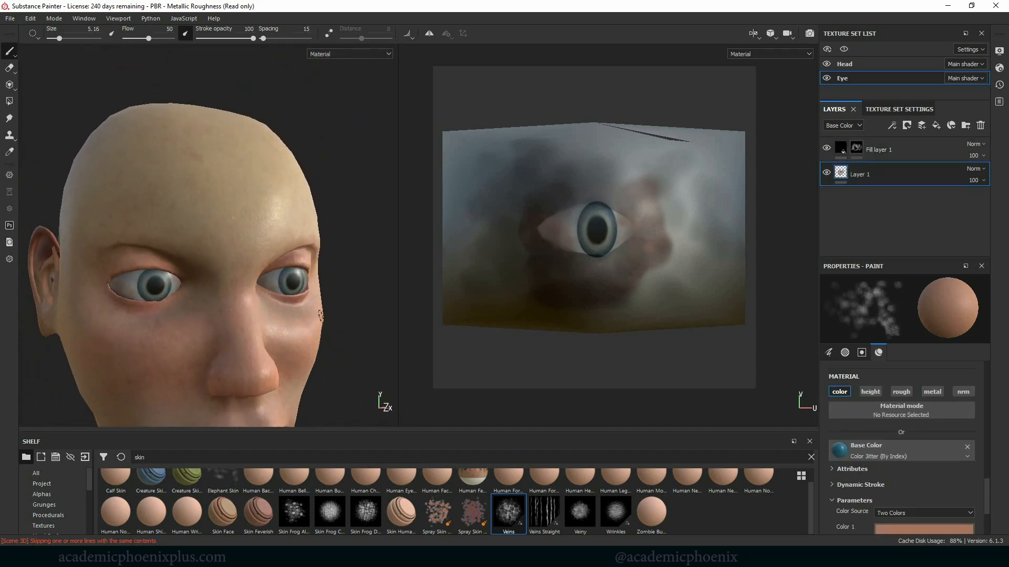
{"action": "left_click_drag", "start_coordinate": [252, 314], "coordinate": [315, 317], "text": "alt"}
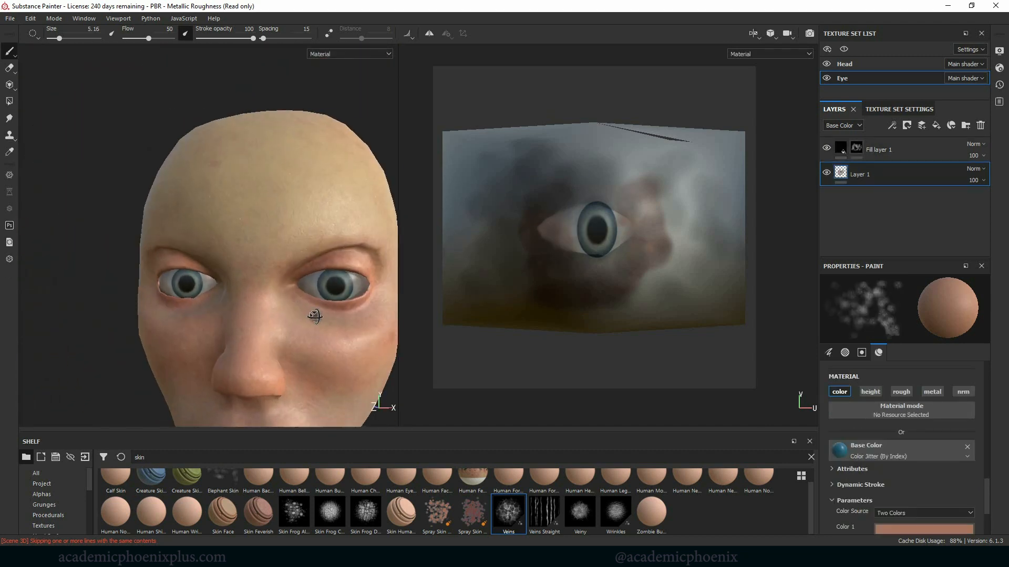
Name the Head texture set's top layer "little blue veins" and add a folder named "skin All" above it
{"action": "left_click", "coordinate": [865, 62]}
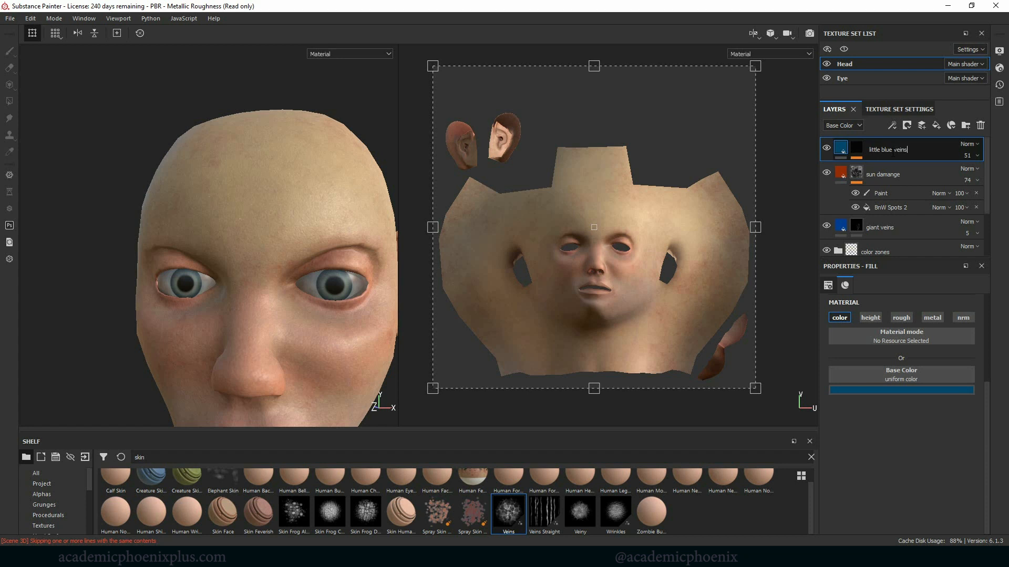
{"action": "key", "text": "Return"}
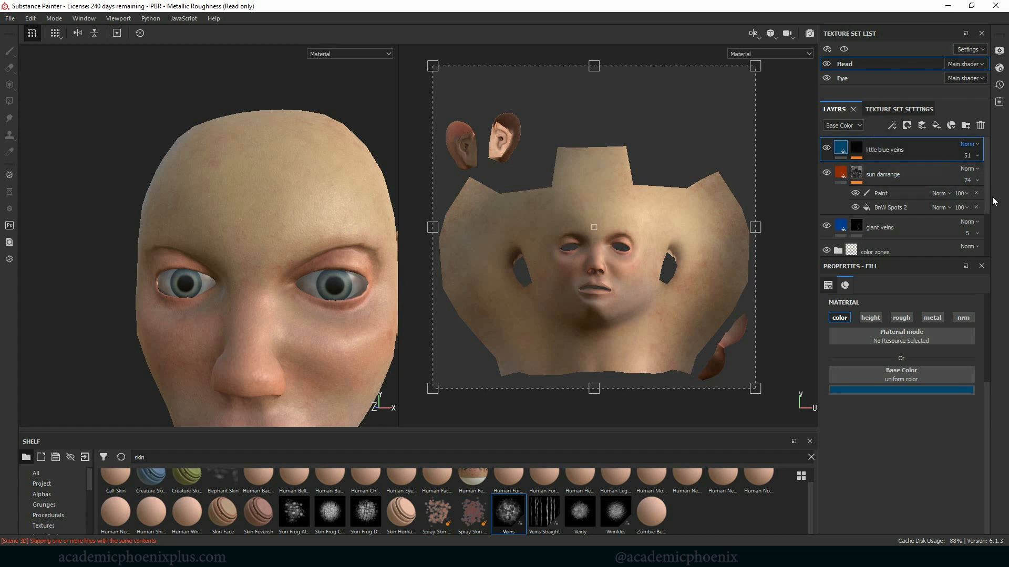
{"action": "left_click_drag", "start_coordinate": [987, 203], "coordinate": [1002, 186]}
{"action": "left_click", "coordinate": [966, 126]}
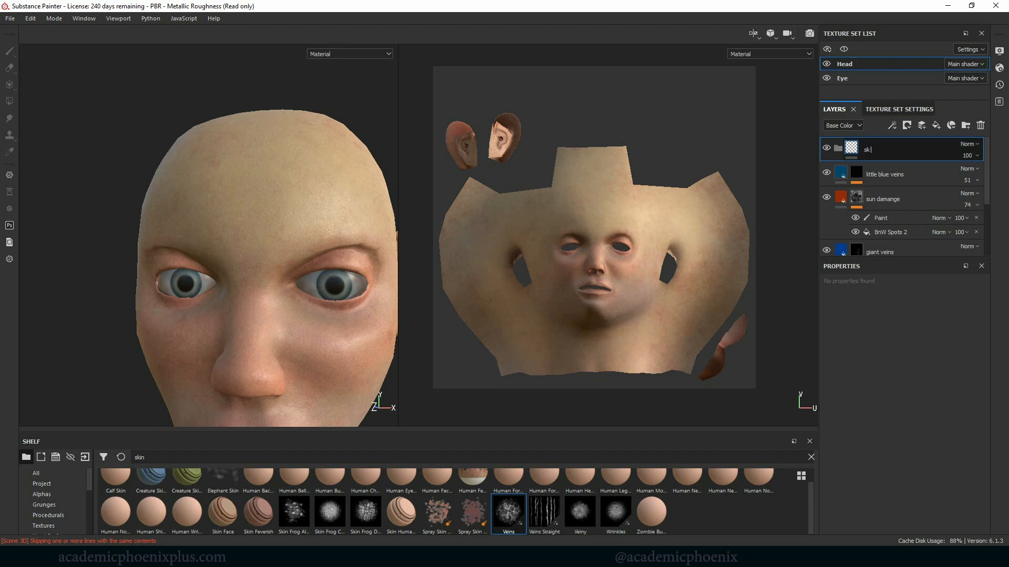
{"action": "key", "text": "Return"}
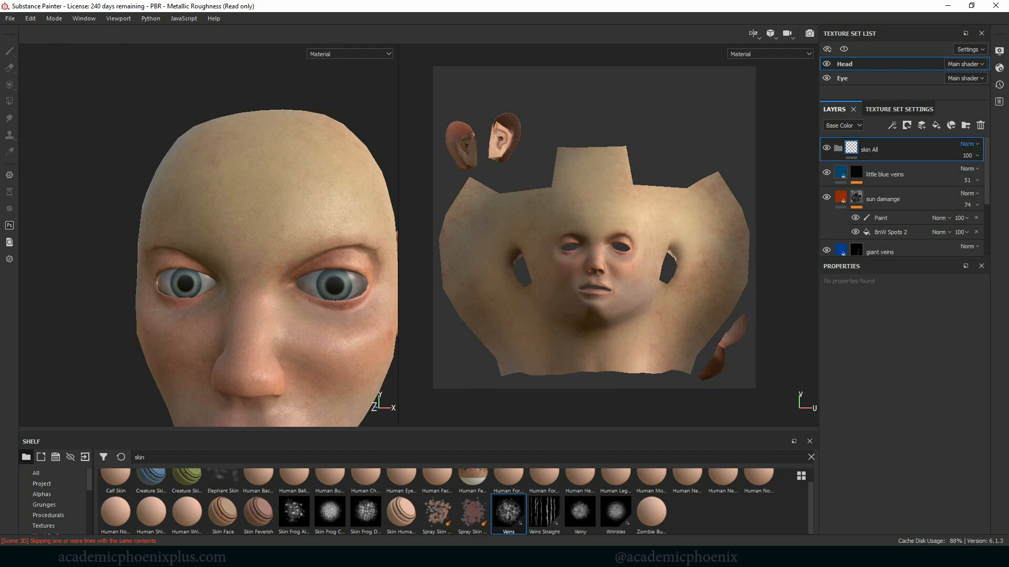
Move all layers from little blue veins through Skin Face into the skin All folder and collapse it
{"action": "left_click", "coordinate": [928, 174]}
{"action": "left_click_drag", "start_coordinate": [984, 194], "coordinate": [982, 243]}
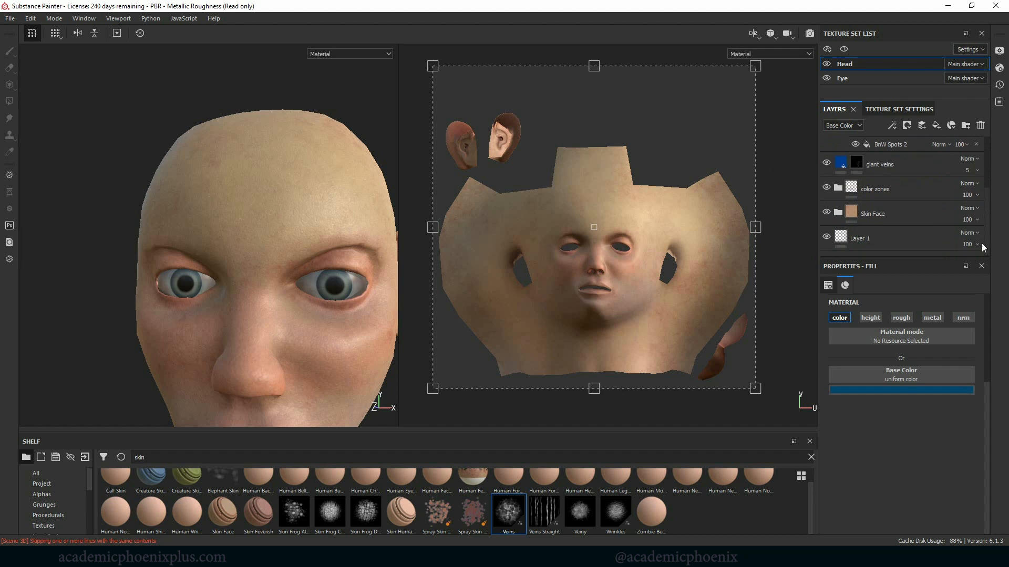
{"action": "left_click", "coordinate": [925, 215], "text": "shift"}
{"action": "left_click_drag", "start_coordinate": [987, 209], "coordinate": [988, 149]}
{"action": "left_click_drag", "start_coordinate": [888, 178], "coordinate": [900, 151]}
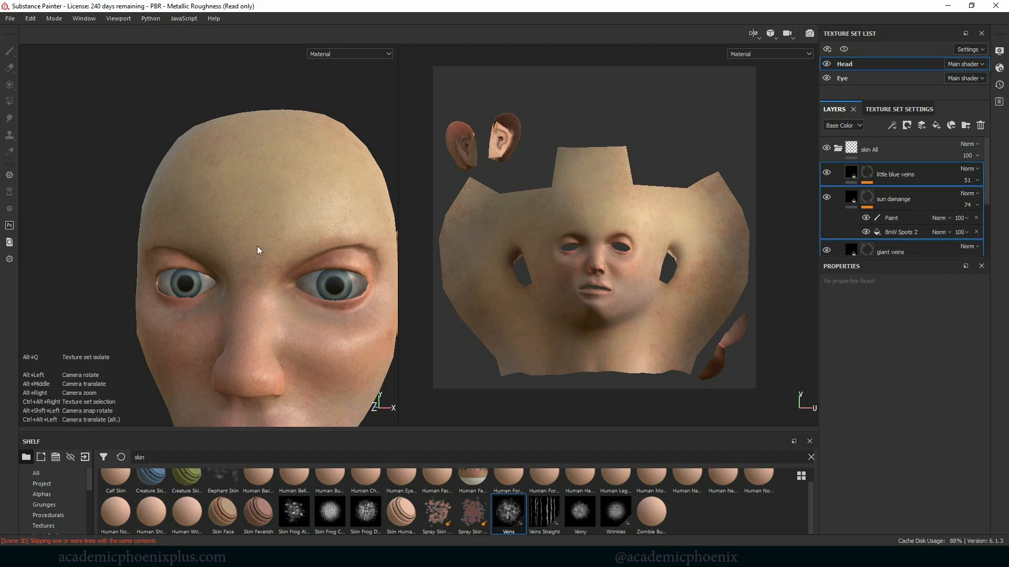
{"action": "left_click", "coordinate": [838, 149]}
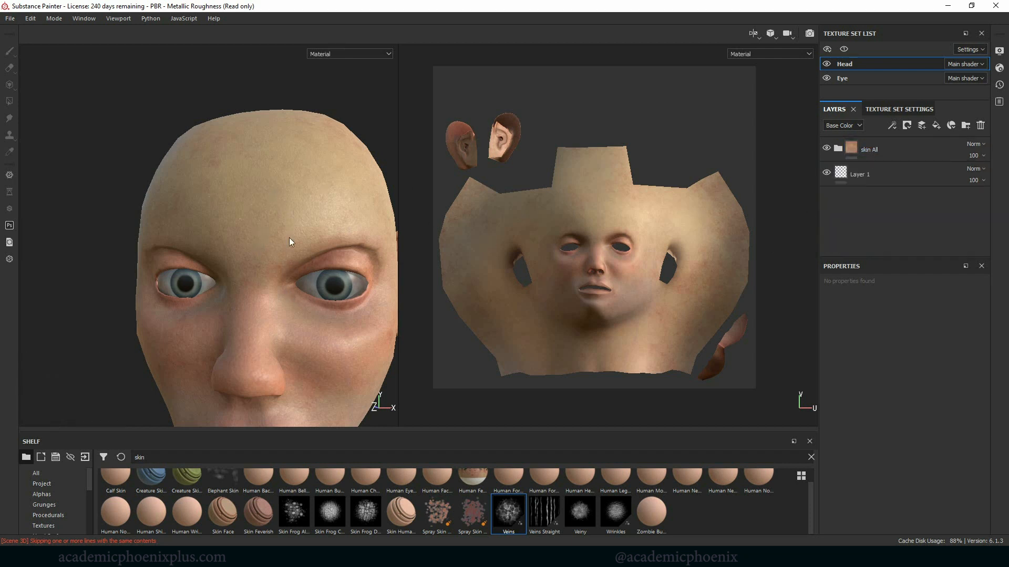
Examine the textured face from the full head view and from a closer view
{"action": "key", "text": "f"}
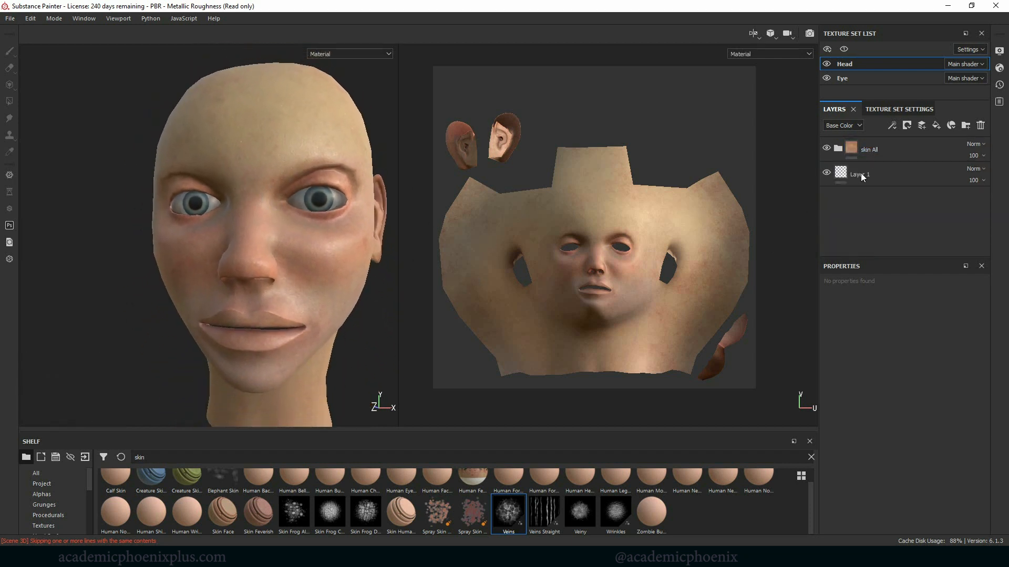
{"action": "left_click", "coordinate": [840, 149]}
{"action": "left_click", "coordinate": [840, 149]}
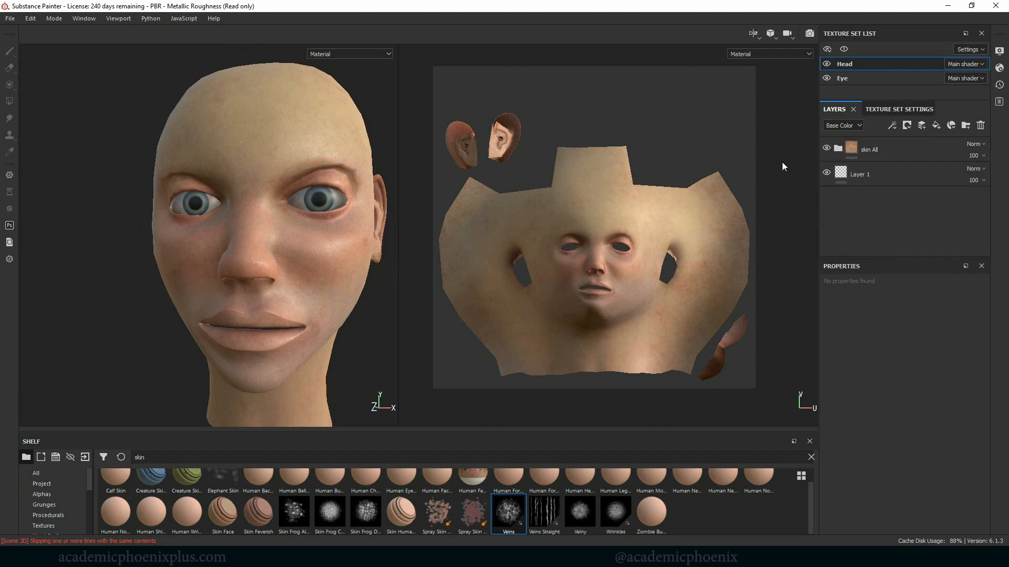
{"action": "left_click", "coordinate": [837, 149]}
{"action": "left_click", "coordinate": [838, 149]}
{"action": "middle_click_drag", "start_coordinate": [368, 222], "coordinate": [361, 270], "text": "alt"}
{"action": "right_click_drag", "start_coordinate": [361, 270], "coordinate": [436, 231], "text": "alt"}
{"action": "middle_click_drag", "start_coordinate": [379, 259], "coordinate": [398, 231], "text": "alt"}
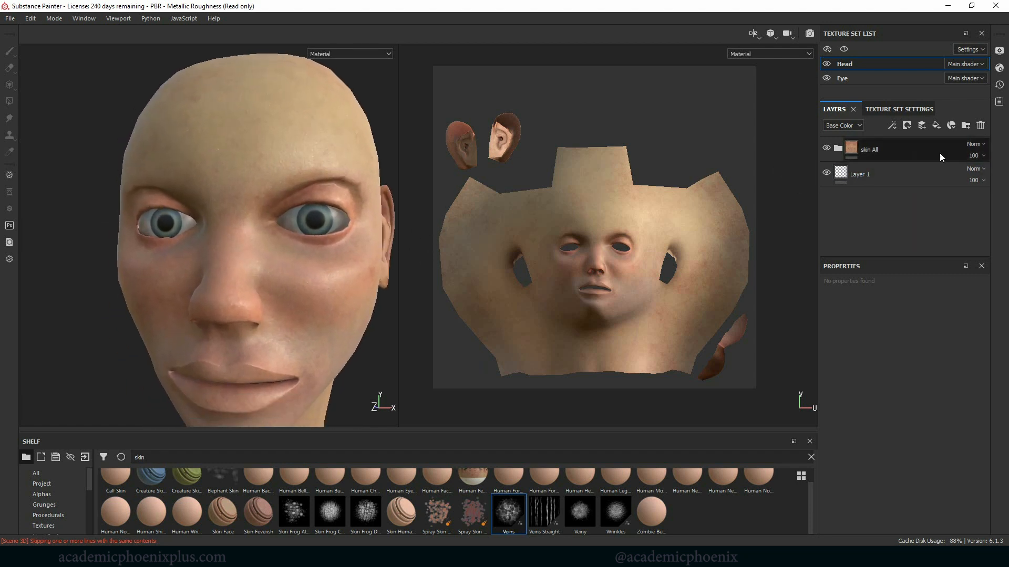
Add a fill layer to the Head set, place it above the skin All folder, and collapse the folder
{"action": "left_click", "coordinate": [936, 125]}
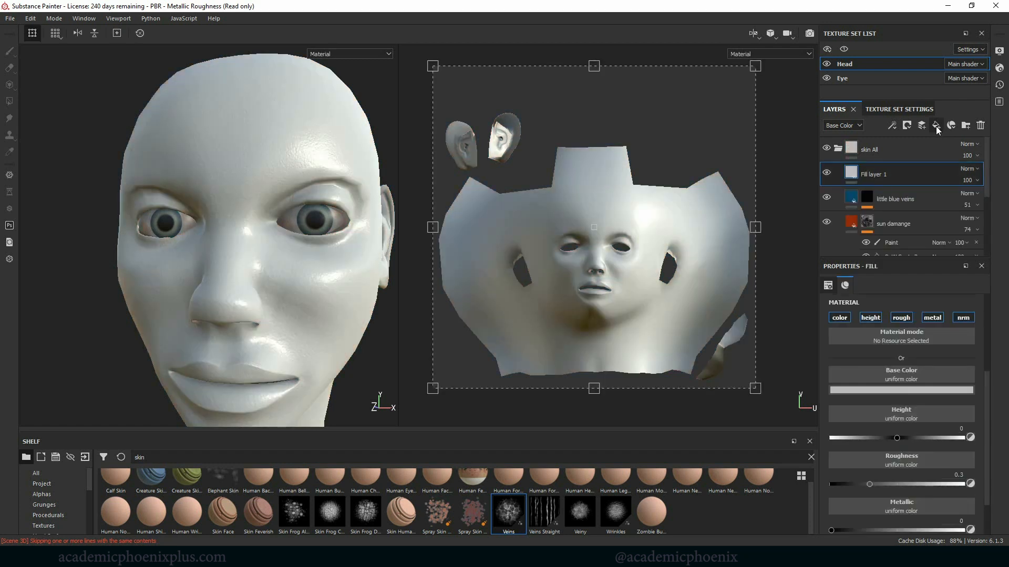
{"action": "left_click_drag", "start_coordinate": [877, 178], "coordinate": [859, 145]}
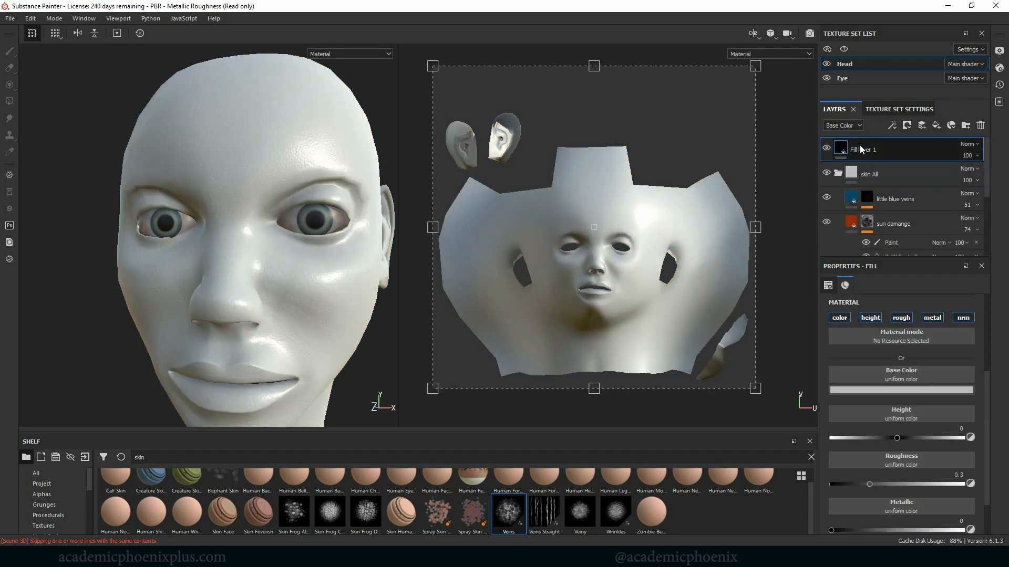
{"action": "left_click", "coordinate": [837, 174]}
Disable the fill layer's height, roughness and normal channels, keeping color and metallic active
{"action": "left_click_drag", "start_coordinate": [322, 289], "coordinate": [365, 277], "text": "alt"}
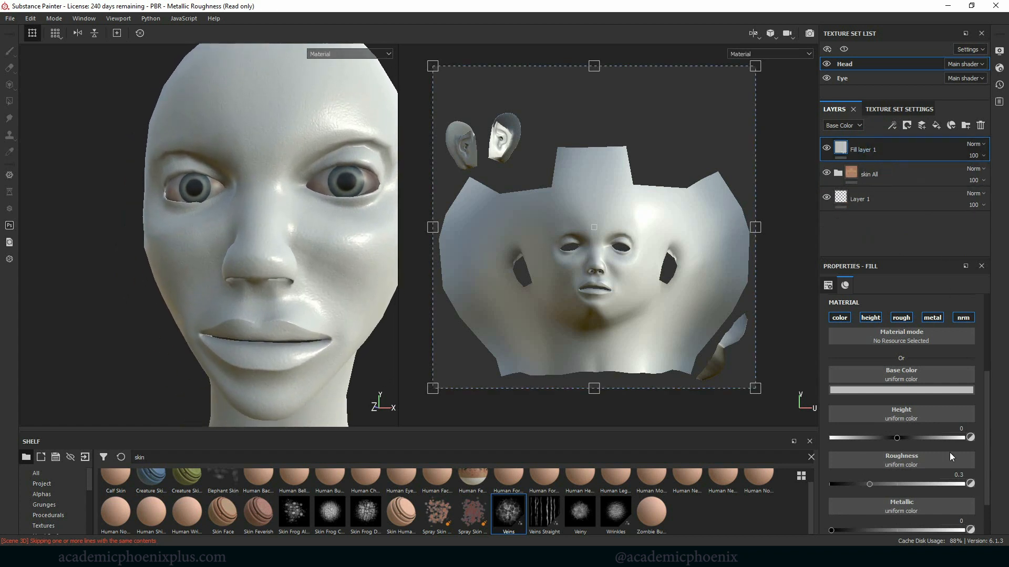
{"action": "left_click", "coordinate": [876, 318]}
{"action": "left_click", "coordinate": [899, 319]}
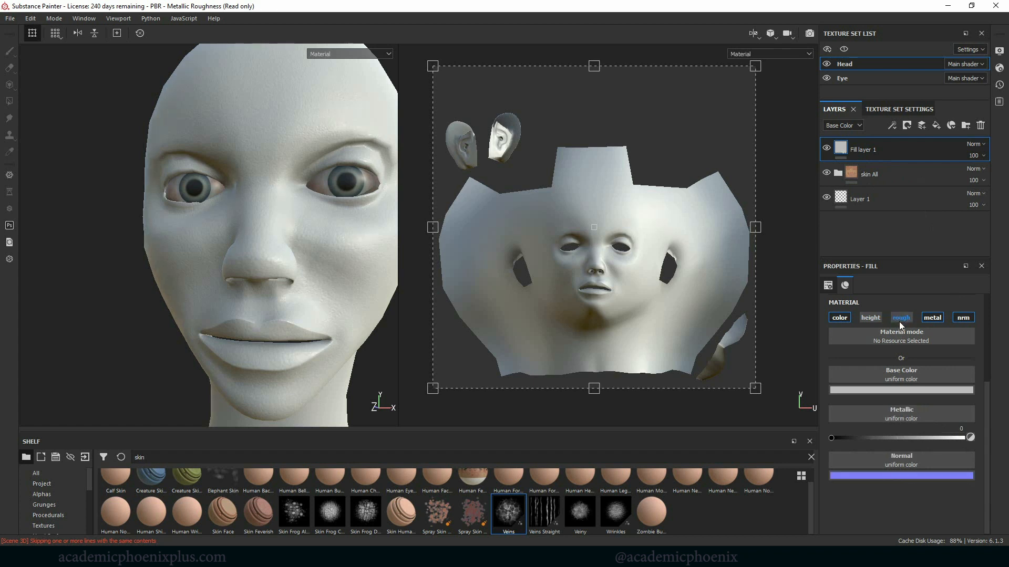
{"action": "left_click", "coordinate": [963, 318]}
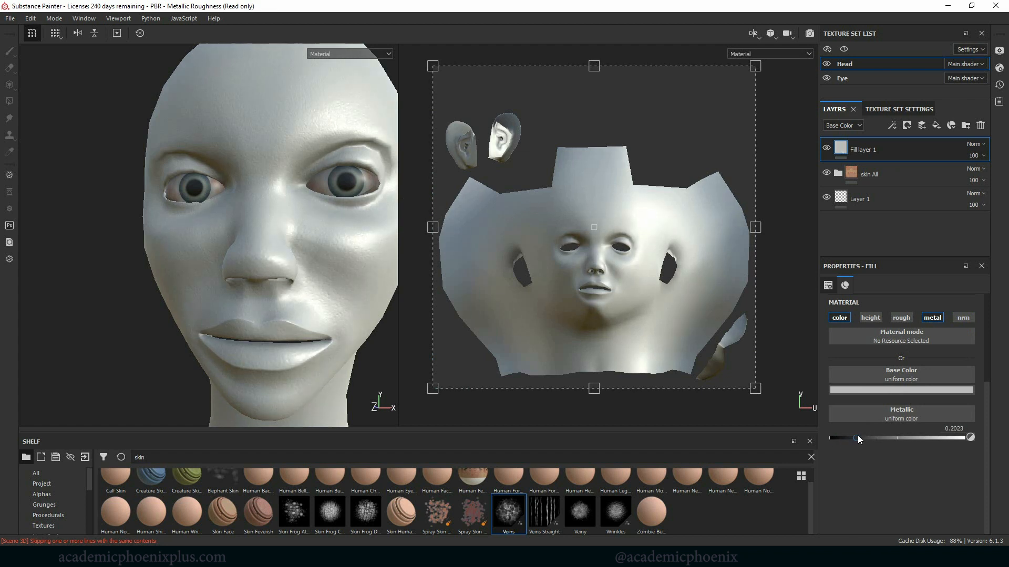
Set the fill layer's base color to a light purple of about R 0.355, G 0.187, B 0.671
{"action": "left_click", "coordinate": [875, 391]}
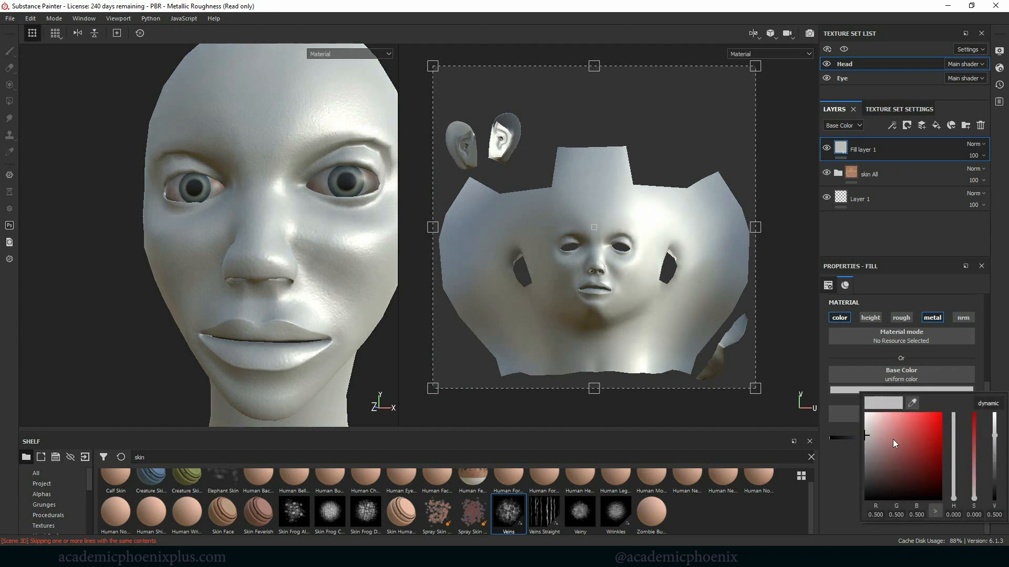
{"action": "left_click", "coordinate": [918, 450]}
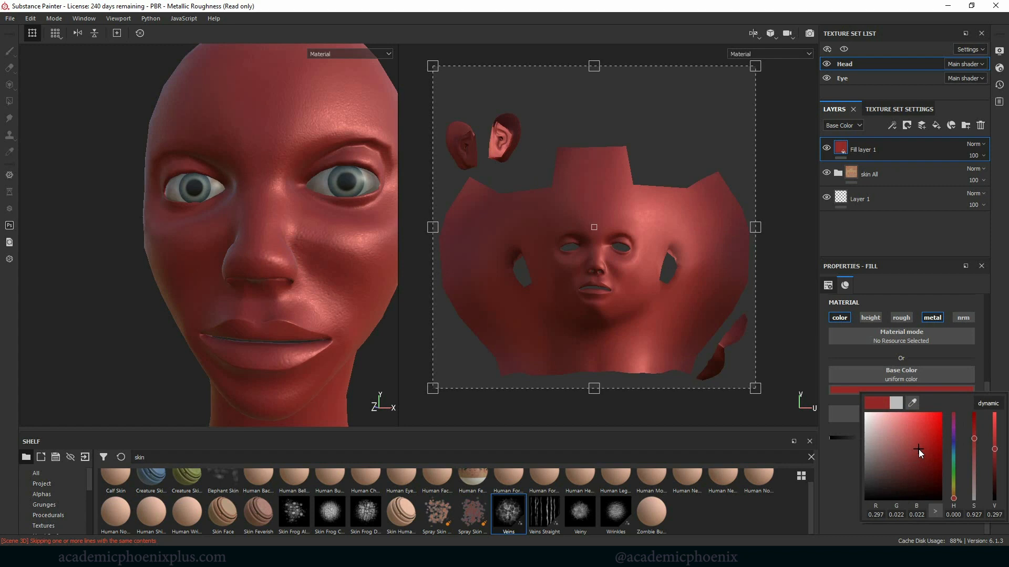
{"action": "left_click", "coordinate": [953, 434]}
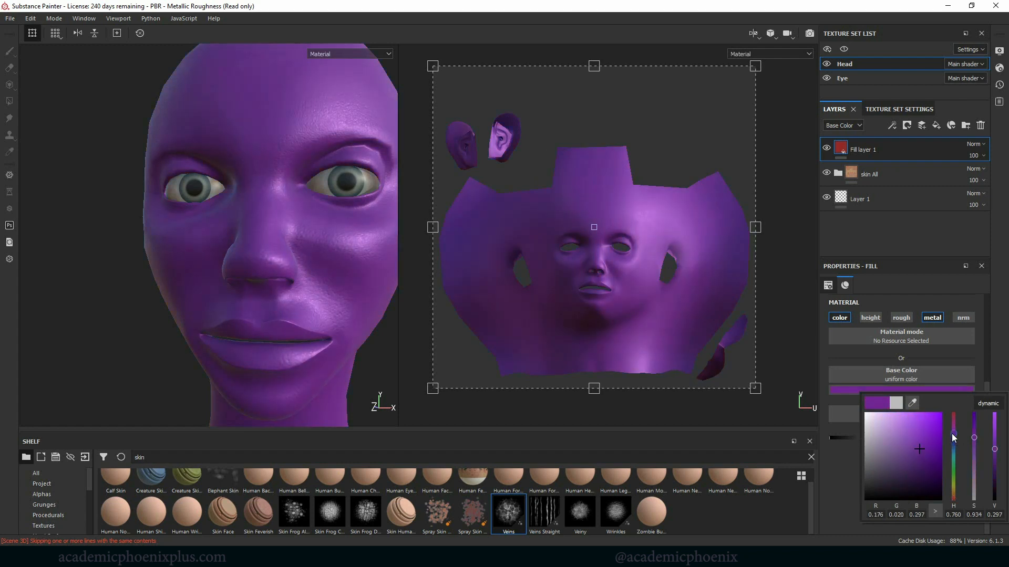
{"action": "left_click", "coordinate": [901, 425]}
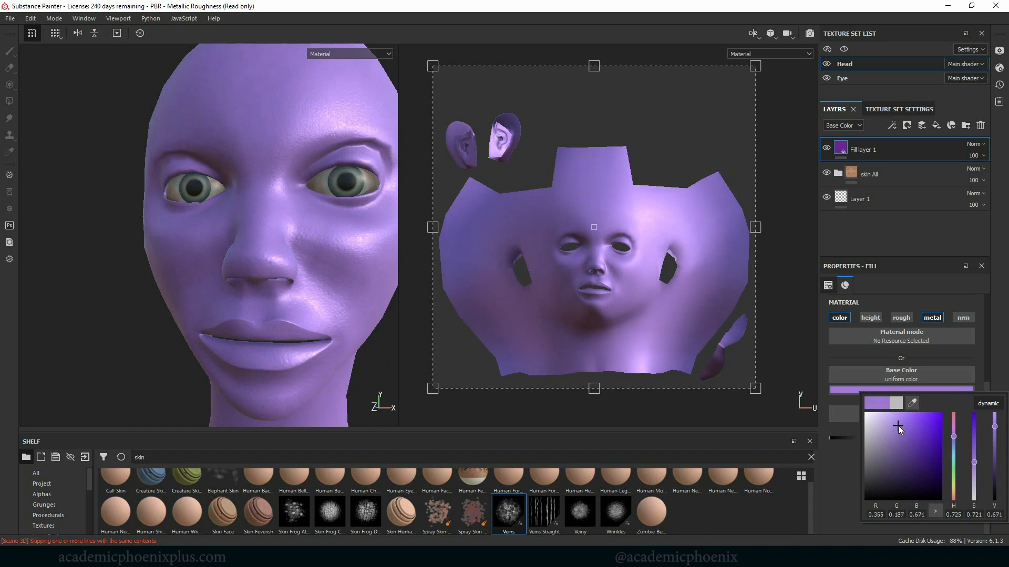
{"action": "left_click", "coordinate": [896, 281]}
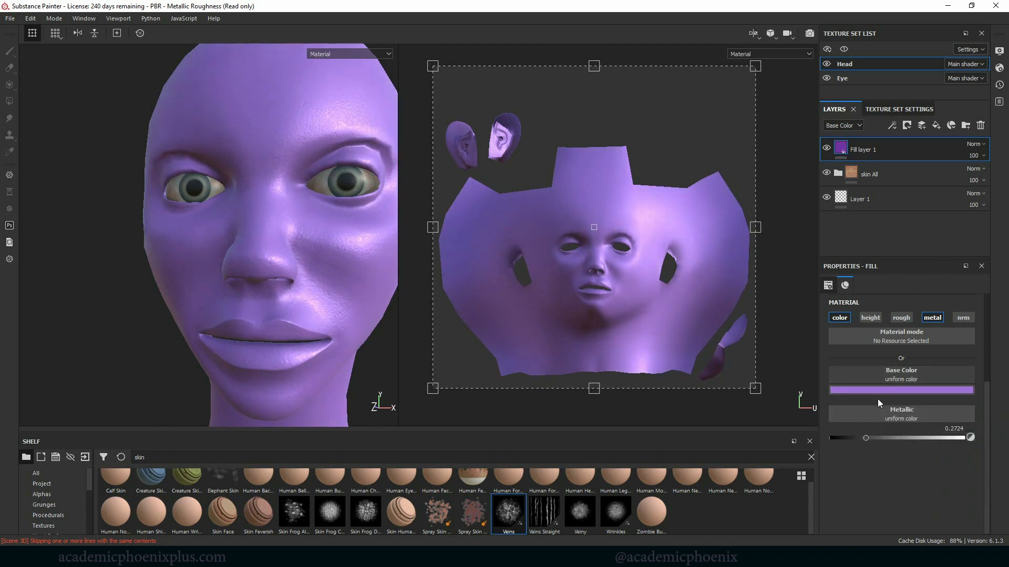
Set the purple fill layer's metallic to about 0.44, then enable its roughness channel at about 0.40
{"action": "left_click", "coordinate": [891, 436]}
{"action": "left_click_drag", "start_coordinate": [900, 436], "coordinate": [888, 436]}
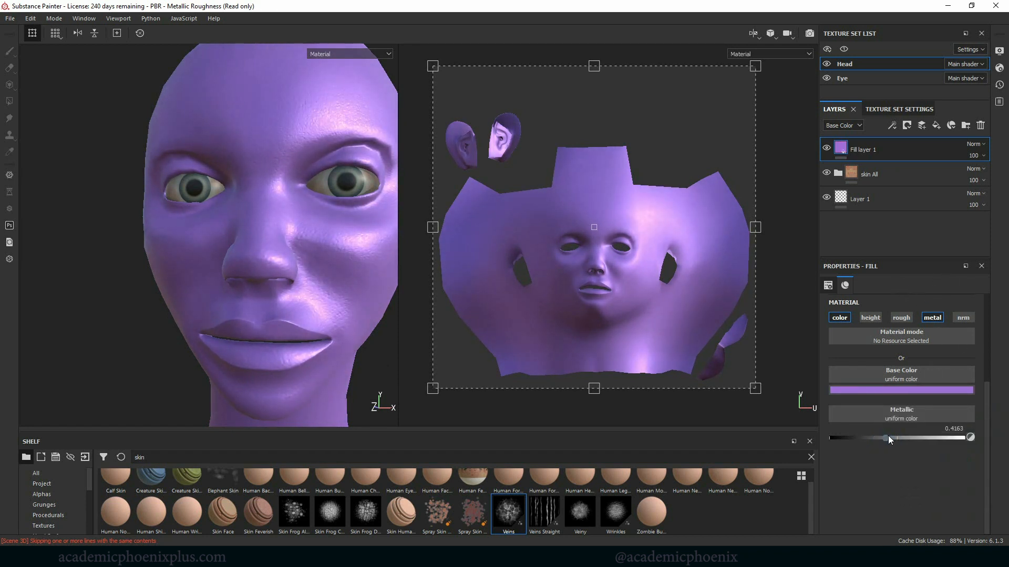
{"action": "left_click", "coordinate": [901, 318]}
{"action": "left_click", "coordinate": [885, 437]}
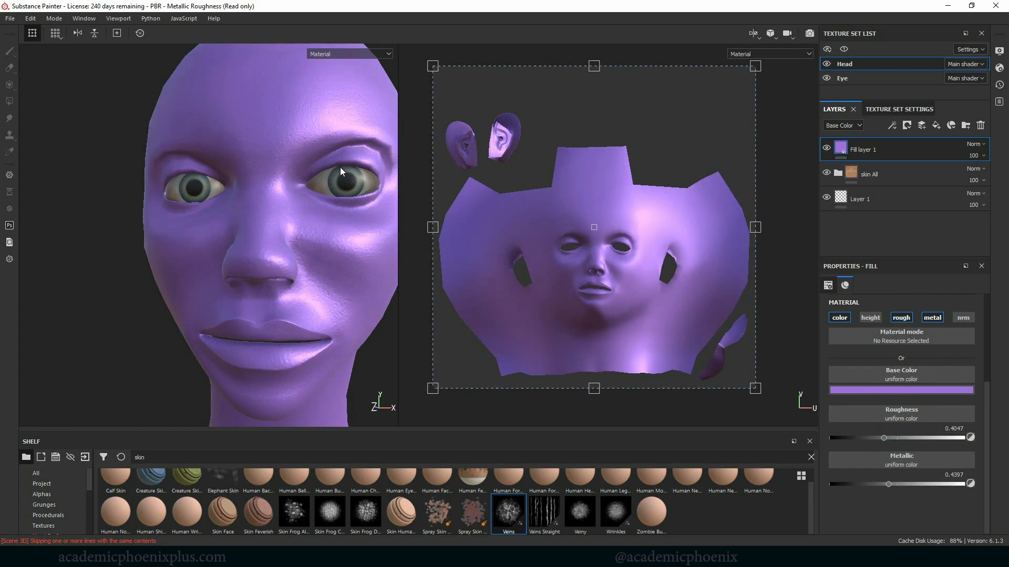
Add a black mask to the purple fill layer and choose the Cement 2 brush from the brush presets
{"action": "right_click", "coordinate": [838, 151]}
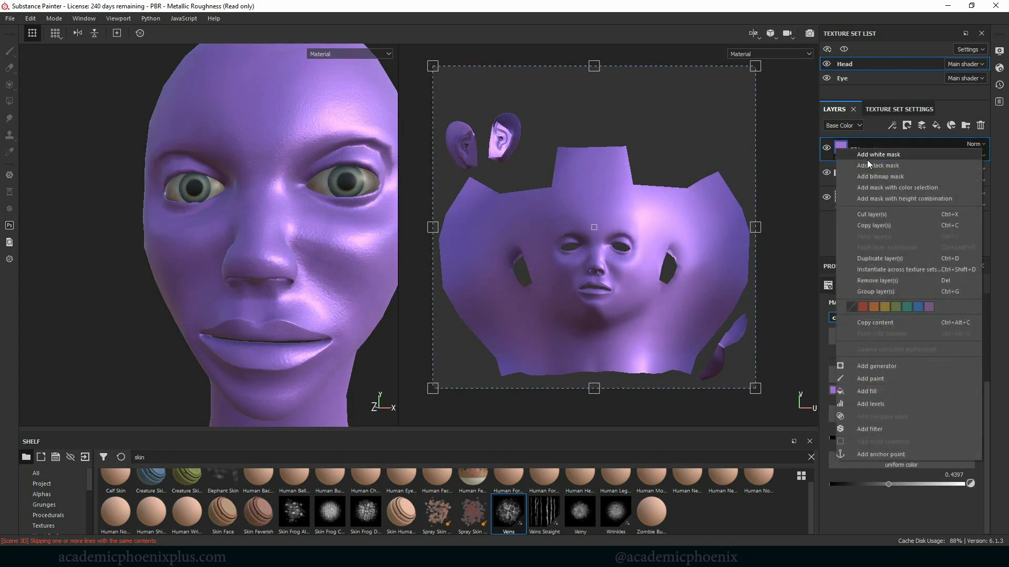
{"action": "left_click", "coordinate": [902, 166]}
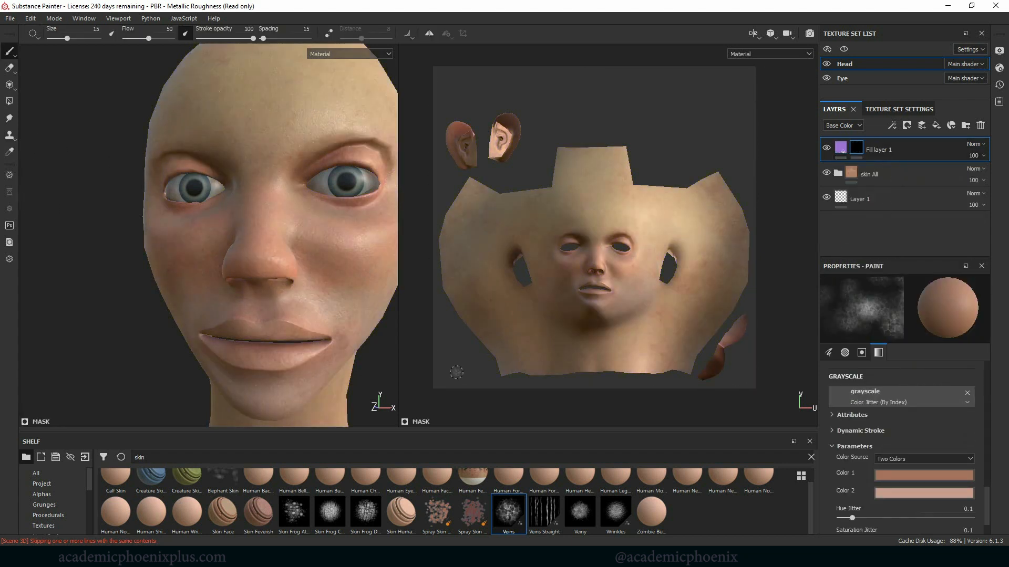
{"action": "left_click_drag", "start_coordinate": [89, 481], "coordinate": [90, 499]}
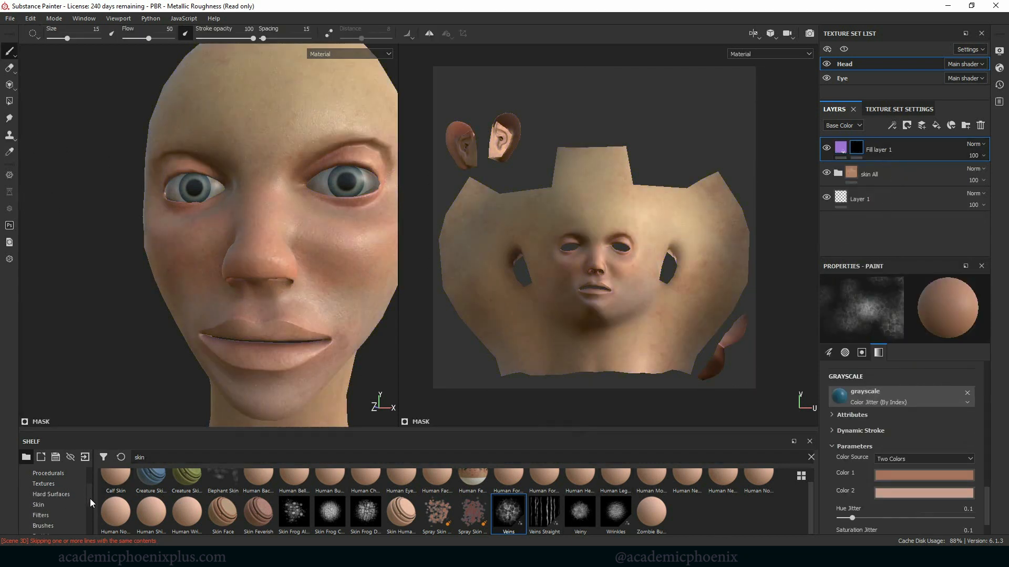
{"action": "scroll", "coordinate": [90, 499], "scroll_direction": "down", "scroll_amount": 1}
{"action": "left_click", "coordinate": [58, 504]}
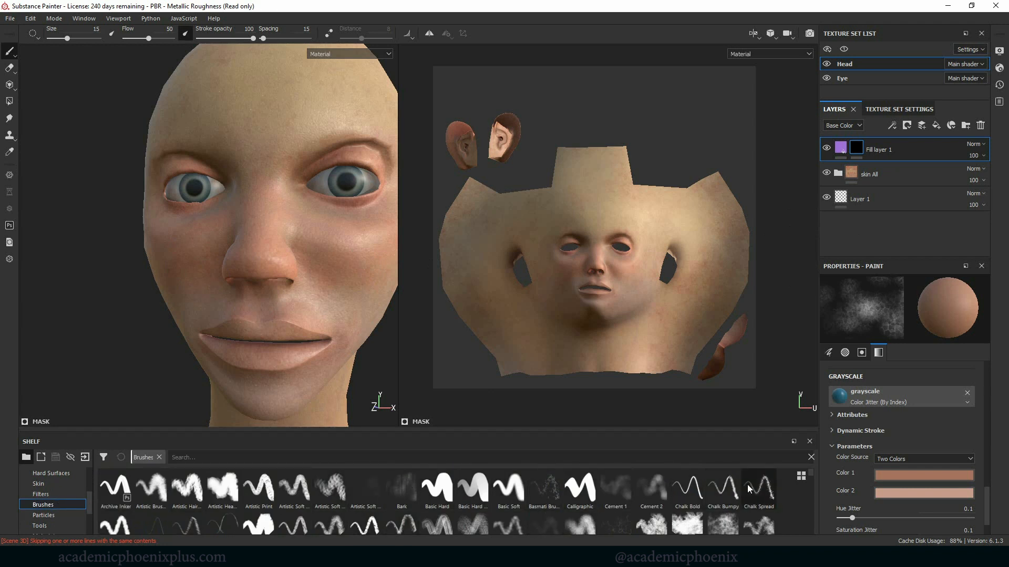
{"action": "left_click", "coordinate": [654, 493]}
Paint purple eyeshadow over the upper lid of the character's left eye on the fill layer's mask
{"action": "scroll", "coordinate": [336, 179], "scroll_direction": "up", "scroll_amount": 3}
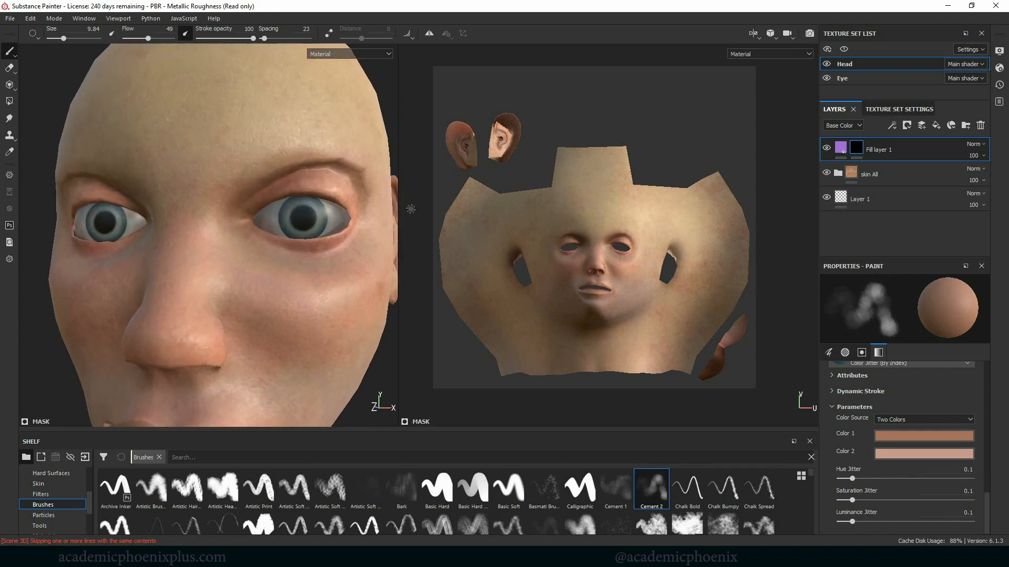
{"action": "mouse_move", "coordinate": [332, 181]}
{"action": "left_mouse_down"}
{"action": "mouse_move", "coordinate": [297, 186]}
{"action": "mouse_move", "coordinate": [334, 210]}
{"action": "left_mouse_up"}
{"action": "left_click_drag", "start_coordinate": [346, 300], "coordinate": [304, 319], "text": "alt"}
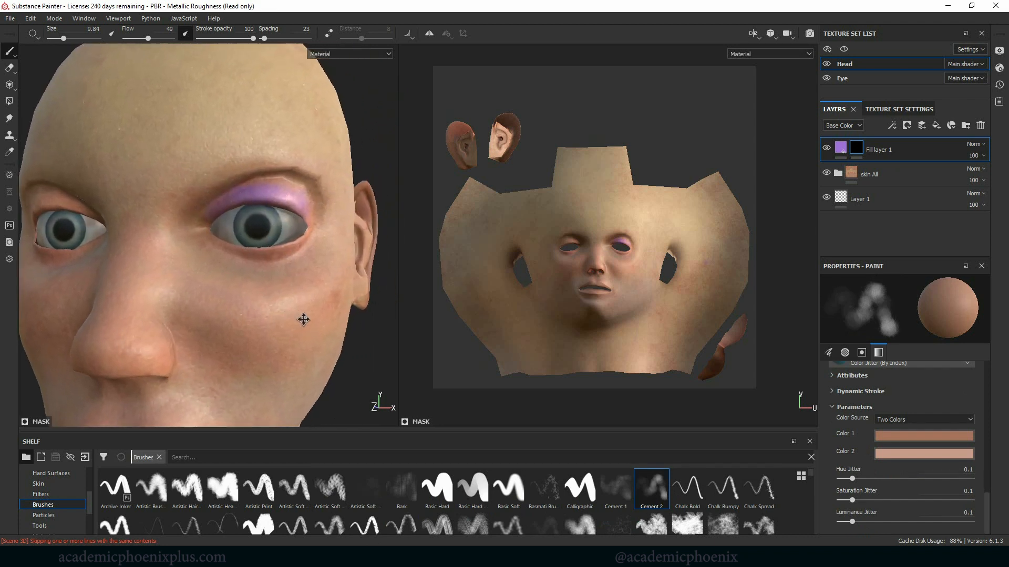
{"action": "middle_click_drag", "start_coordinate": [304, 319], "coordinate": [327, 324], "text": "alt"}
{"action": "right_click_drag", "start_coordinate": [326, 324], "coordinate": [446, 285], "text": "alt"}
{"action": "middle_click_drag", "start_coordinate": [363, 286], "coordinate": [374, 311], "text": "alt"}
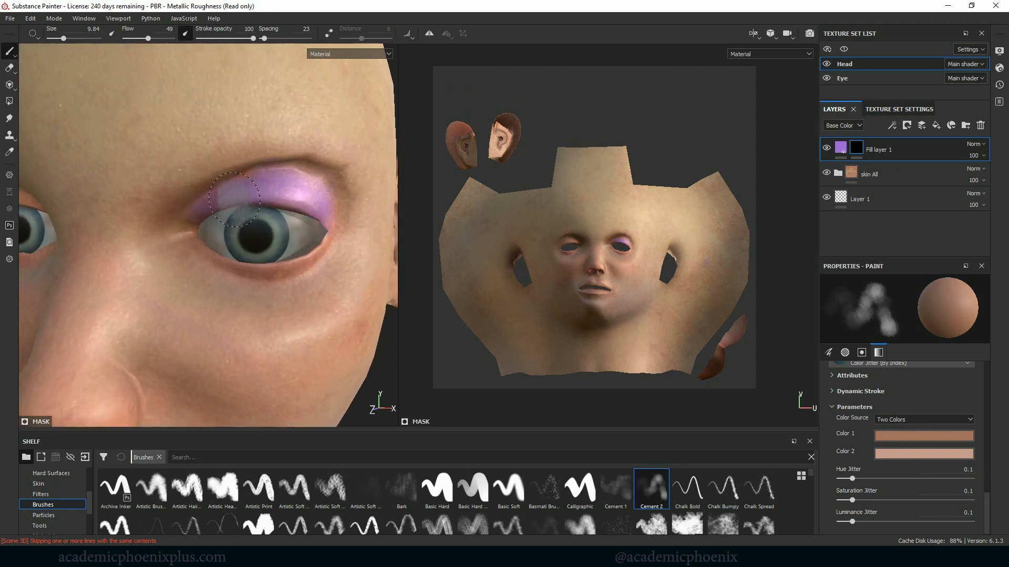
Paint matching purple eyeshadow over the upper lid of the character's right eye on the mask
{"action": "right_click_drag", "start_coordinate": [284, 247], "coordinate": [200, 291], "text": "alt"}
{"action": "middle_click_drag", "start_coordinate": [200, 291], "coordinate": [233, 278], "text": "alt"}
{"action": "left_click_drag", "start_coordinate": [233, 278], "coordinate": [266, 277], "text": "alt"}
{"action": "middle_click_drag", "start_coordinate": [265, 278], "coordinate": [418, 268], "text": "alt"}
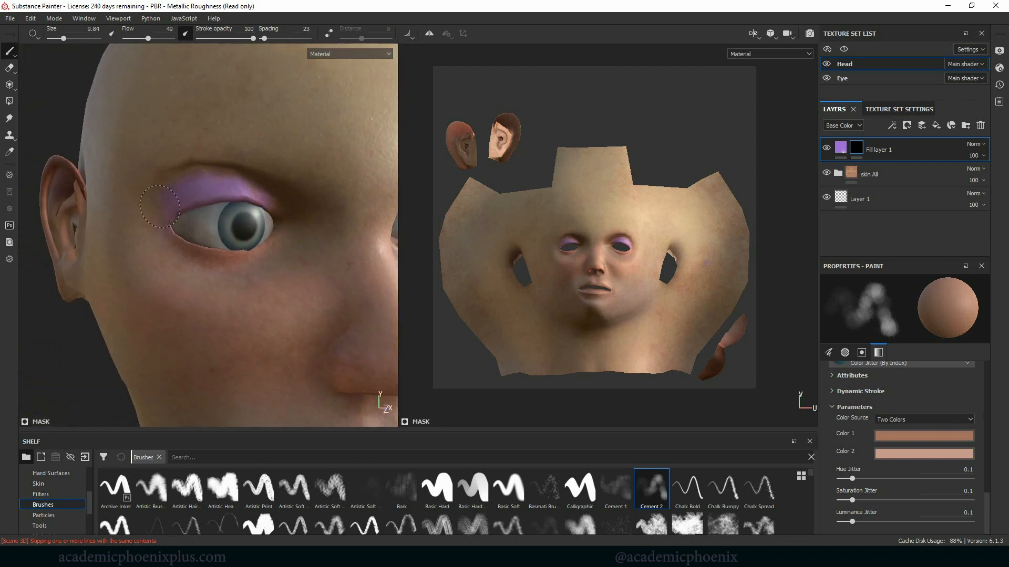
{"action": "right_click_drag", "start_coordinate": [220, 183], "coordinate": [315, 216], "text": "alt"}
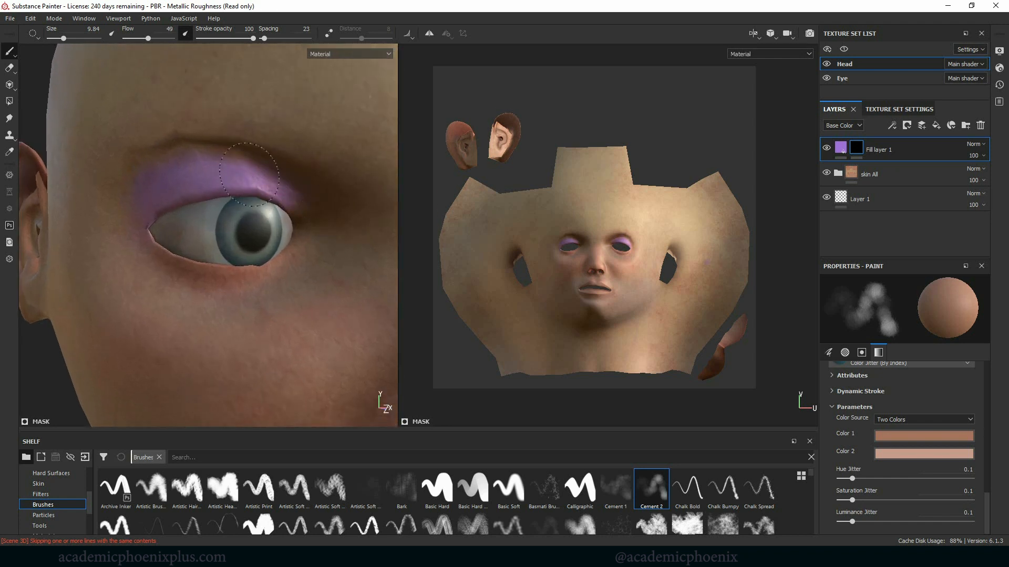
Set the purple fill layer's opacity to 52 and check the eyeshadow on both eyes
{"action": "right_click_drag", "start_coordinate": [250, 231], "coordinate": [174, 255], "text": "alt"}
{"action": "left_click_drag", "start_coordinate": [174, 255], "coordinate": [117, 274], "text": "alt"}
{"action": "right_click_drag", "start_coordinate": [117, 275], "coordinate": [195, 293], "text": "alt"}
{"action": "left_click", "coordinate": [973, 156]}
{"action": "left_click_drag", "start_coordinate": [998, 174], "coordinate": [982, 179]}
{"action": "right_click_drag", "start_coordinate": [268, 276], "coordinate": [210, 294], "text": "alt"}
{"action": "left_click_drag", "start_coordinate": [210, 294], "coordinate": [178, 284], "text": "alt"}
{"action": "right_click_drag", "start_coordinate": [178, 283], "coordinate": [386, 252], "text": "alt"}
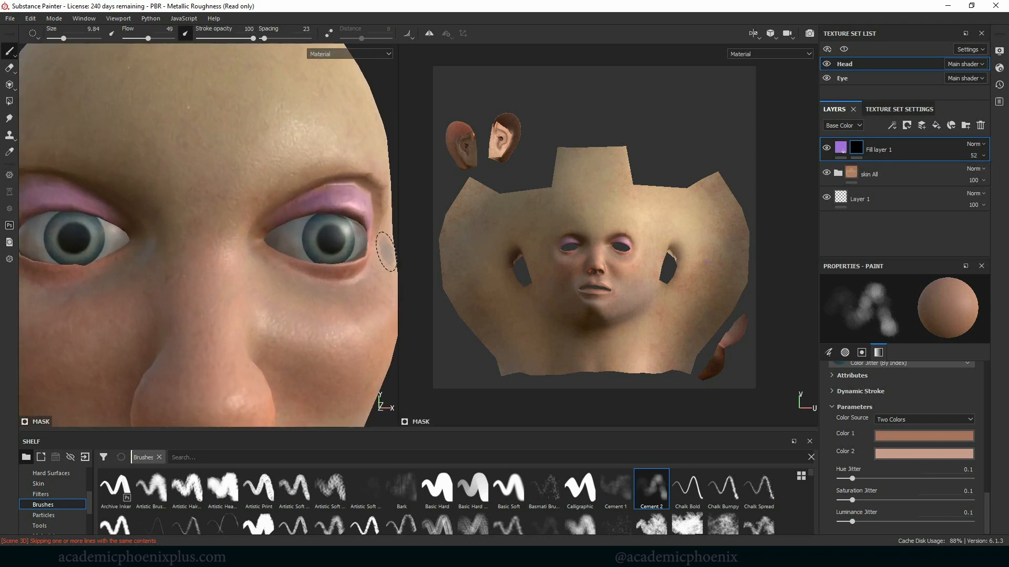
{"action": "left_click_drag", "start_coordinate": [288, 259], "coordinate": [242, 270], "text": "alt"}
{"action": "right_click_drag", "start_coordinate": [241, 271], "coordinate": [338, 281], "text": "alt"}
{"action": "scroll", "coordinate": [331, 297], "scroll_direction": "up", "scroll_amount": 4}
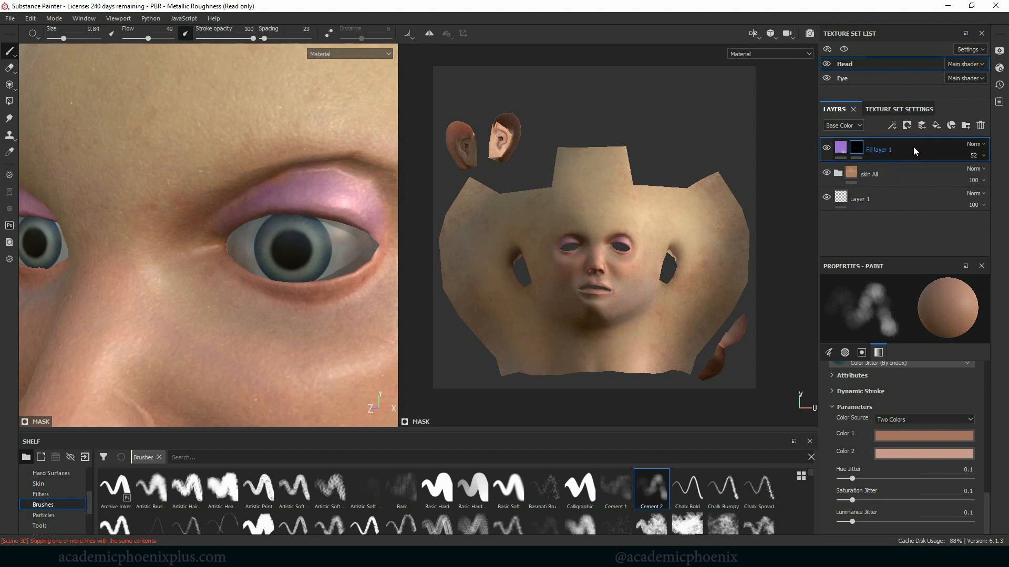
Add a second fill layer above the eyeshadow layer with only its color channel enabled
{"action": "left_click", "coordinate": [937, 126]}
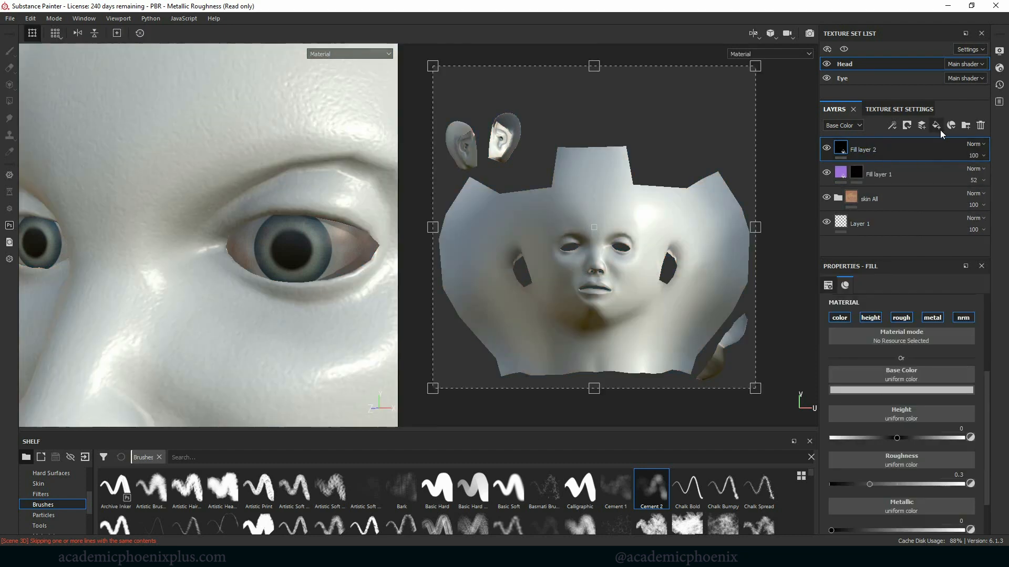
{"action": "left_click", "coordinate": [870, 318]}
{"action": "left_click", "coordinate": [901, 317]}
{"action": "left_click", "coordinate": [933, 318]}
{"action": "left_click", "coordinate": [963, 317]}
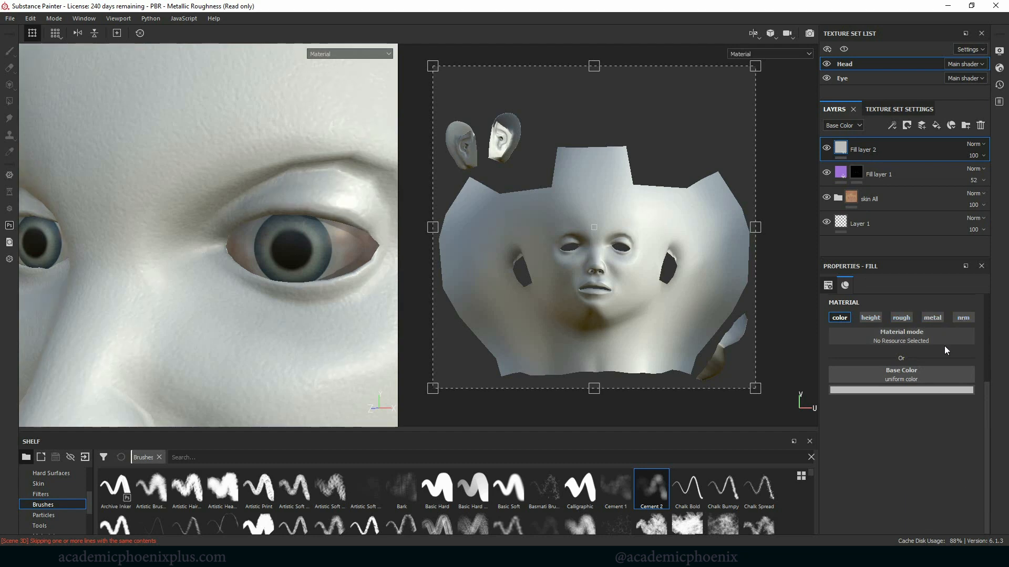
Set the second fill layer's base color to dark brown (0.067, 0.019, 0.000) and add a black mask to it
{"action": "left_click", "coordinate": [906, 389]}
{"action": "left_click_drag", "start_coordinate": [891, 449], "coordinate": [865, 490]}
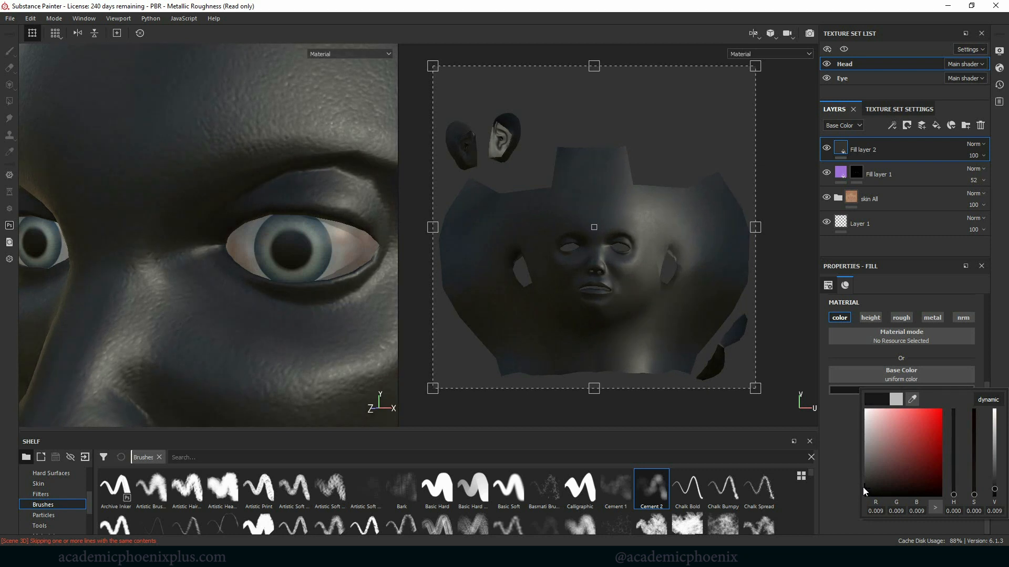
{"action": "left_click_drag", "start_coordinate": [977, 474], "coordinate": [995, 457]}
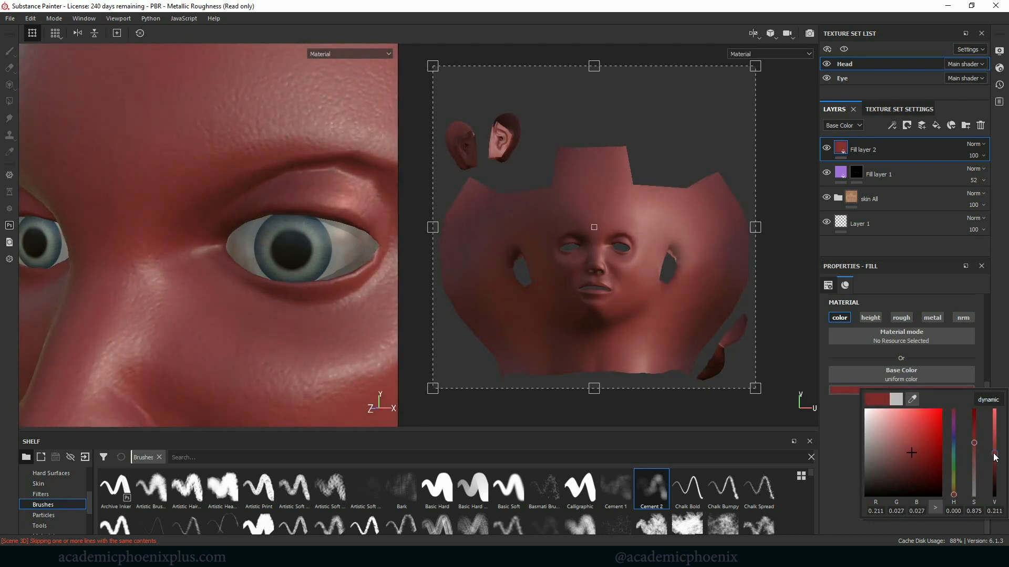
{"action": "left_click_drag", "start_coordinate": [916, 458], "coordinate": [938, 463]}
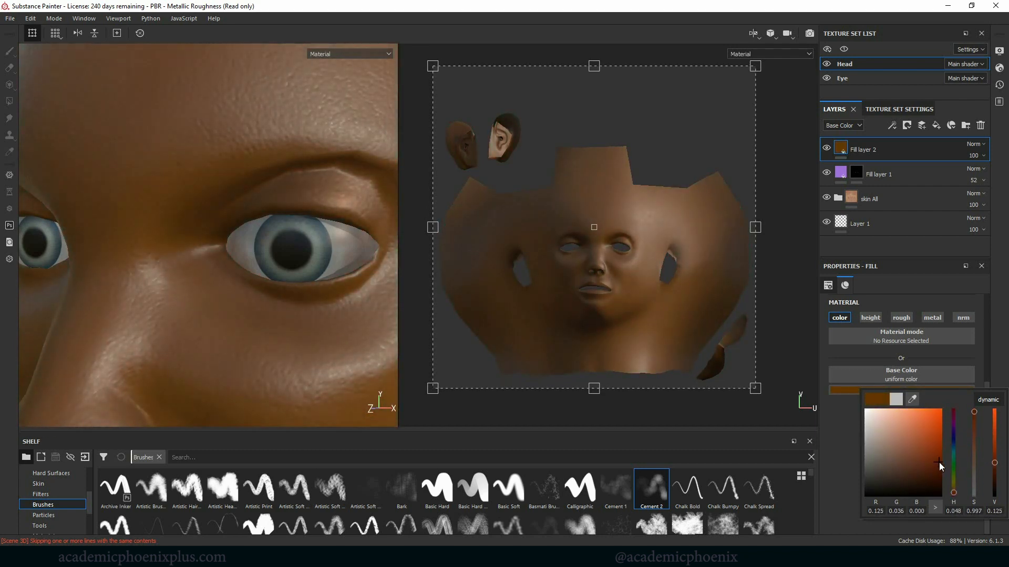
{"action": "left_click_drag", "start_coordinate": [994, 466], "coordinate": [996, 479]}
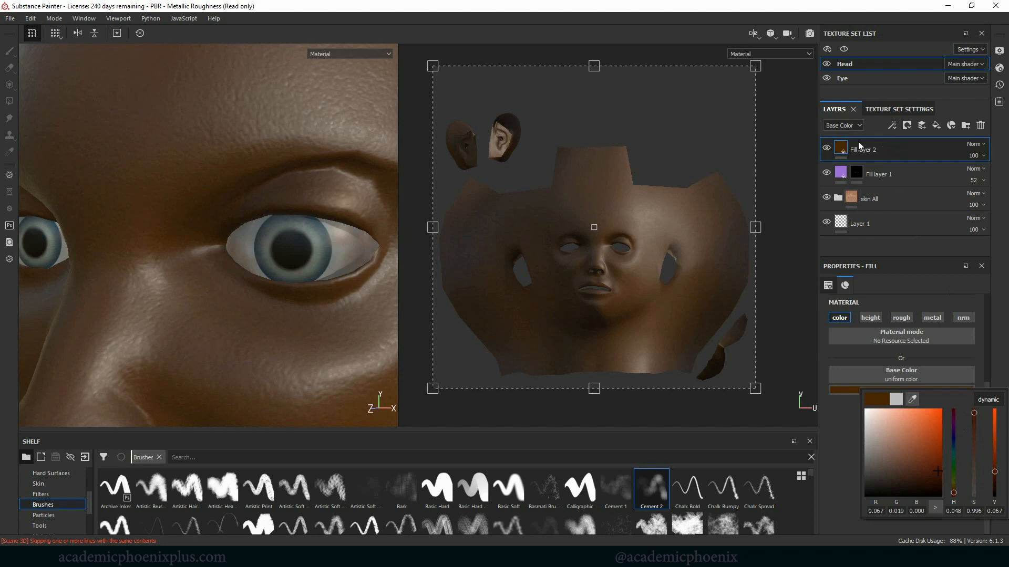
{"action": "right_click", "coordinate": [840, 146]}
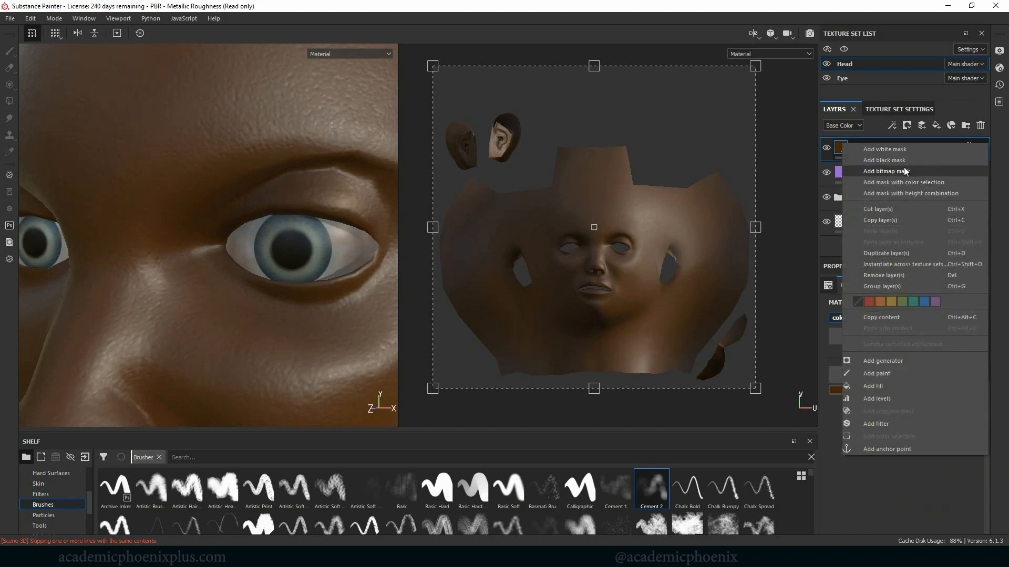
{"action": "left_click", "coordinate": [918, 161]}
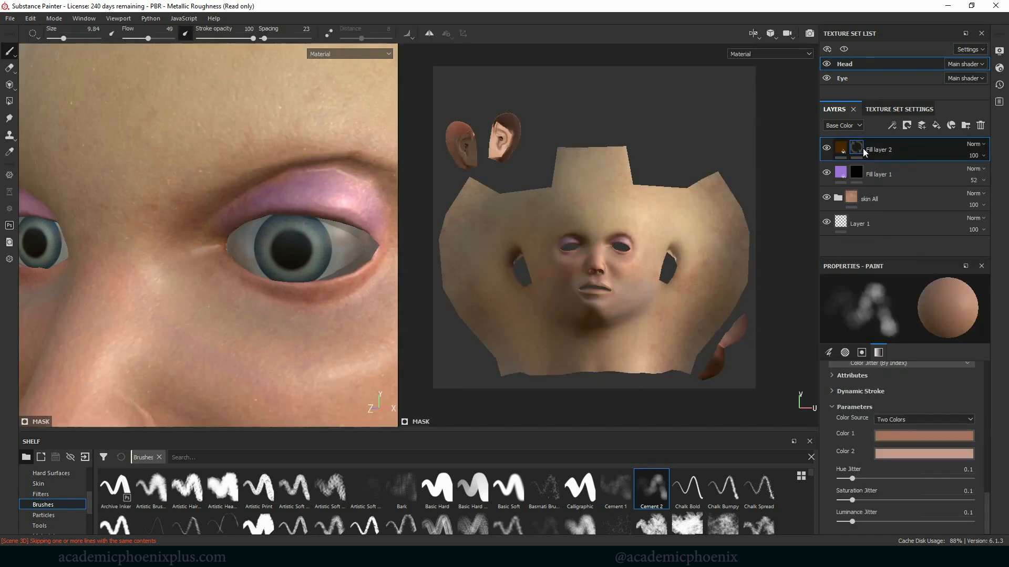
Use the Basic Soft brush at size 2.44 to paint eyeliner on the mask along the upper lash line of the character's left eye
{"action": "scroll", "coordinate": [309, 246], "scroll_direction": "up", "scroll_amount": 5}
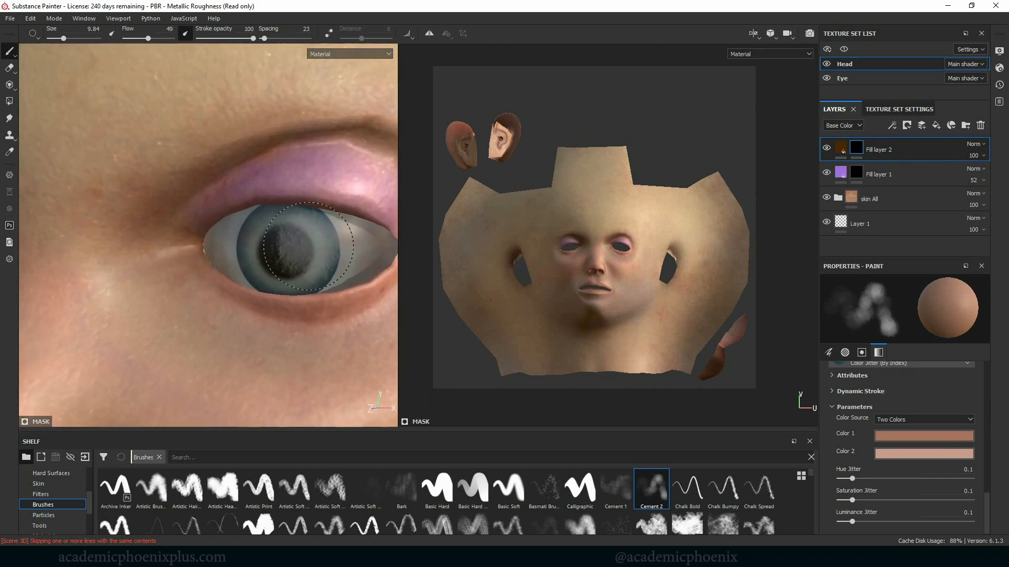
{"action": "mouse_move", "coordinate": [308, 246]}
{"action": "left_mouse_down", "text": "alt"}
{"action": "mouse_move", "coordinate": [270, 257]}
{"action": "mouse_move", "coordinate": [267, 244]}
{"action": "left_mouse_up", "text": "alt"}
{"action": "key", "text": "bracketleft"}
{"action": "key", "text": "bracketleft"}
{"action": "key", "text": "bracketleft"}
{"action": "key", "text": "bracketleft"}
{"action": "key", "text": "bracketleft"}
{"action": "key", "text": "bracketleft"}
{"action": "key", "text": "bracketleft"}
{"action": "key", "text": "bracketleft"}
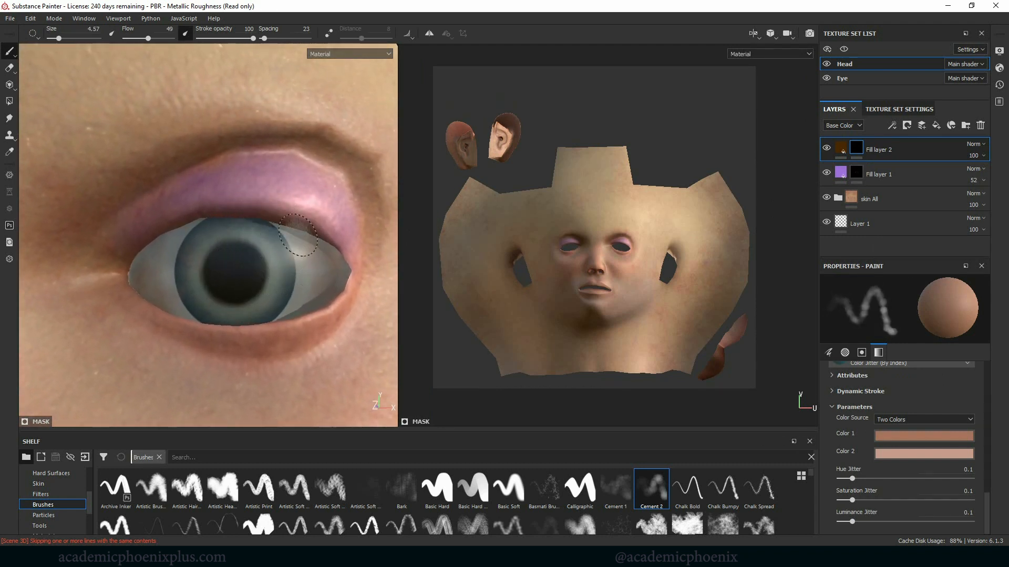
{"action": "left_click", "coordinate": [508, 488]}
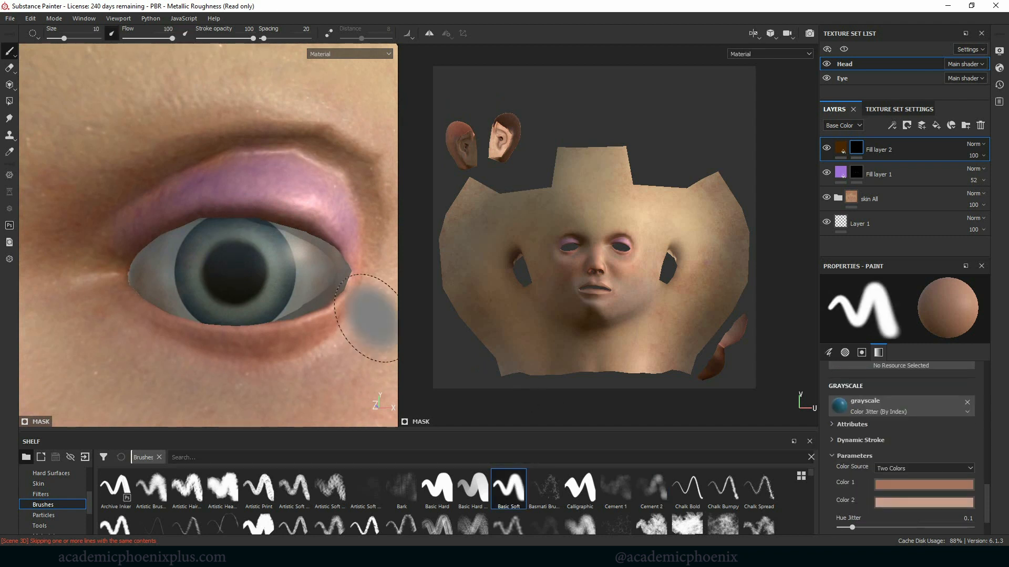
{"action": "key", "text": "bracketleft"}
{"action": "key", "text": "bracketleft"}
{"action": "key", "text": "bracketleft"}
{"action": "key", "text": "bracketleft"}
{"action": "key", "text": "bracketleft"}
{"action": "key", "text": "bracketleft"}
{"action": "key", "text": "bracketleft"}
{"action": "key", "text": "bracketleft"}
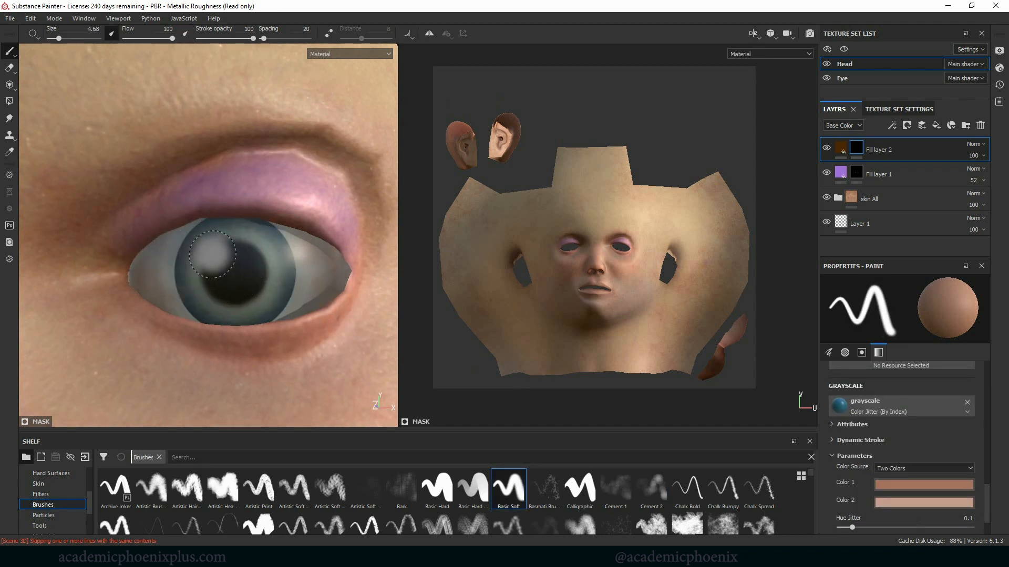
{"action": "key", "text": "bracketleft"}
{"action": "key", "text": "bracketleft"}
{"action": "key", "text": "bracketleft"}
{"action": "key", "text": "bracketleft"}
{"action": "key", "text": "bracketleft"}
{"action": "key", "text": "bracketleft"}
{"action": "key", "text": "bracketleft"}
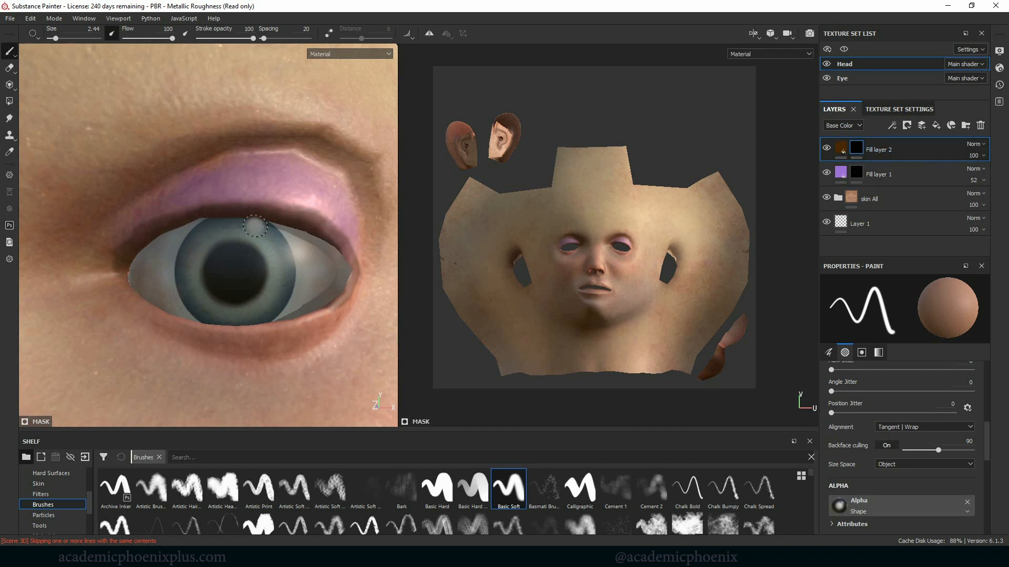
Paint a winged eyeliner stroke from the outer corner of the character's left eye toward the temple
{"action": "scroll", "coordinate": [320, 243], "scroll_direction": "down", "scroll_amount": 5}
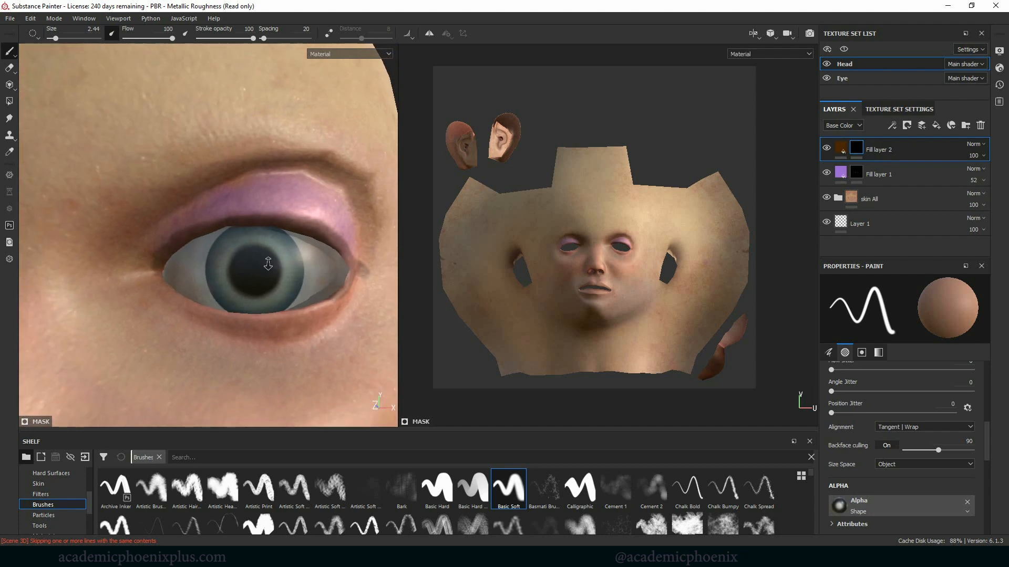
{"action": "right_click_drag", "start_coordinate": [283, 266], "coordinate": [359, 282], "text": "alt"}
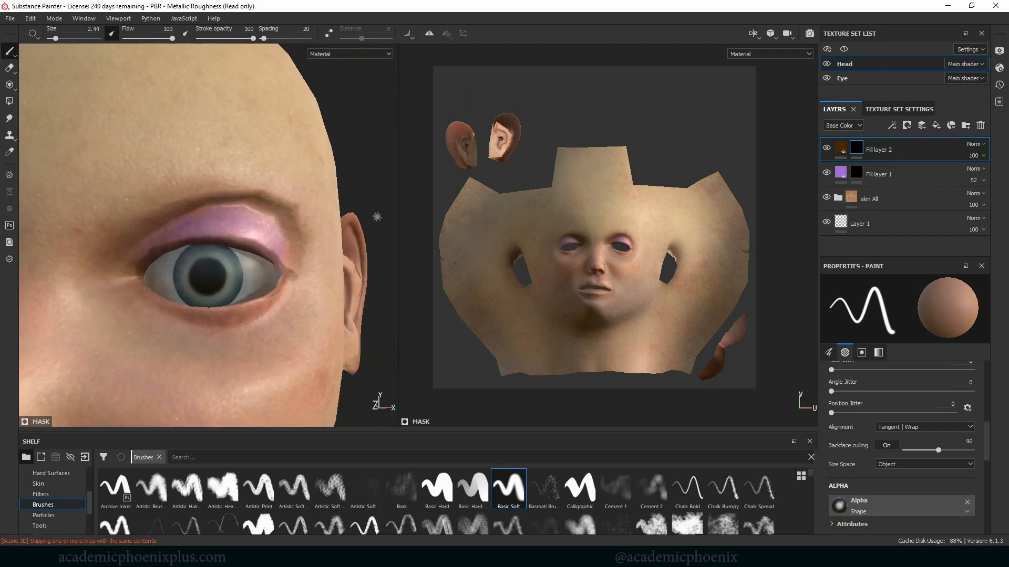
{"action": "left_click_drag", "start_coordinate": [400, 183], "coordinate": [368, 196], "text": "alt"}
{"action": "left_click_drag", "start_coordinate": [464, 232], "coordinate": [501, 284], "text": "alt"}
{"action": "scroll", "coordinate": [359, 274], "scroll_direction": "up", "scroll_amount": 3}
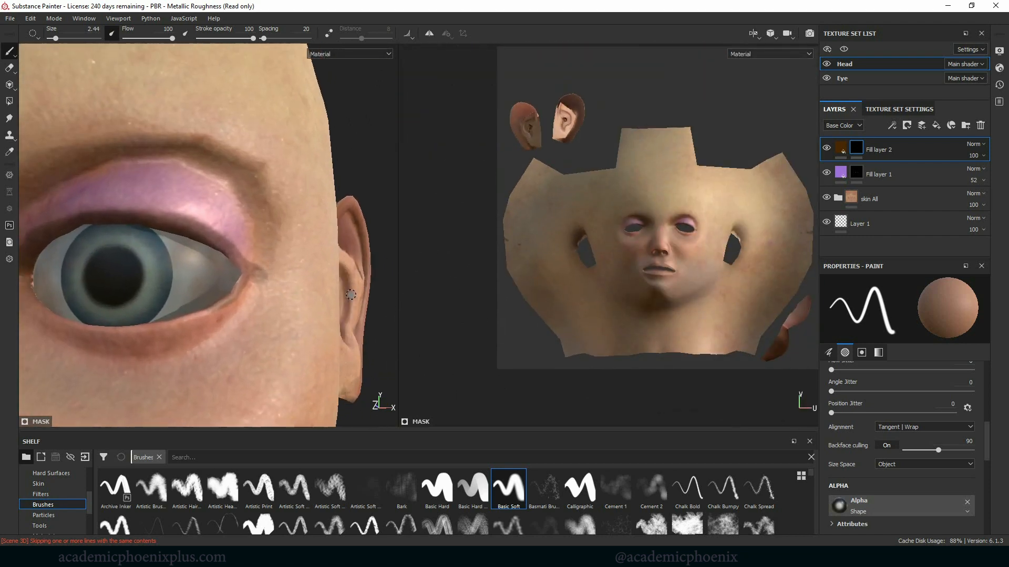
{"action": "mouse_move", "coordinate": [249, 266]}
{"action": "left_mouse_down"}
{"action": "mouse_move", "coordinate": [239, 262]}
{"action": "mouse_move", "coordinate": [305, 233]}
{"action": "left_mouse_up"}
{"action": "scroll", "coordinate": [306, 259], "scroll_direction": "down", "scroll_amount": 3}
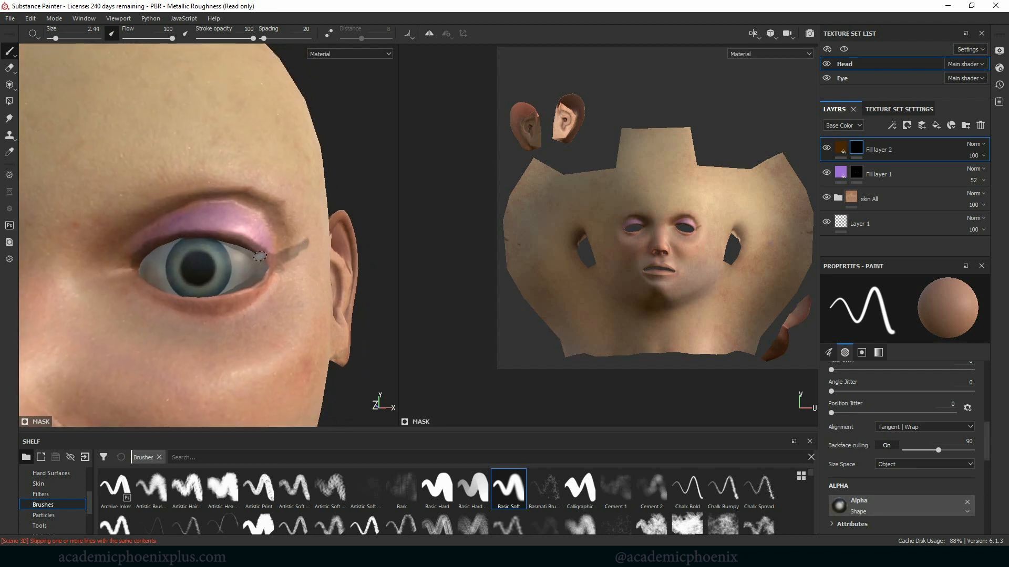
{"action": "left_click_drag", "start_coordinate": [271, 254], "coordinate": [253, 246]}
Remove the color jitter resource from the brush's grayscale channel and set its uniform grayscale value to 1
{"action": "mouse_move", "coordinate": [986, 452]}
{"action": "left_mouse_down"}
{"action": "mouse_move", "coordinate": [986, 523]}
{"action": "mouse_move", "coordinate": [987, 498]}
{"action": "left_mouse_up"}
{"action": "left_click", "coordinate": [968, 494]}
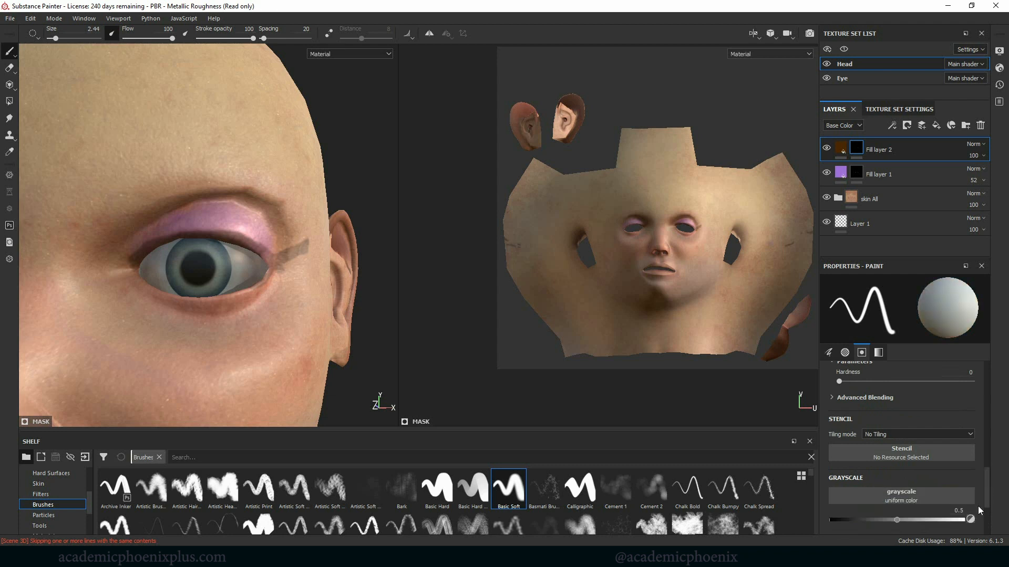
{"action": "left_click_drag", "start_coordinate": [900, 523], "coordinate": [961, 521]}
Trim the eyeliner wing to a thin taper with black and darken the upper lash line with white on the mask
{"action": "left_click_drag", "start_coordinate": [312, 253], "coordinate": [288, 264]}
{"action": "key", "text": "ctrl+z"}
{"action": "key", "text": "x"}
{"action": "key", "text": "x"}
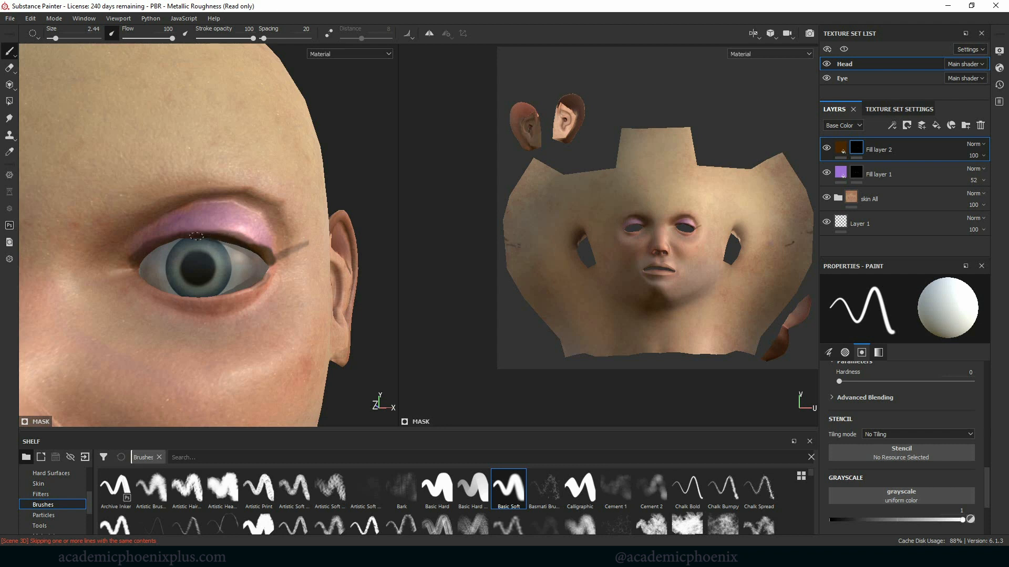
{"action": "left_click_drag", "start_coordinate": [232, 238], "coordinate": [262, 249]}
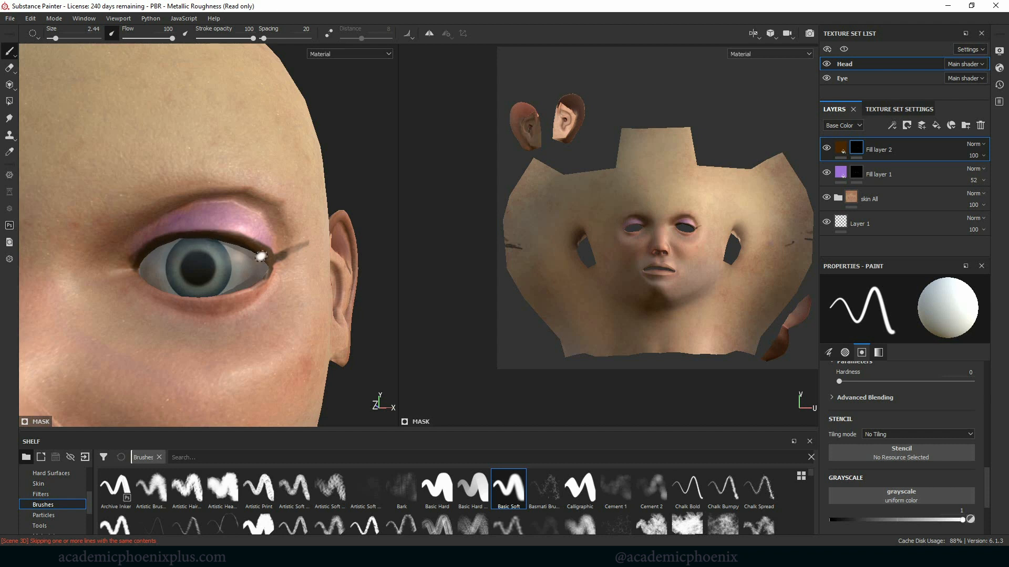
{"action": "key", "text": "x"}
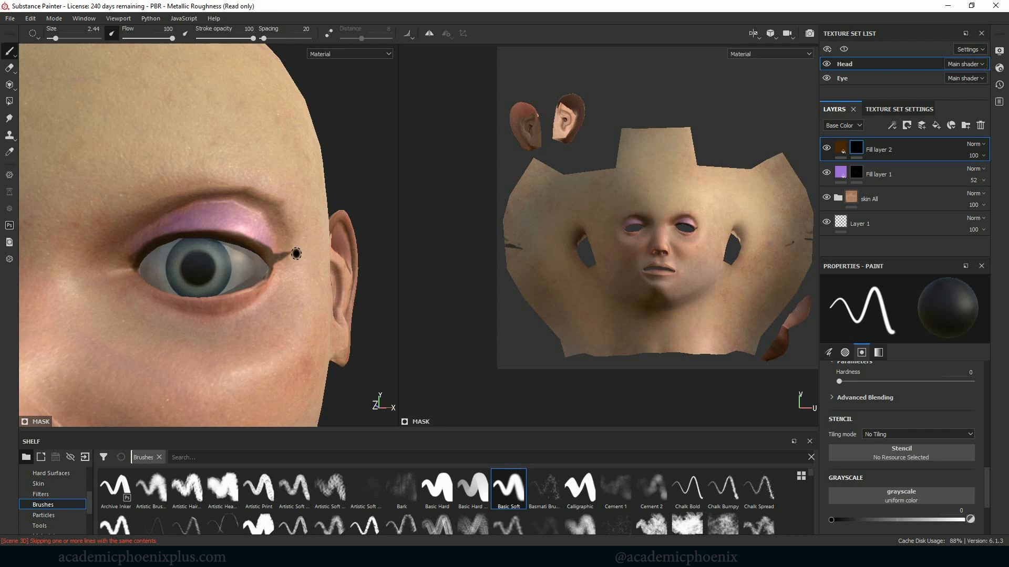
Paint eyeliner on the mask along the lower lash line of the character's left eye, from outer to inner corner
{"action": "scroll", "coordinate": [297, 254], "scroll_direction": "down", "scroll_amount": 5}
{"action": "left_click_drag", "start_coordinate": [151, 212], "coordinate": [368, 265], "text": "alt"}
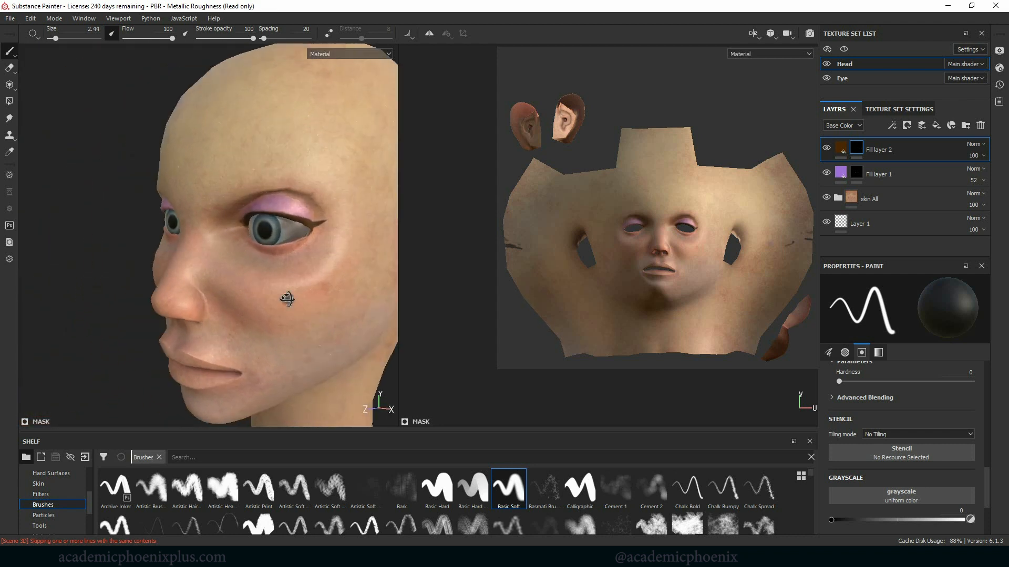
{"action": "scroll", "coordinate": [295, 292], "scroll_direction": "up", "scroll_amount": 6}
{"action": "middle_click_drag", "start_coordinate": [313, 306], "coordinate": [328, 268], "text": "alt"}
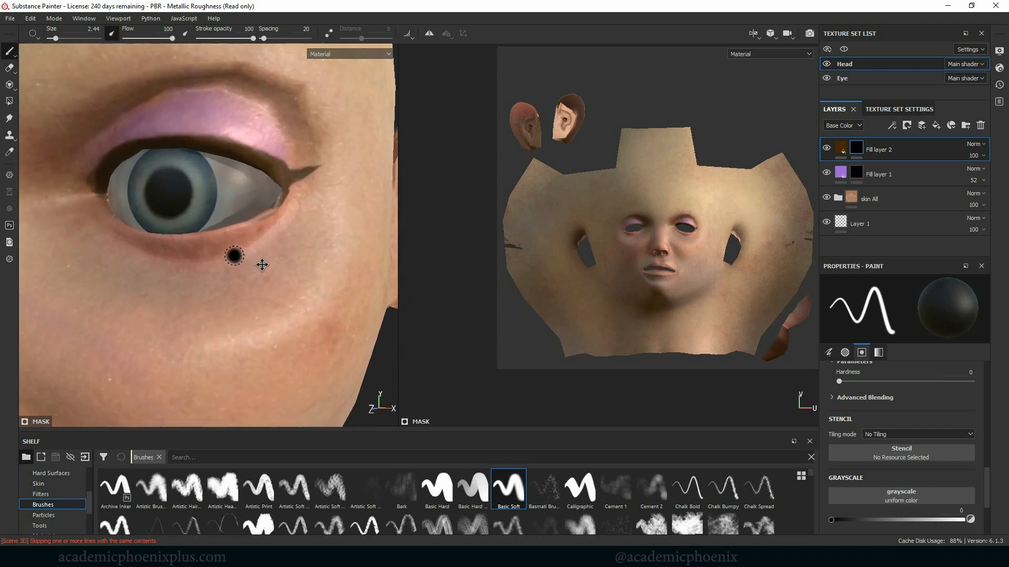
{"action": "middle_click_drag", "start_coordinate": [262, 264], "coordinate": [304, 283], "text": "alt"}
{"action": "key", "text": "x"}
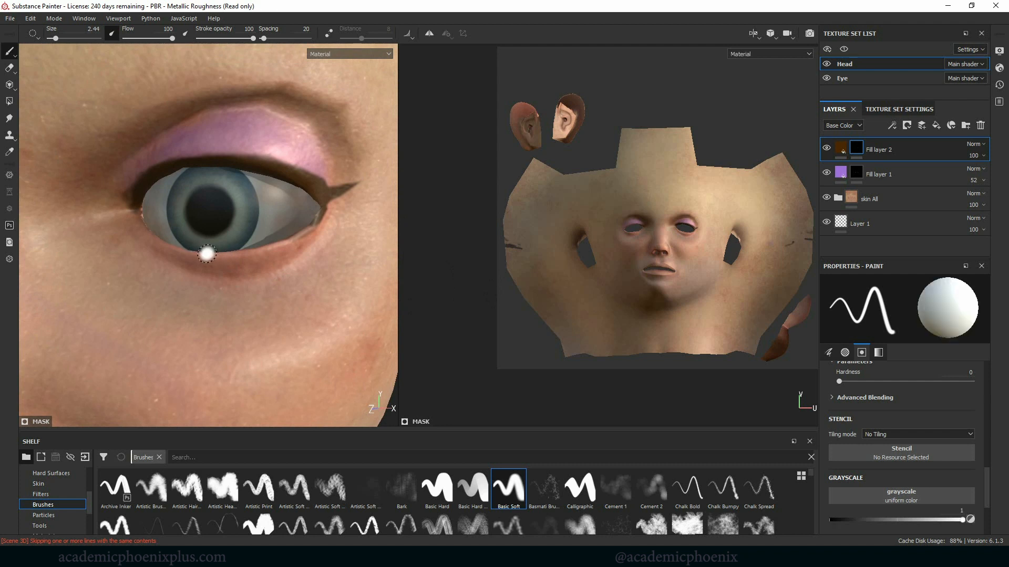
{"action": "mouse_move", "coordinate": [206, 254]}
{"action": "left_mouse_down"}
{"action": "mouse_move", "coordinate": [251, 251]}
{"action": "mouse_move", "coordinate": [326, 219]}
{"action": "left_mouse_up"}
{"action": "left_click_drag", "start_coordinate": [199, 251], "coordinate": [292, 236]}
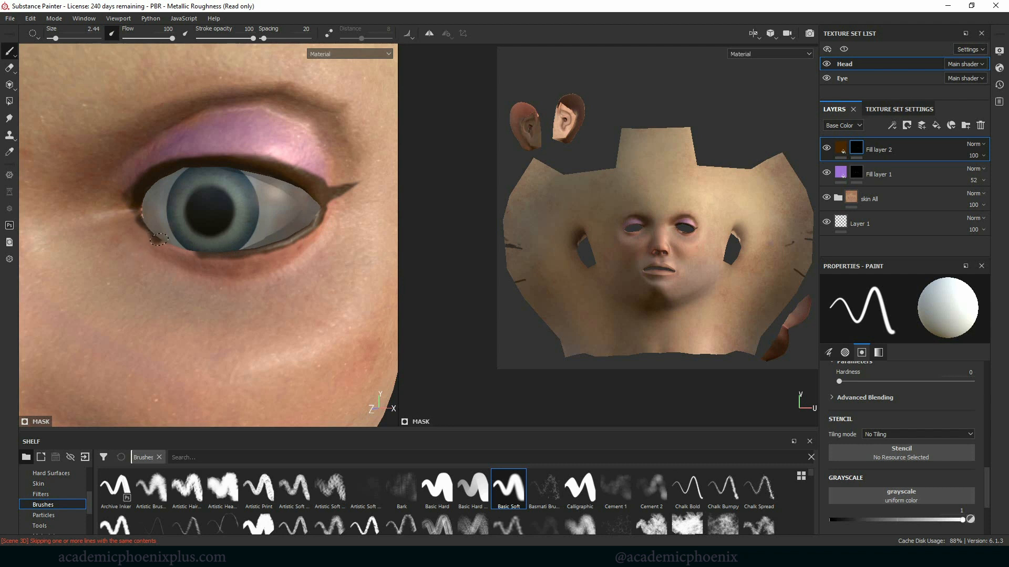
{"action": "left_click_drag", "start_coordinate": [185, 249], "coordinate": [158, 239]}
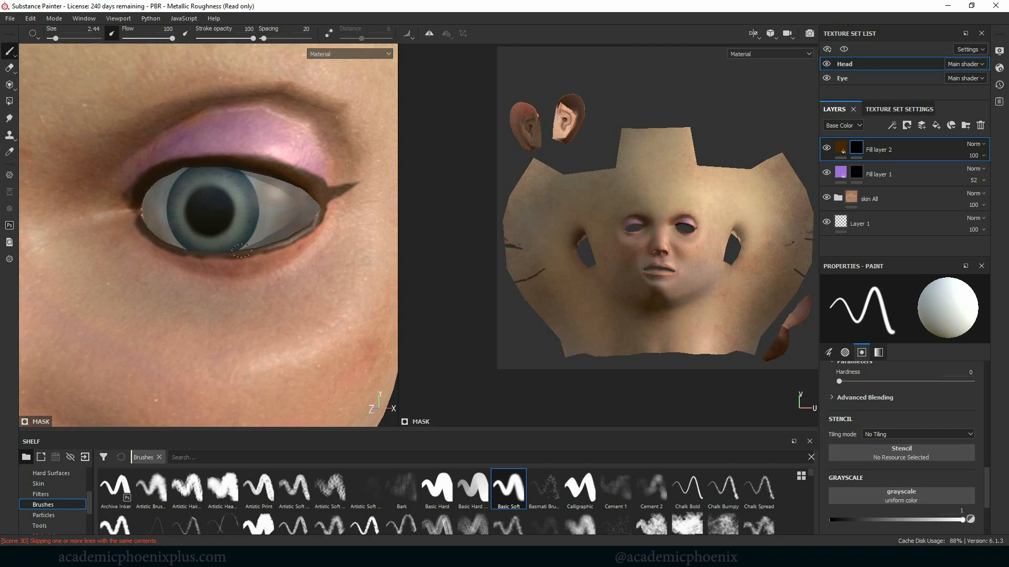
Thin the lower eyeliner by masking its lower edge with black and touching up gaps with white
{"action": "key", "text": "x"}
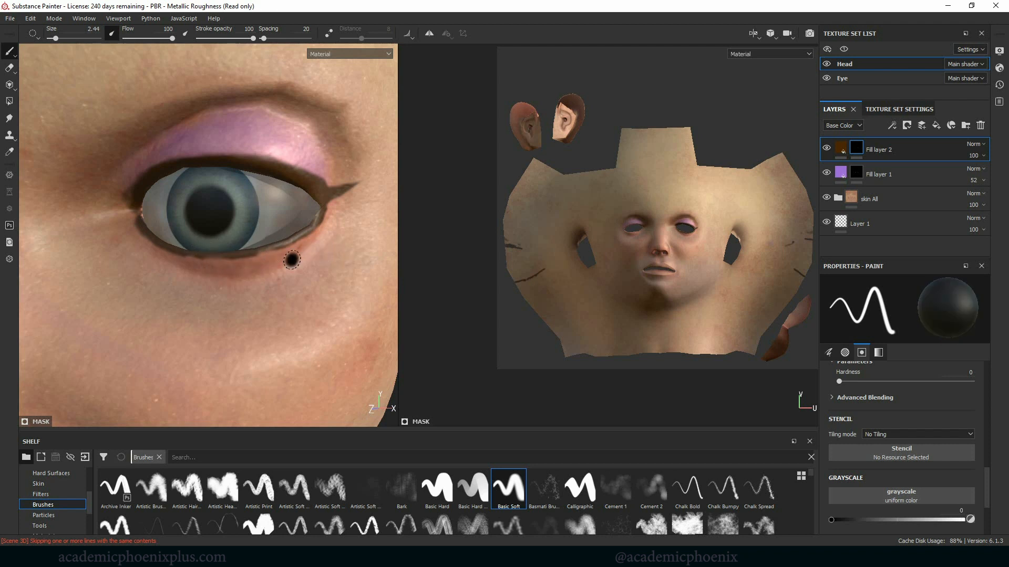
{"action": "key", "text": "x"}
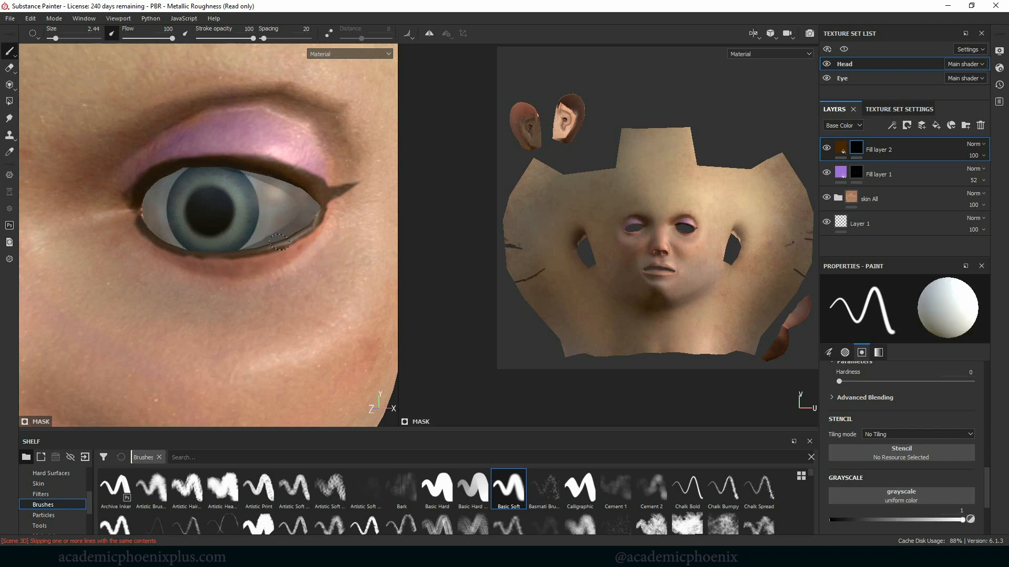
{"action": "key", "text": "x"}
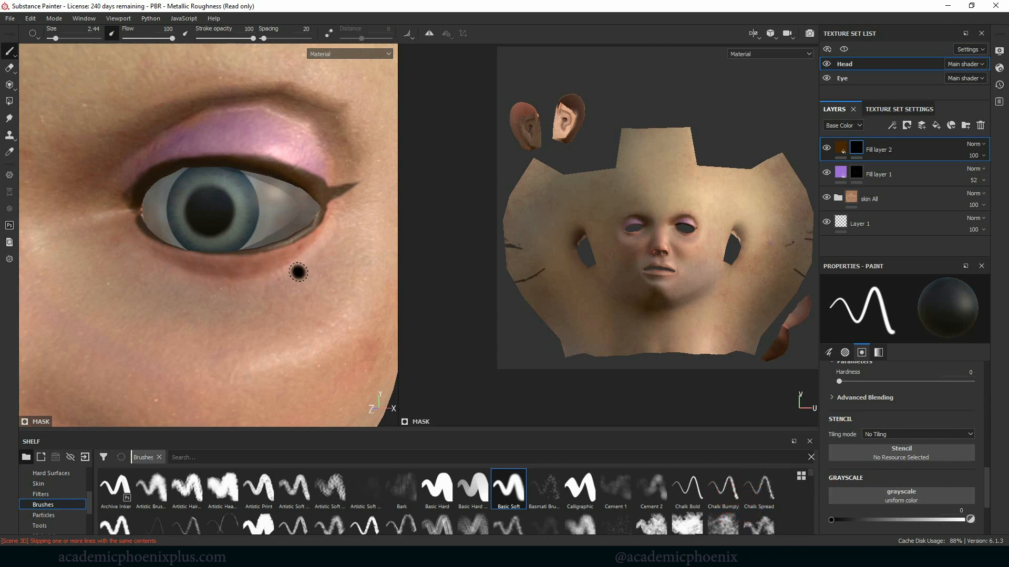
Examine the eyeliner on the whole face and close up around the character's left eye
{"action": "scroll", "coordinate": [330, 263], "scroll_direction": "down", "scroll_amount": 5}
{"action": "middle_click_drag", "start_coordinate": [73, 246], "coordinate": [90, 265], "text": "alt"}
{"action": "left_click_drag", "start_coordinate": [89, 265], "coordinate": [121, 300], "text": "alt"}
{"action": "middle_click_drag", "start_coordinate": [122, 300], "coordinate": [112, 306], "text": "alt"}
{"action": "right_click_drag", "start_coordinate": [307, 220], "coordinate": [283, 200], "text": "alt"}
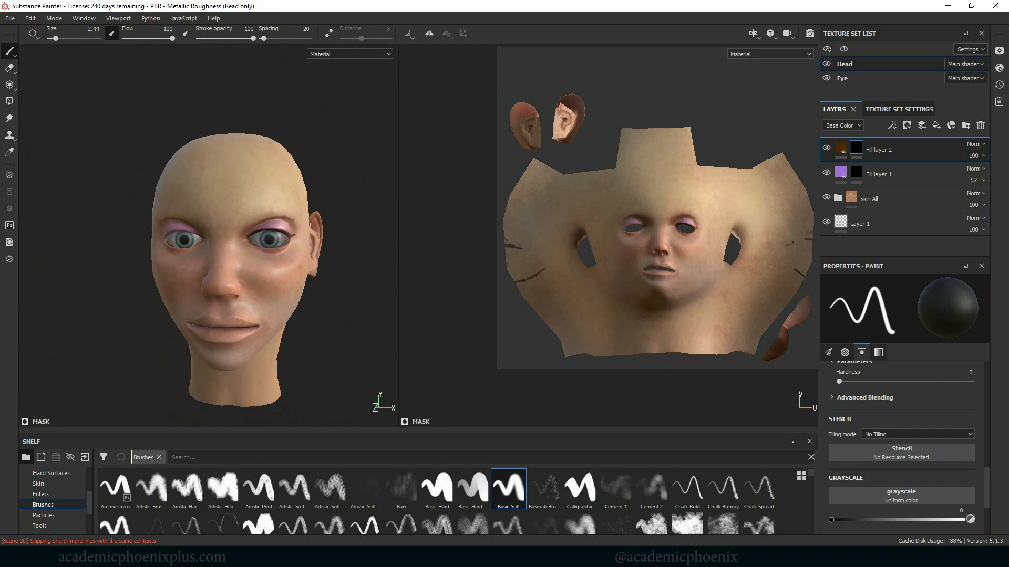
{"action": "middle_click_drag", "start_coordinate": [284, 200], "coordinate": [266, 201], "text": "alt"}
{"action": "mouse_move", "coordinate": [266, 201]}
{"action": "right_mouse_down", "text": "alt"}
{"action": "mouse_move", "coordinate": [292, 242]}
{"action": "mouse_move", "coordinate": [315, 252]}
{"action": "right_mouse_up", "text": "alt"}
{"action": "middle_click_drag", "start_coordinate": [316, 252], "coordinate": [209, 267], "text": "alt"}
{"action": "right_click_drag", "start_coordinate": [209, 266], "coordinate": [292, 254], "text": "alt"}
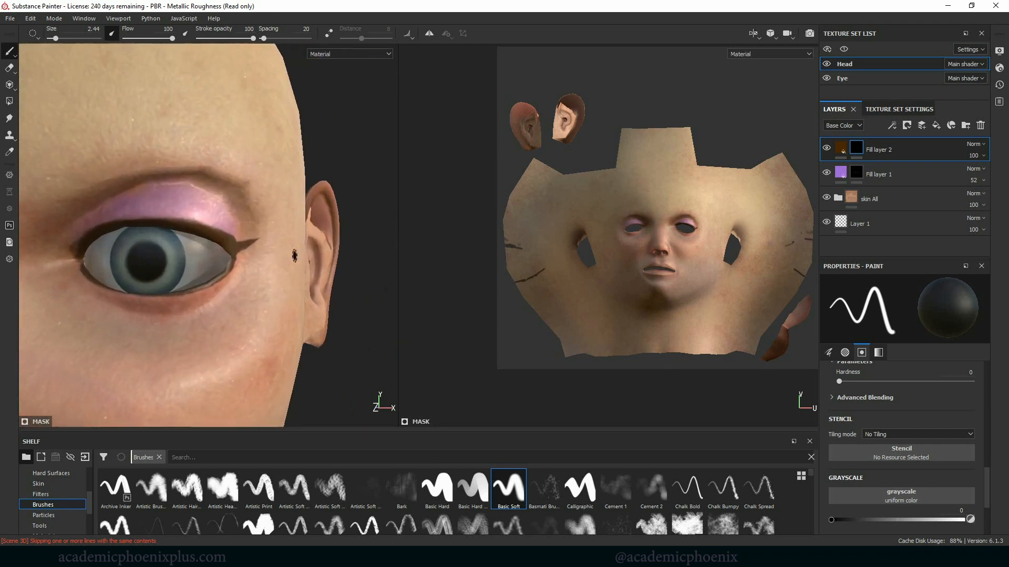
{"action": "middle_click_drag", "start_coordinate": [238, 196], "coordinate": [306, 214], "text": "alt"}
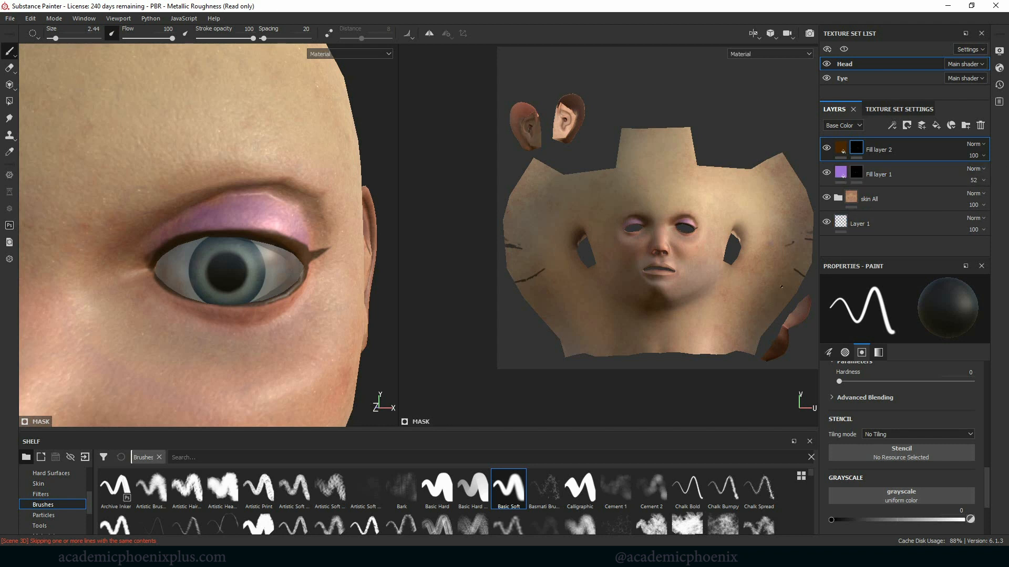
Erase the stray eyeliner marks on both outer sides of the UV map by painting black on the mask with brush size 18.96
{"action": "key", "text": "x"}
{"action": "key", "text": "bracketright"}
{"action": "key", "text": "bracketright"}
{"action": "key", "text": "bracketright"}
{"action": "key", "text": "bracketright"}
{"action": "key", "text": "bracketright"}
{"action": "key", "text": "bracketright"}
{"action": "key", "text": "bracketright"}
{"action": "key", "text": "bracketright"}
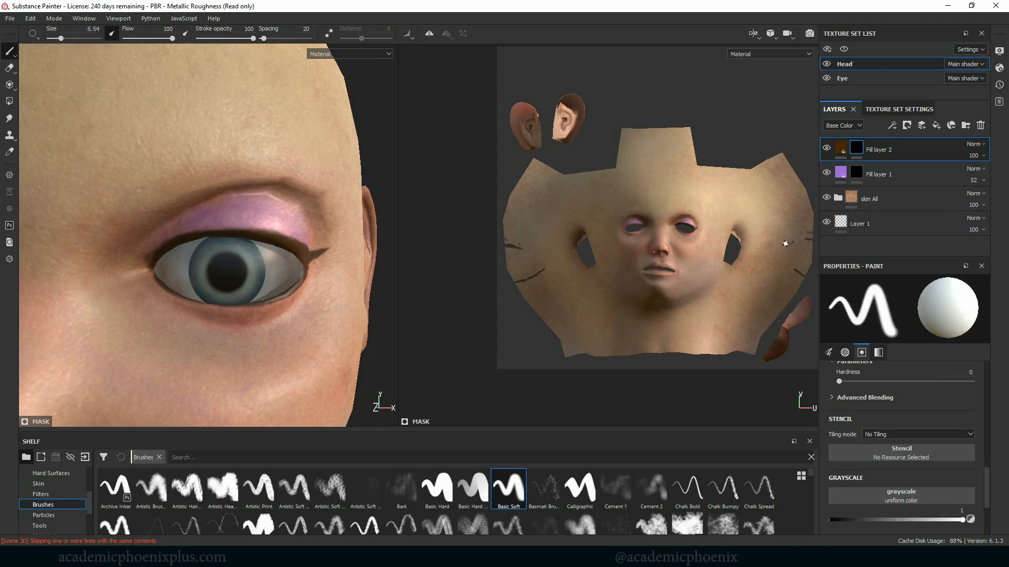
{"action": "left_click_drag", "start_coordinate": [791, 237], "coordinate": [788, 260]}
{"action": "key", "text": "x"}
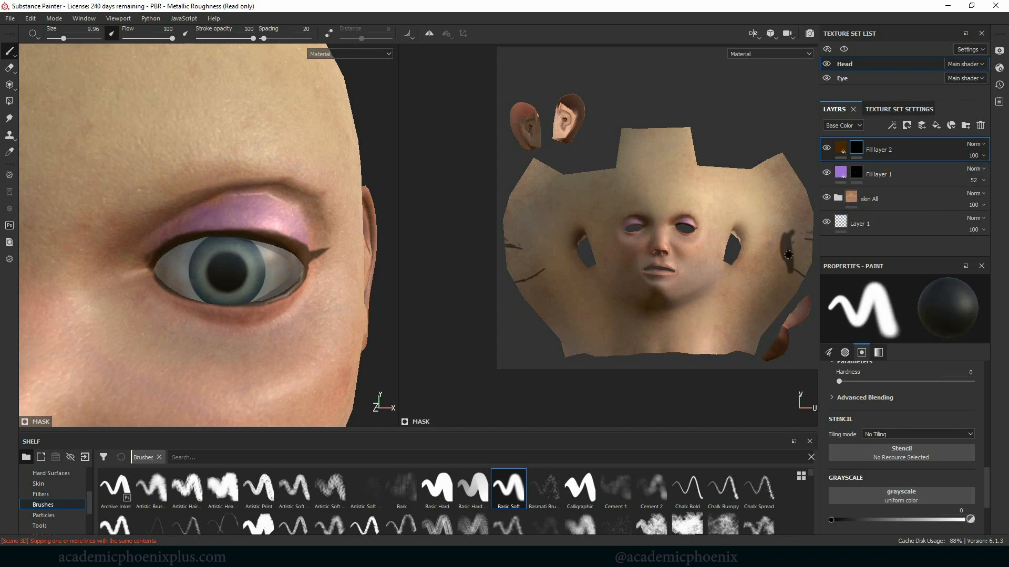
{"action": "key", "text": "bracketright"}
{"action": "key", "text": "bracketright"}
{"action": "key", "text": "bracketright"}
{"action": "key", "text": "bracketright"}
{"action": "key", "text": "bracketright"}
{"action": "key", "text": "bracketright"}
{"action": "key", "text": "bracketright"}
{"action": "key", "text": "bracketright"}
{"action": "key", "text": "bracketright"}
{"action": "left_click_drag", "start_coordinate": [788, 234], "coordinate": [787, 250]}
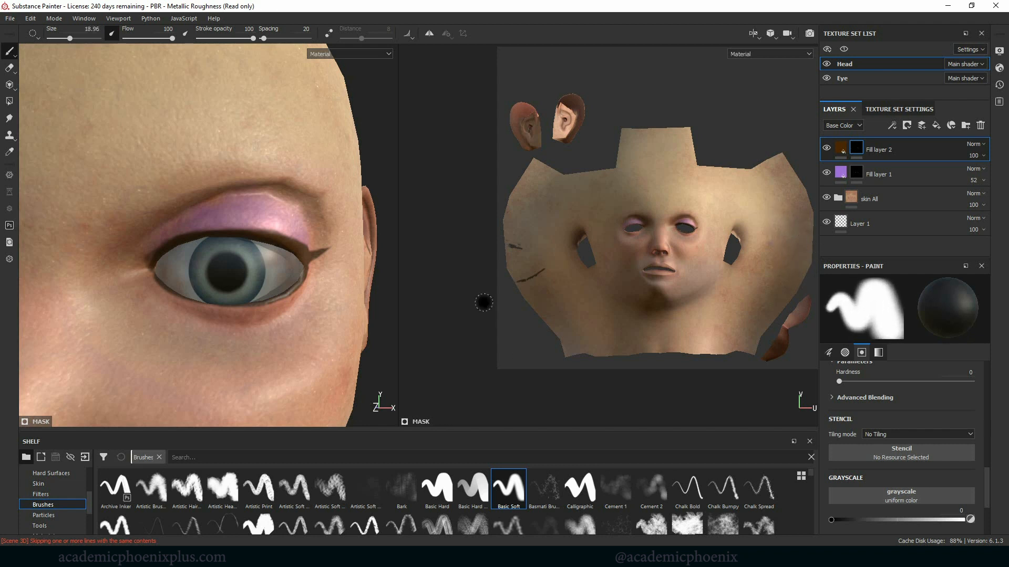
{"action": "left_click_drag", "start_coordinate": [516, 283], "coordinate": [551, 271]}
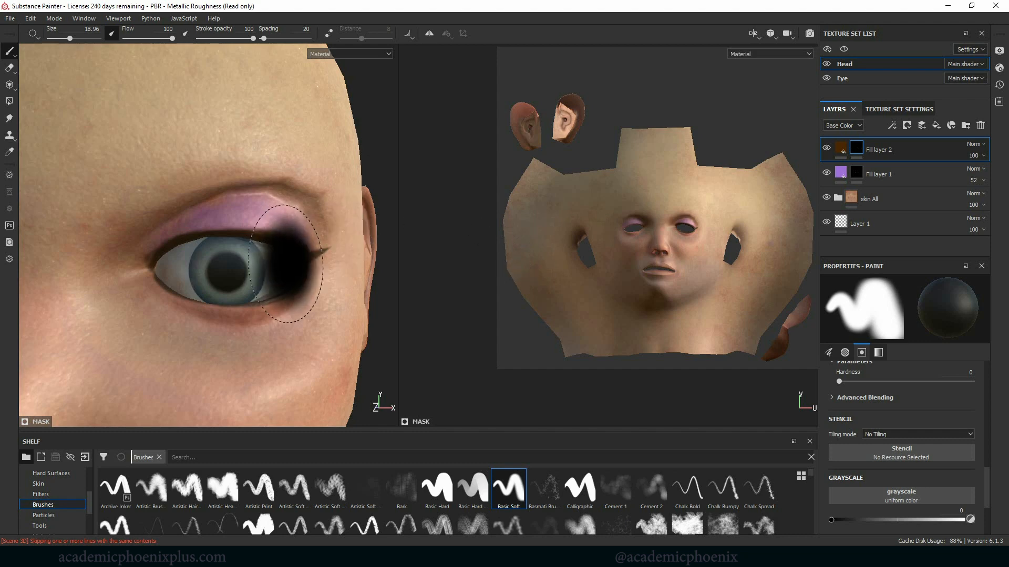
{"action": "right_click_drag", "start_coordinate": [289, 263], "coordinate": [36, 232], "text": "alt"}
{"action": "middle_click_drag", "start_coordinate": [265, 325], "coordinate": [230, 231], "text": "alt"}
{"action": "right_click_drag", "start_coordinate": [230, 232], "coordinate": [388, 274], "text": "alt"}
{"action": "middle_click_drag", "start_coordinate": [389, 274], "coordinate": [342, 297], "text": "alt"}
{"action": "right_click_drag", "start_coordinate": [342, 297], "coordinate": [361, 313], "text": "alt"}
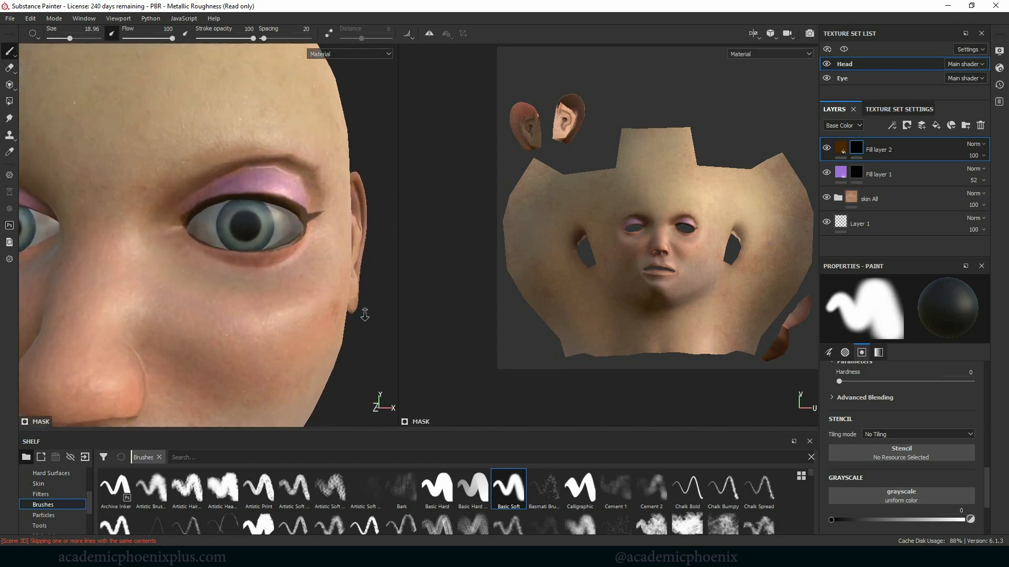
Add a fill layer above Fill layer 2 on the head, with only the color channel enabled
{"action": "middle_click_drag", "start_coordinate": [361, 313], "coordinate": [344, 339], "text": "alt"}
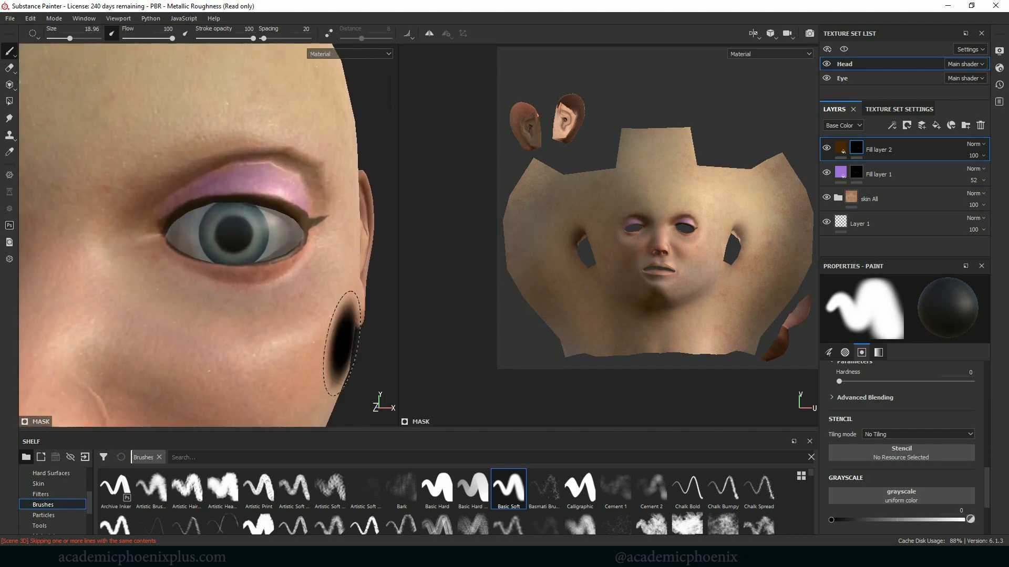
{"action": "left_click", "coordinate": [935, 126]}
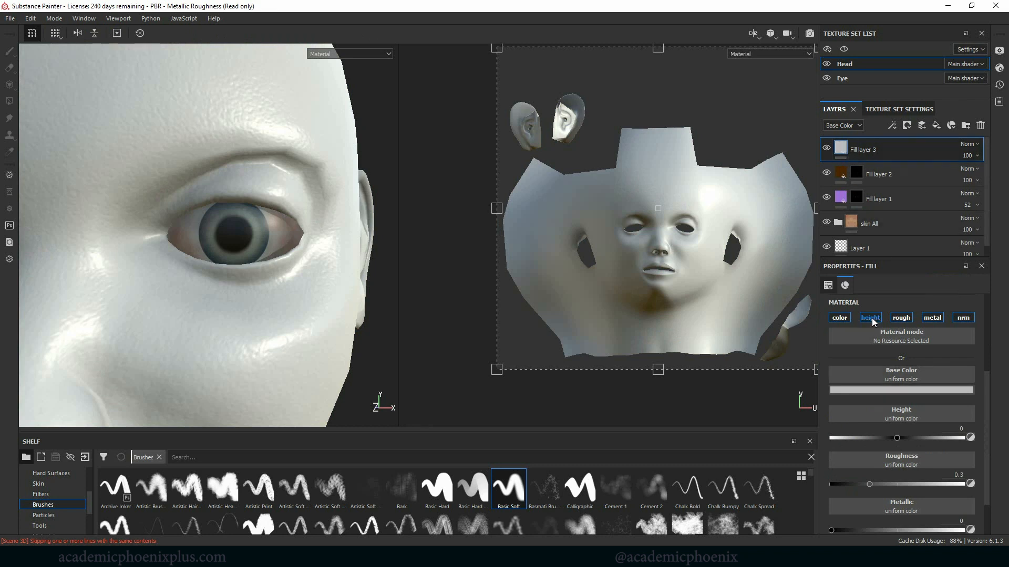
{"action": "left_click", "coordinate": [901, 318]}
{"action": "left_click", "coordinate": [932, 317]}
{"action": "left_click", "coordinate": [963, 318]}
{"action": "left_click", "coordinate": [871, 318]}
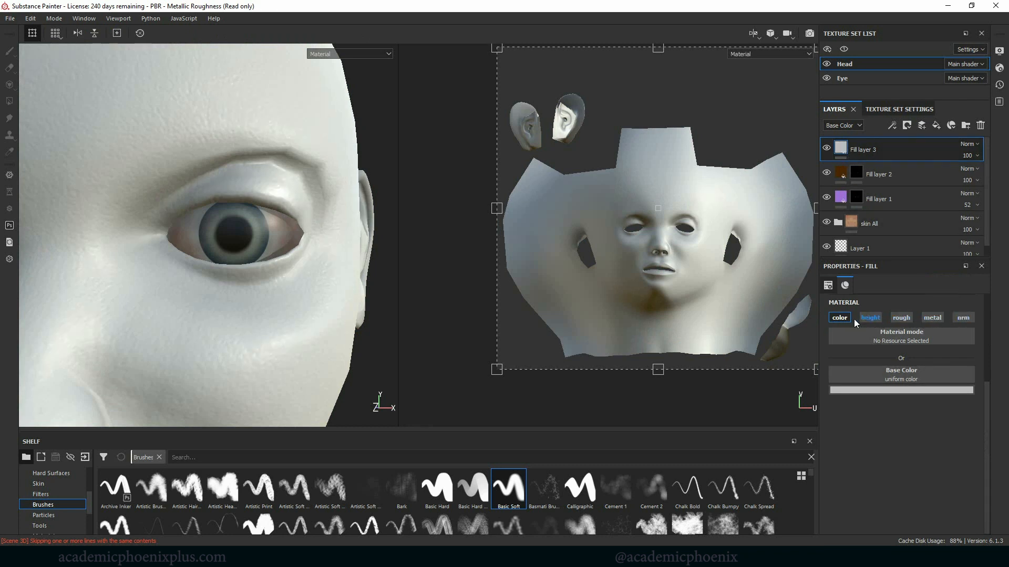
Set the new fill layer's base color to a dark, muted purple
{"action": "left_click", "coordinate": [865, 390]}
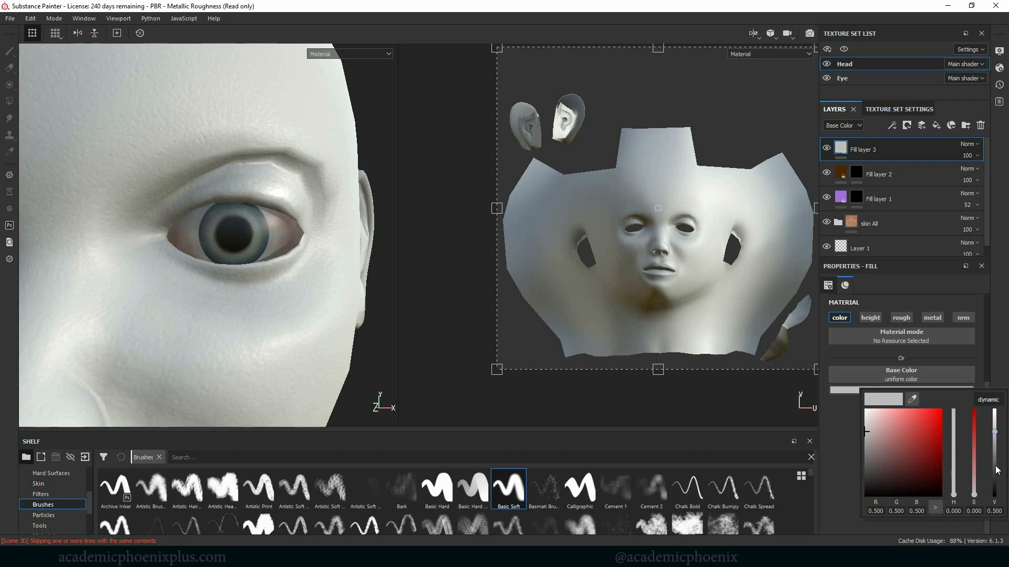
{"action": "left_click", "coordinate": [995, 467]}
{"action": "left_click_drag", "start_coordinate": [929, 455], "coordinate": [927, 441]}
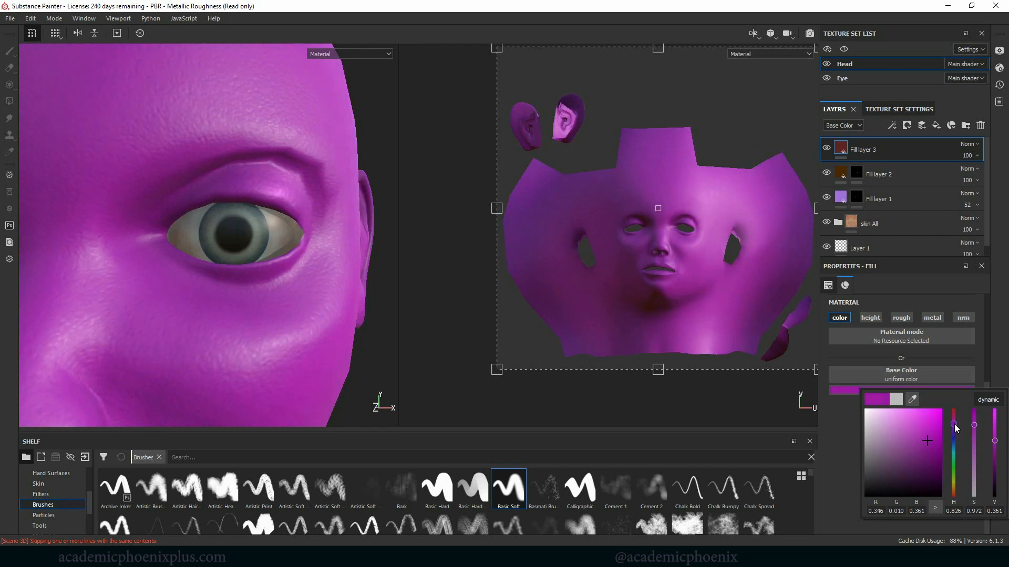
{"action": "left_click_drag", "start_coordinate": [933, 449], "coordinate": [904, 475]}
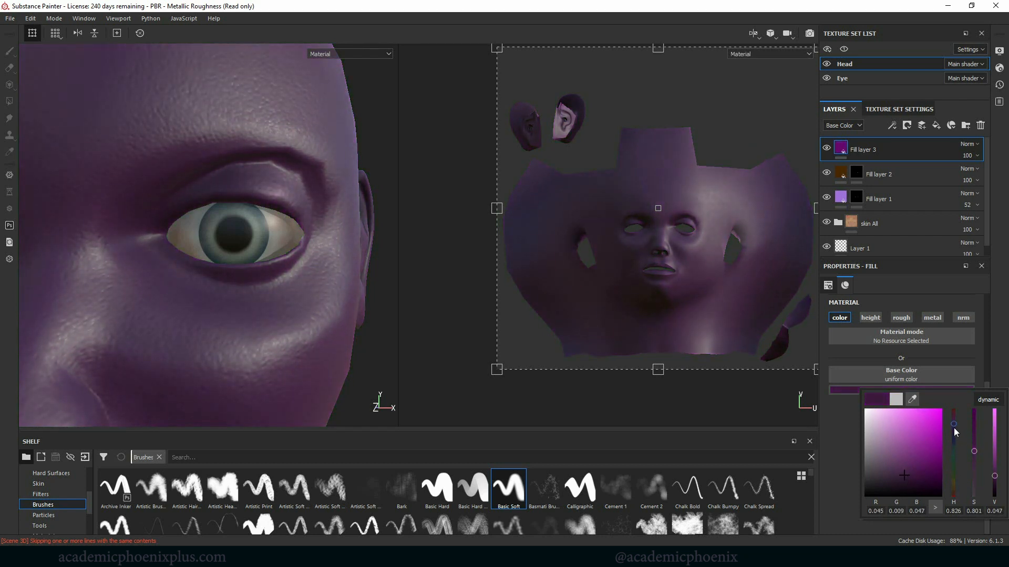
{"action": "left_click_drag", "start_coordinate": [954, 428], "coordinate": [969, 471]}
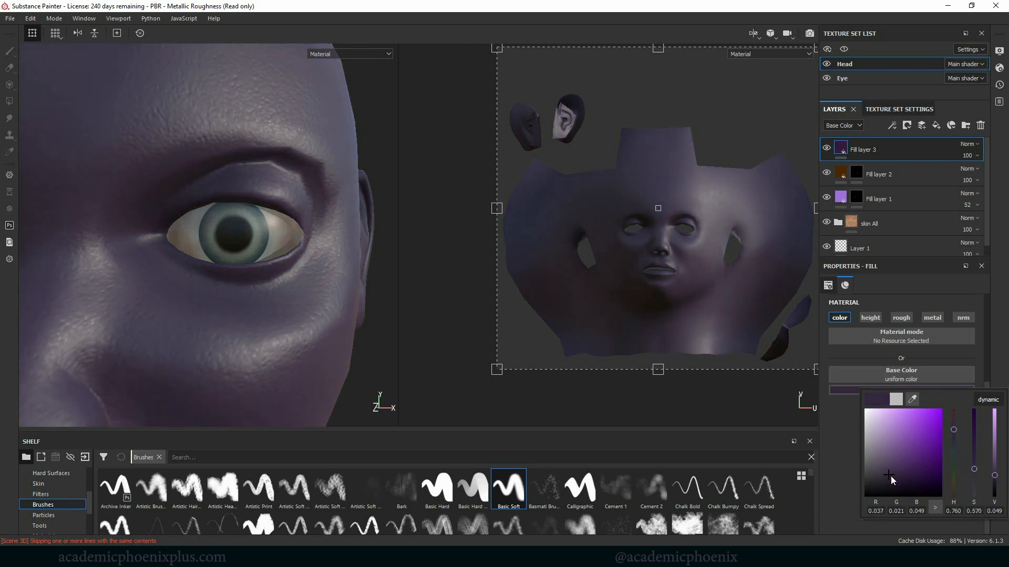
{"action": "left_click_drag", "start_coordinate": [891, 476], "coordinate": [889, 473]}
Add a black mask to the dark purple Fill layer 3
{"action": "left_click", "coordinate": [836, 149]}
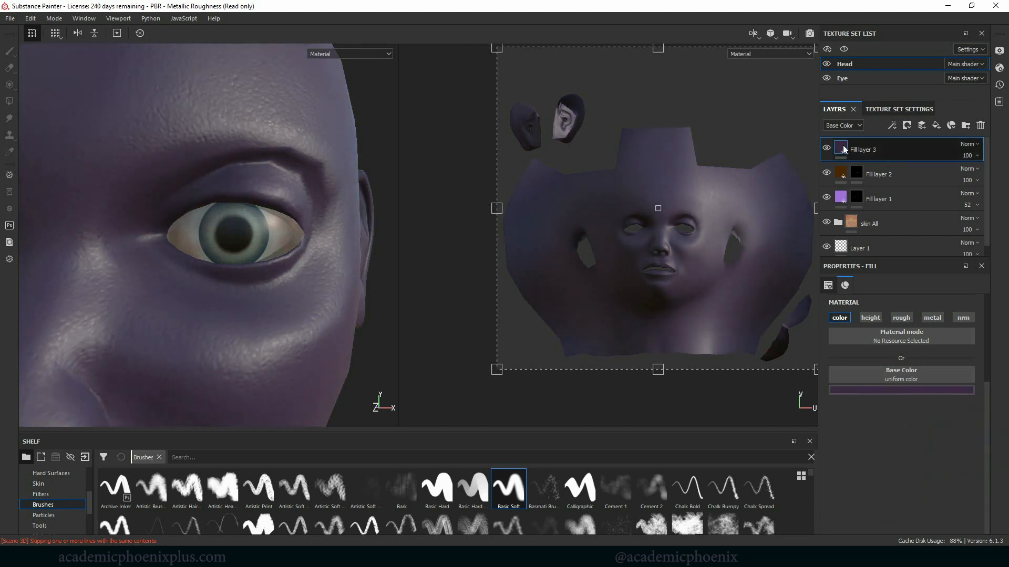
{"action": "right_click", "coordinate": [843, 145]}
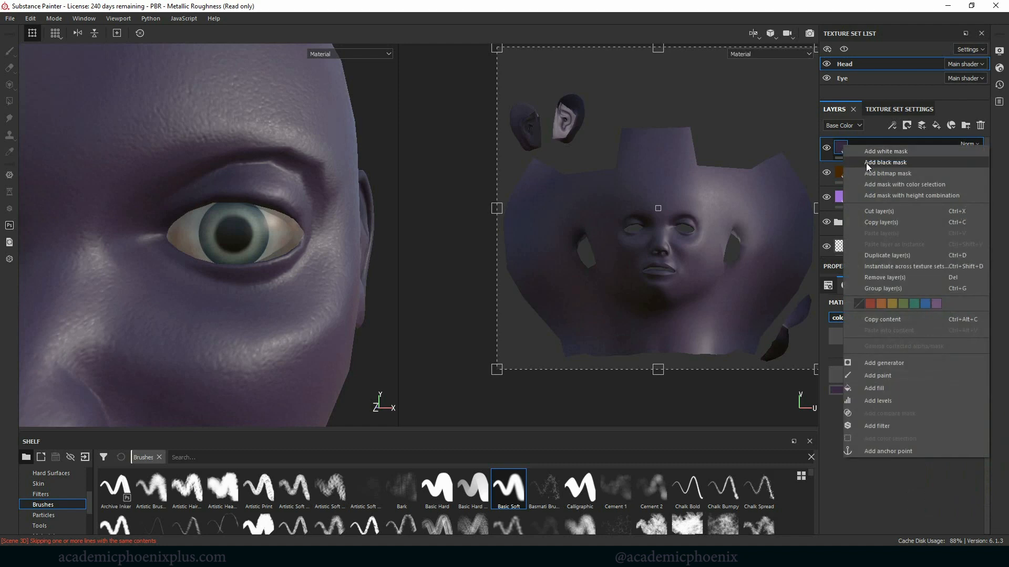
{"action": "left_click", "coordinate": [866, 163]}
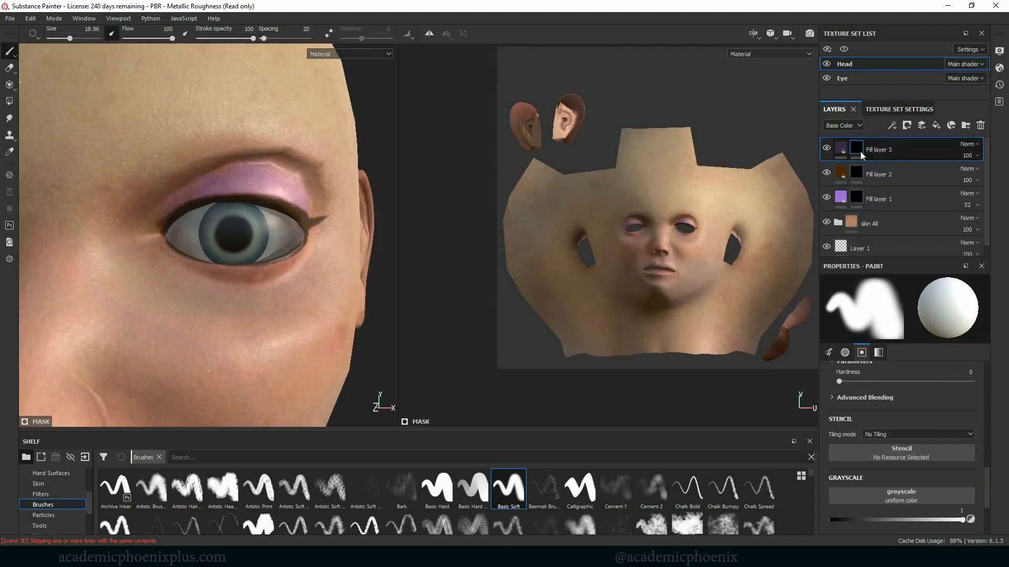
{"action": "right_click", "coordinate": [860, 152]}
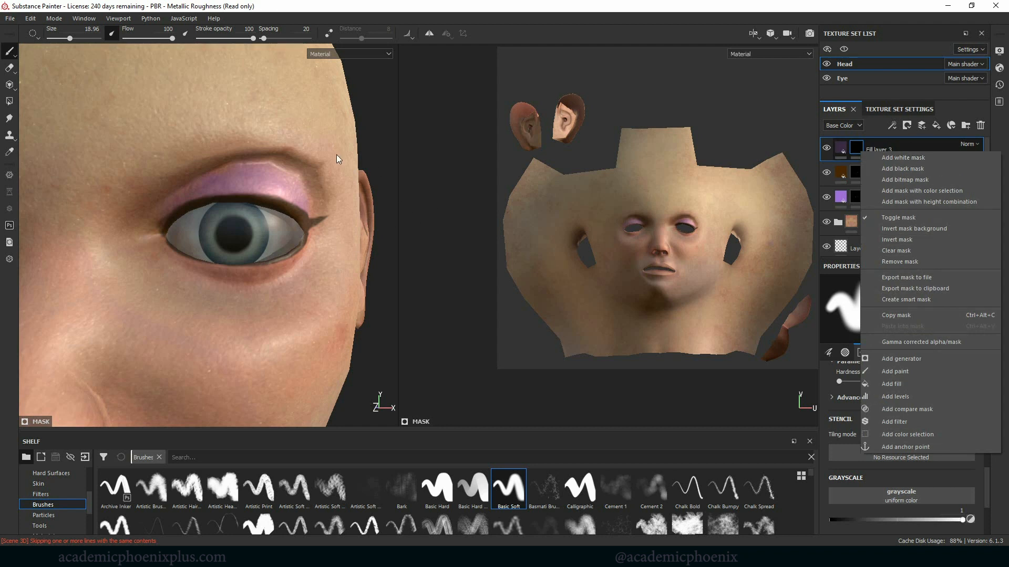
{"action": "left_click", "coordinate": [345, 121]}
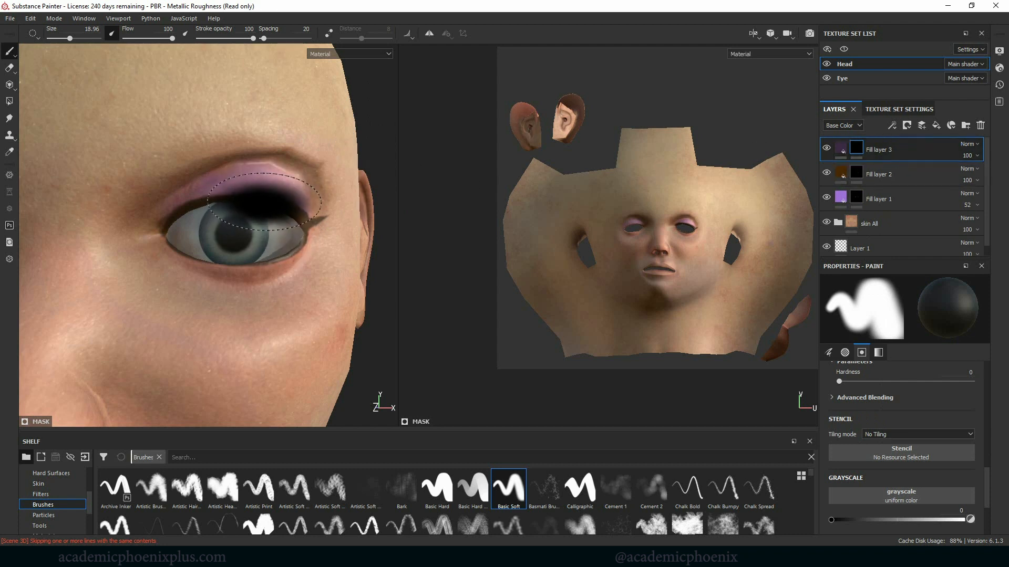
Try to paint dark shadow on the outer upper eyelid with white on the mask at brush size 6.54
{"action": "key", "text": "bracketleft"}
{"action": "key", "text": "bracketleft"}
{"action": "key", "text": "bracketleft"}
{"action": "key", "text": "bracketleft"}
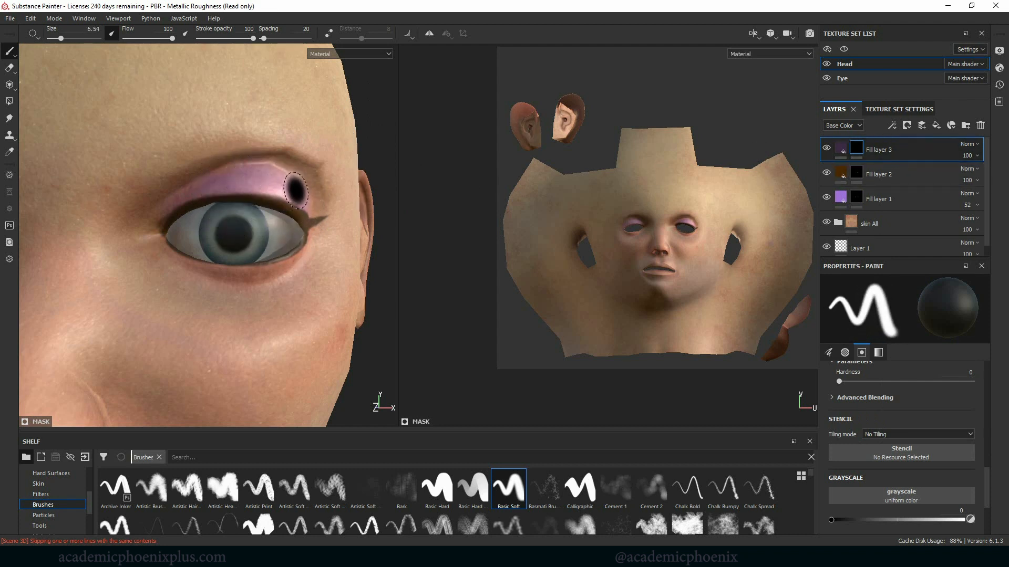
{"action": "key", "text": "x"}
{"action": "left_click_drag", "start_coordinate": [308, 190], "coordinate": [278, 181]}
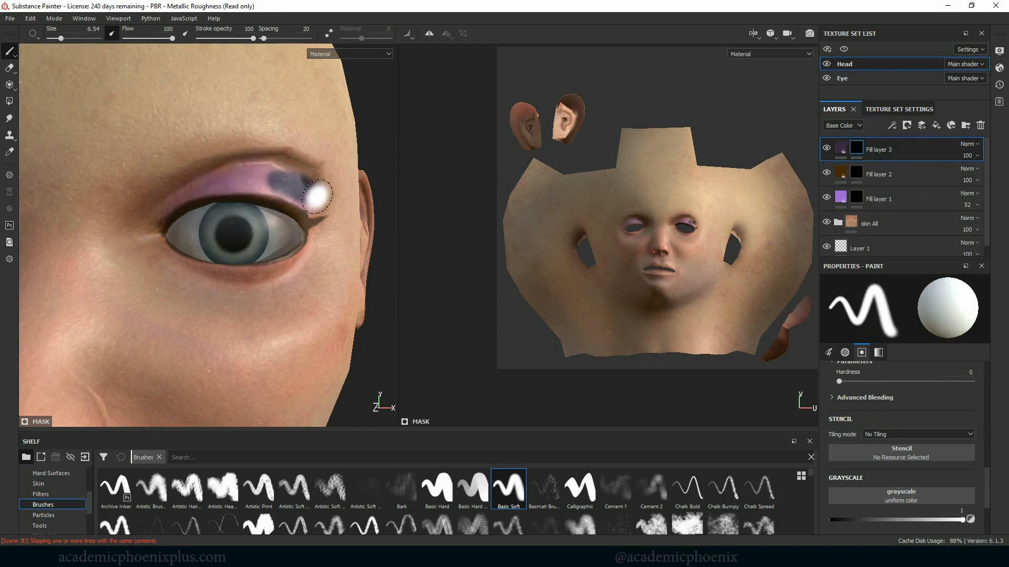
{"action": "key", "text": "ctrl+z"}
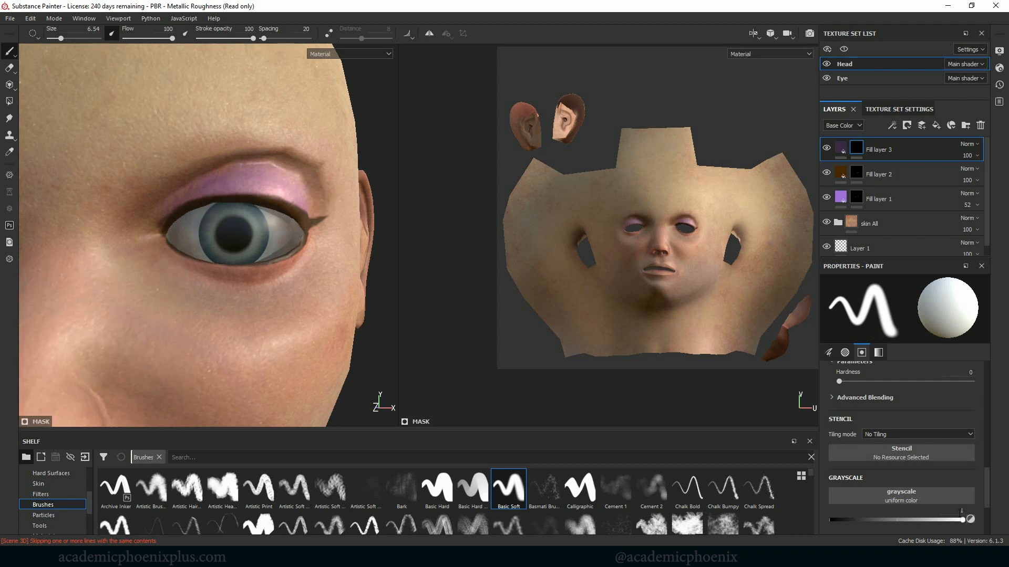
Soften the mask brush by setting its grayscale to 0.6770 and its stroke opacity to 55
{"action": "scroll", "coordinate": [988, 480], "scroll_direction": "down", "scroll_amount": 3}
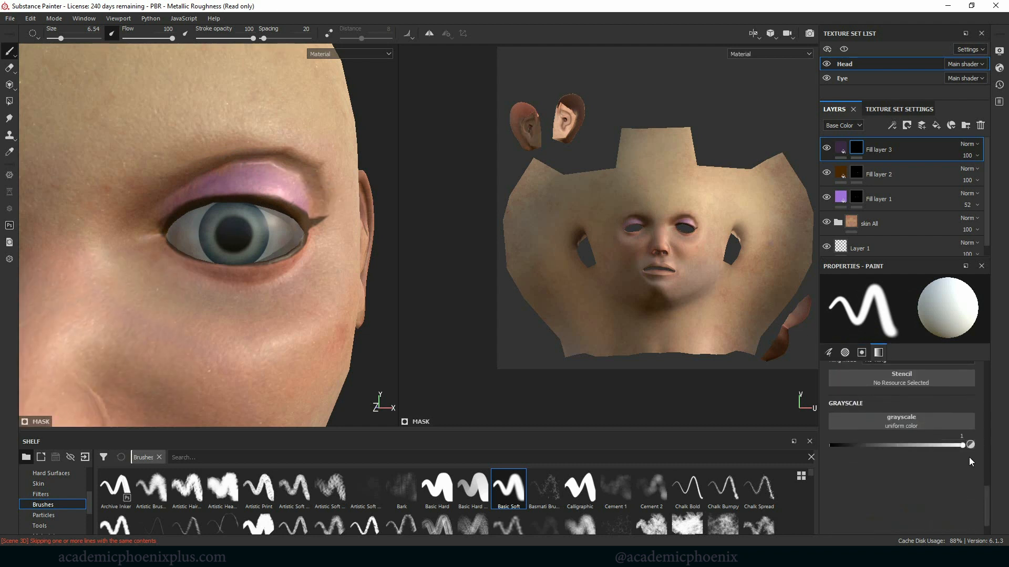
{"action": "left_click", "coordinate": [921, 446]}
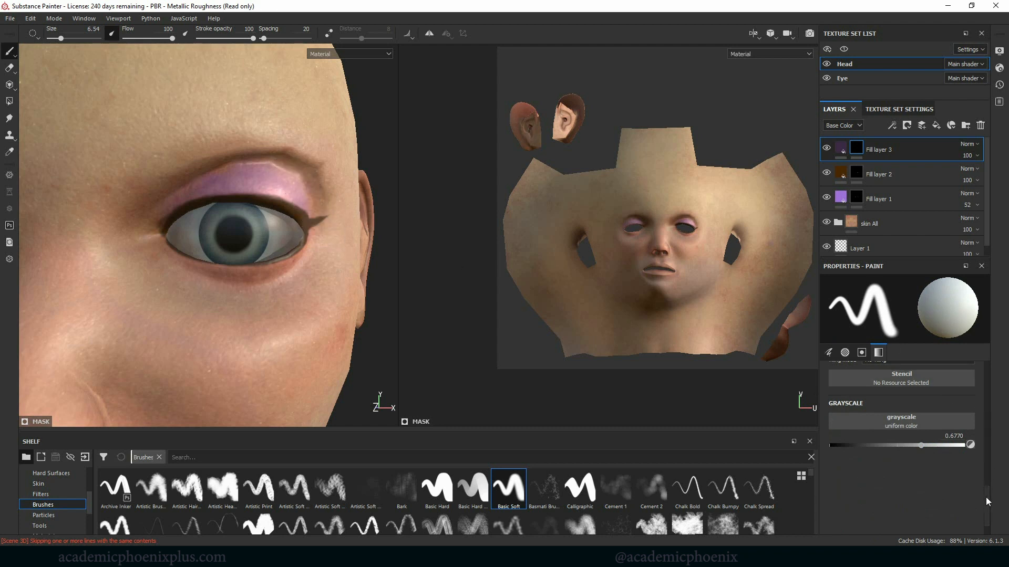
{"action": "left_click_drag", "start_coordinate": [987, 497], "coordinate": [991, 370]}
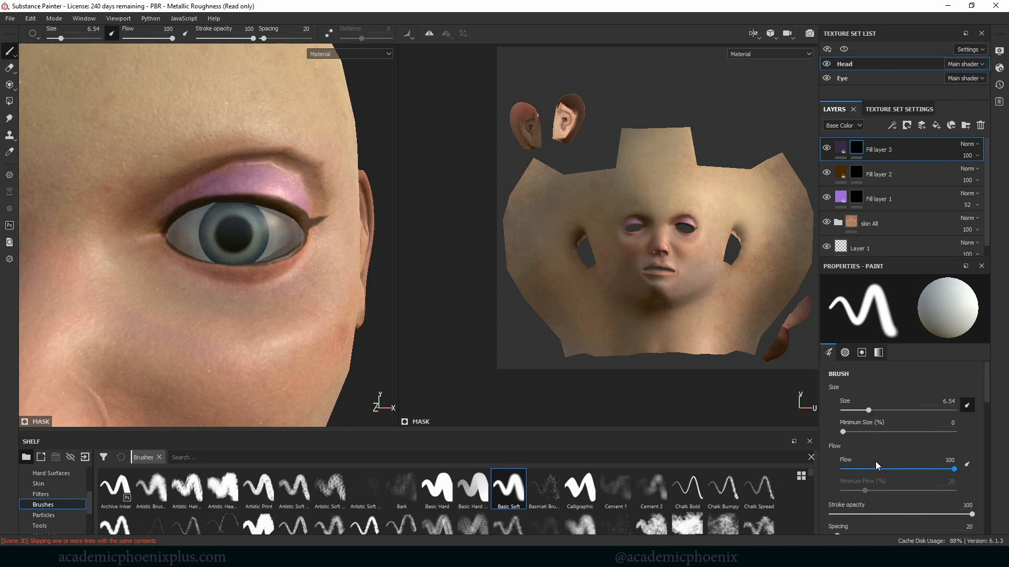
{"action": "scroll", "coordinate": [984, 405], "scroll_direction": "down", "scroll_amount": 1}
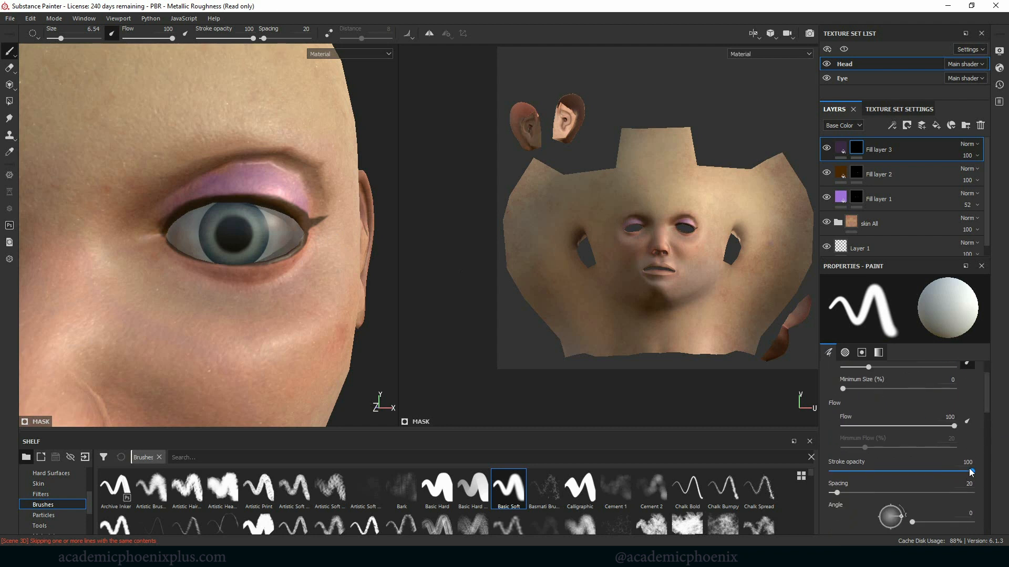
{"action": "left_click_drag", "start_coordinate": [971, 472], "coordinate": [908, 471]}
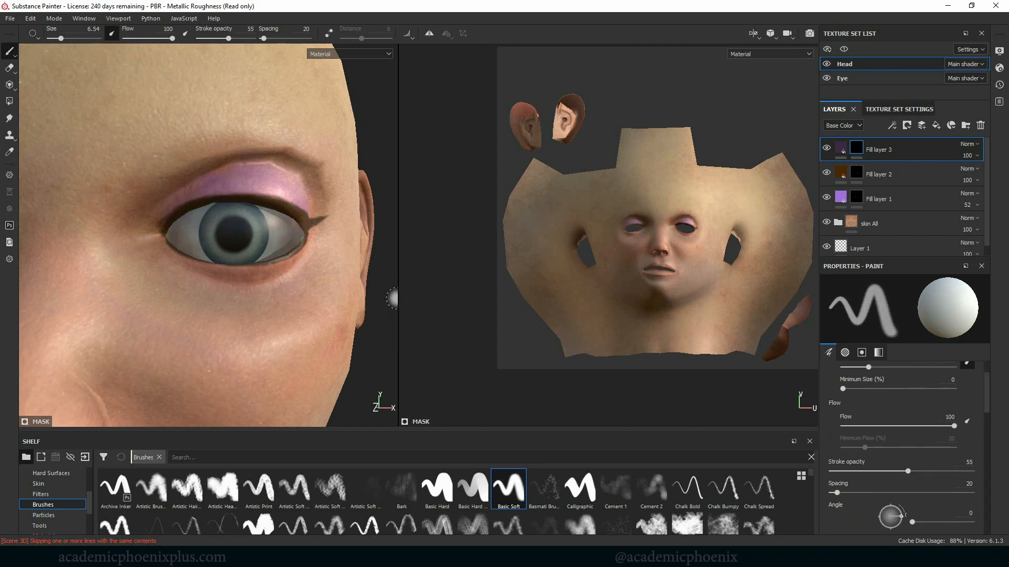
Switch the viewport to 3D only, showing the character's left eye from the side
{"action": "left_click_drag", "start_coordinate": [452, 295], "coordinate": [469, 310], "text": "alt"}
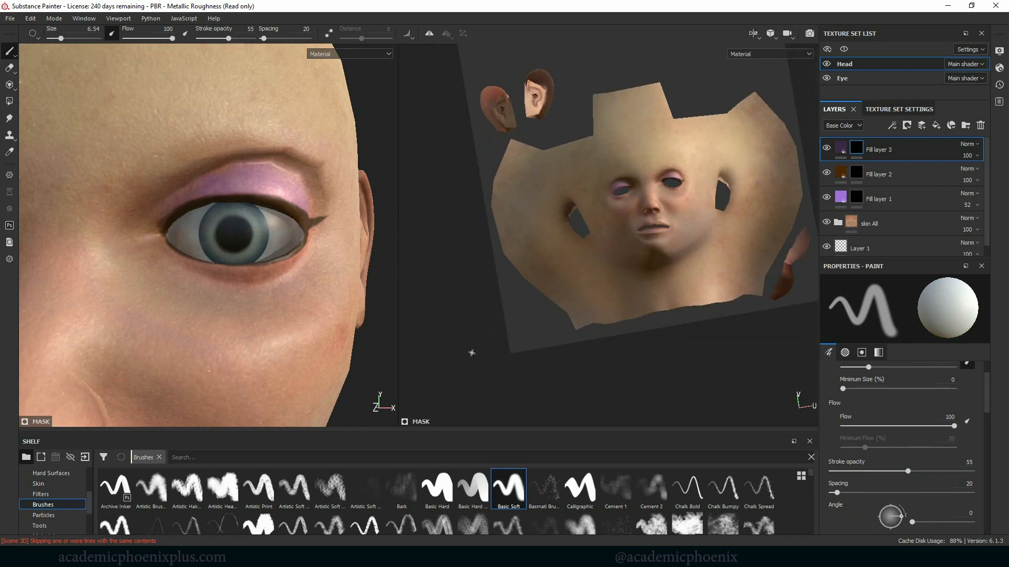
{"action": "left_click_drag", "start_coordinate": [575, 385], "coordinate": [596, 367], "text": "alt"}
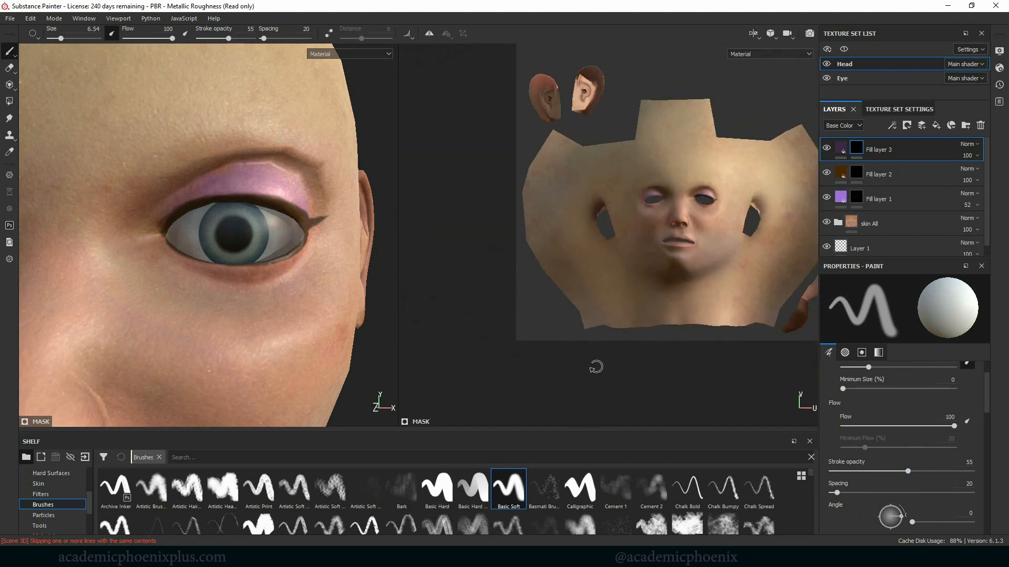
{"action": "left_click_drag", "start_coordinate": [368, 290], "coordinate": [294, 299], "text": "alt"}
{"action": "left_click", "coordinate": [771, 55]}
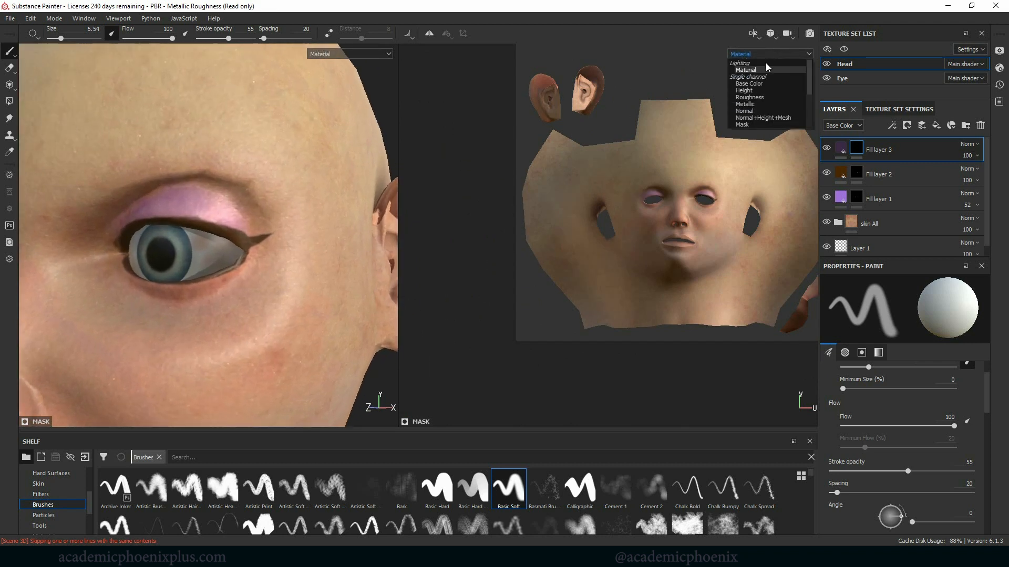
{"action": "left_click", "coordinate": [771, 36]}
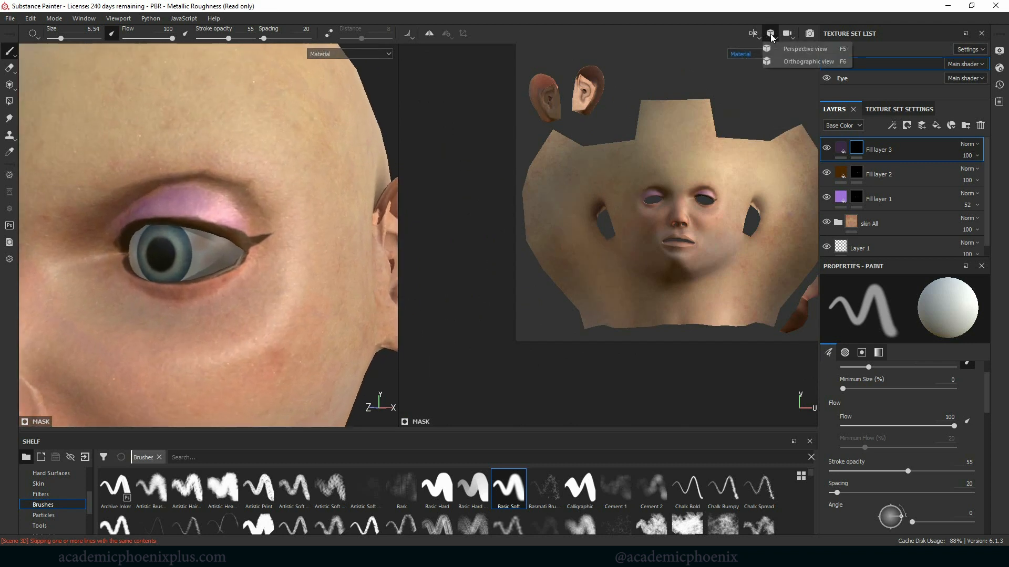
{"action": "left_click", "coordinate": [787, 34]}
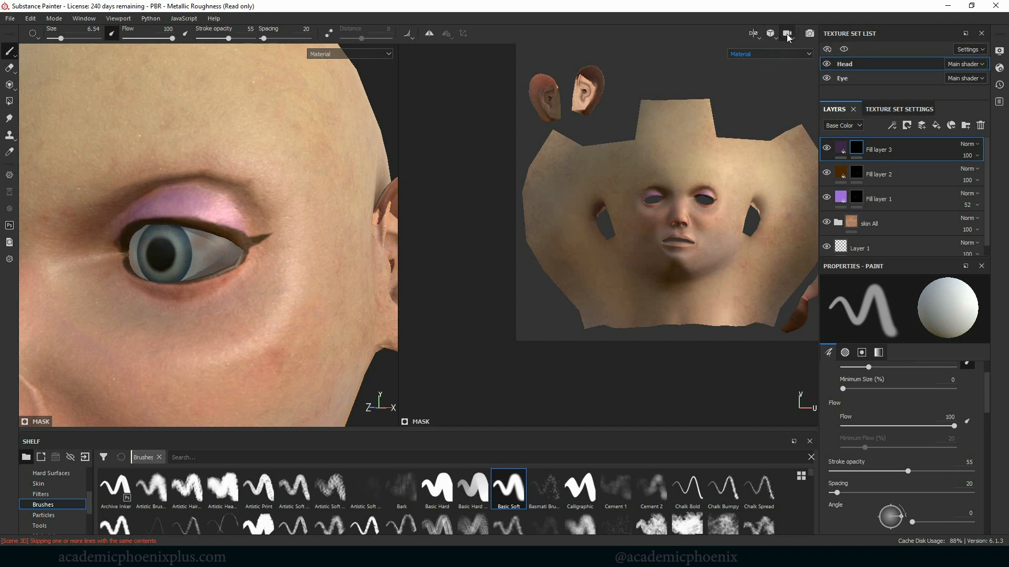
{"action": "left_click", "coordinate": [754, 33]}
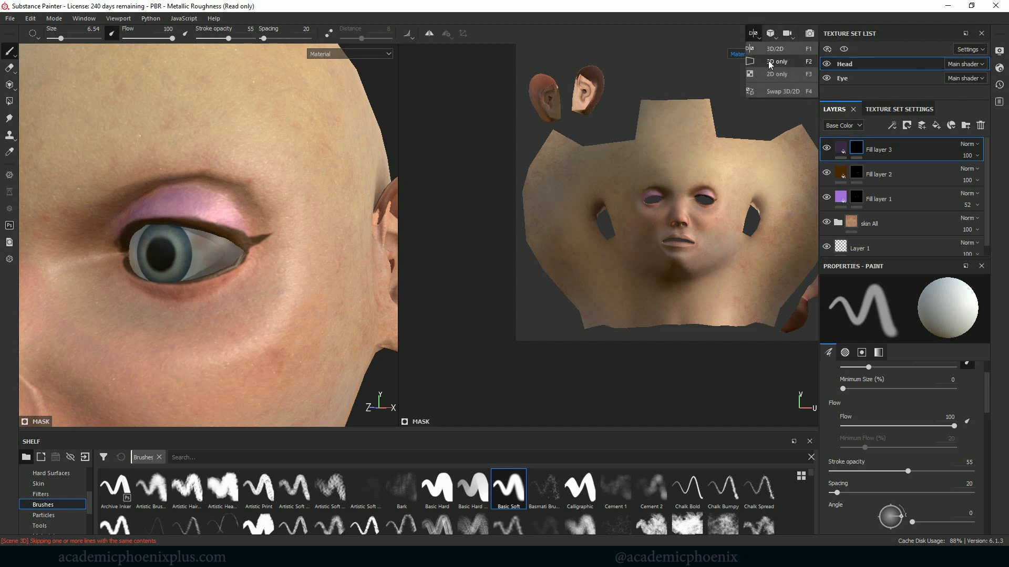
{"action": "left_click", "coordinate": [772, 63]}
{"action": "left_click_drag", "start_coordinate": [568, 126], "coordinate": [426, 247], "text": "alt"}
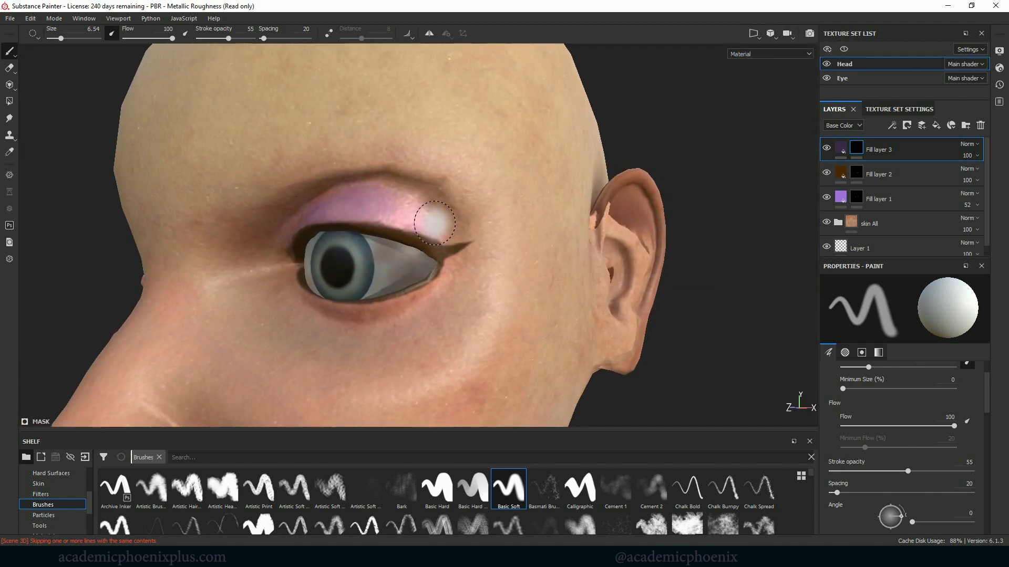
Paint dark purple shadow over the outer part of the upper eyelid on the mask with brush size 1.86
{"action": "mouse_move", "coordinate": [464, 246]}
{"action": "right_mouse_down", "text": "ctrl"}
{"action": "mouse_move", "coordinate": [443, 209]}
{"action": "mouse_move", "coordinate": [428, 219]}
{"action": "right_mouse_up", "text": "ctrl"}
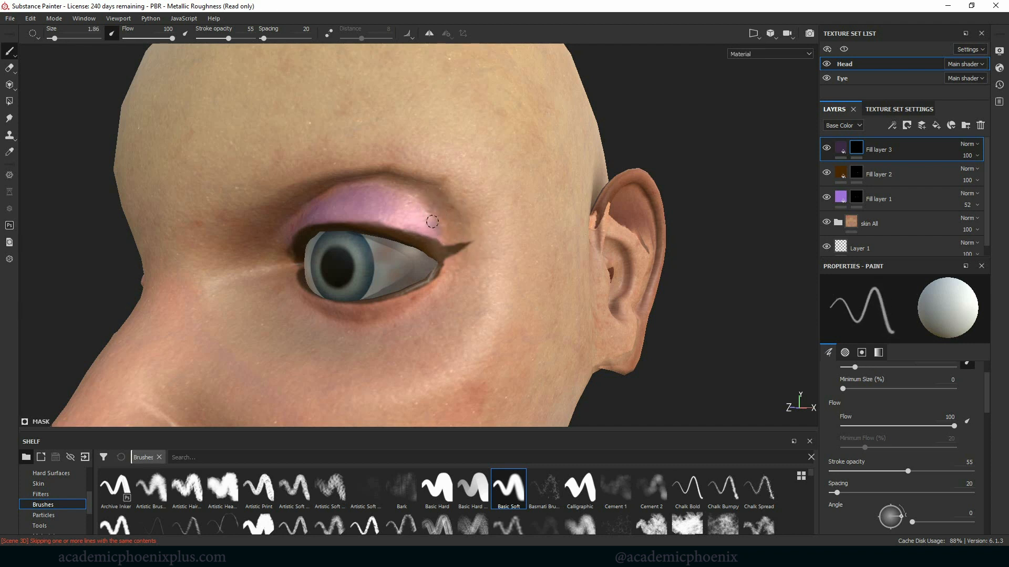
{"action": "mouse_move", "coordinate": [428, 223]}
{"action": "left_mouse_down"}
{"action": "mouse_move", "coordinate": [395, 201]}
{"action": "mouse_move", "coordinate": [433, 227]}
{"action": "left_mouse_up"}
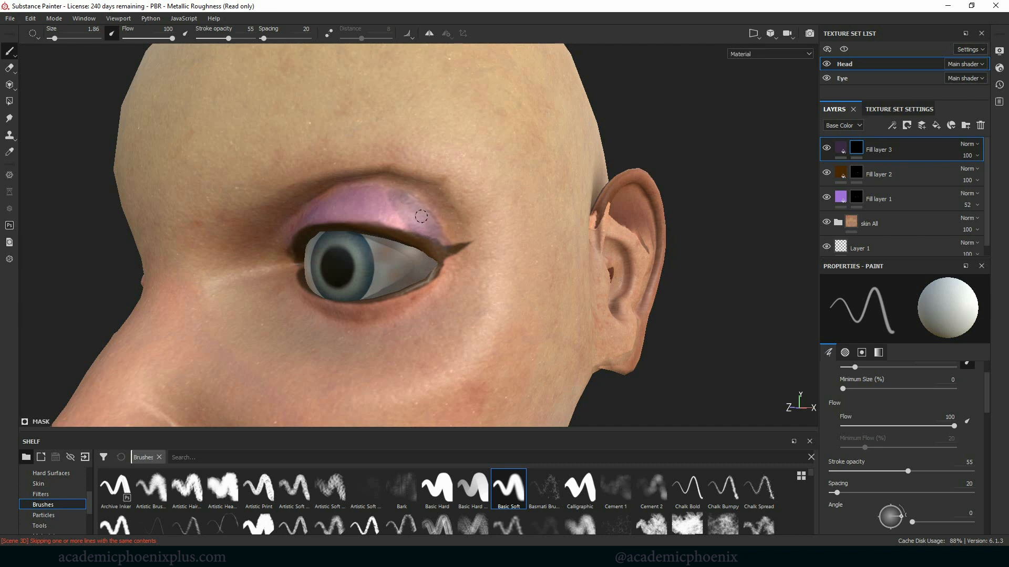
{"action": "left_click_drag", "start_coordinate": [388, 198], "coordinate": [422, 209]}
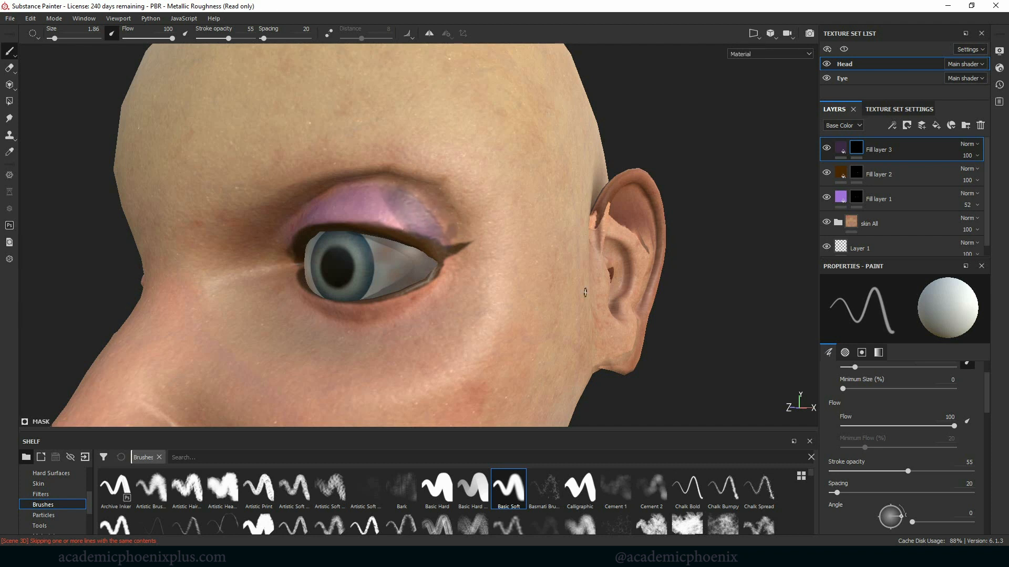
Set the mask brush's grayscale to 1 and move the dark purple Fill layer 3 beneath the eyeliner layer Fill layer 2
{"action": "mouse_move", "coordinate": [987, 405]}
{"action": "left_mouse_down"}
{"action": "mouse_move", "coordinate": [986, 510]}
{"action": "mouse_move", "coordinate": [991, 499]}
{"action": "left_mouse_up"}
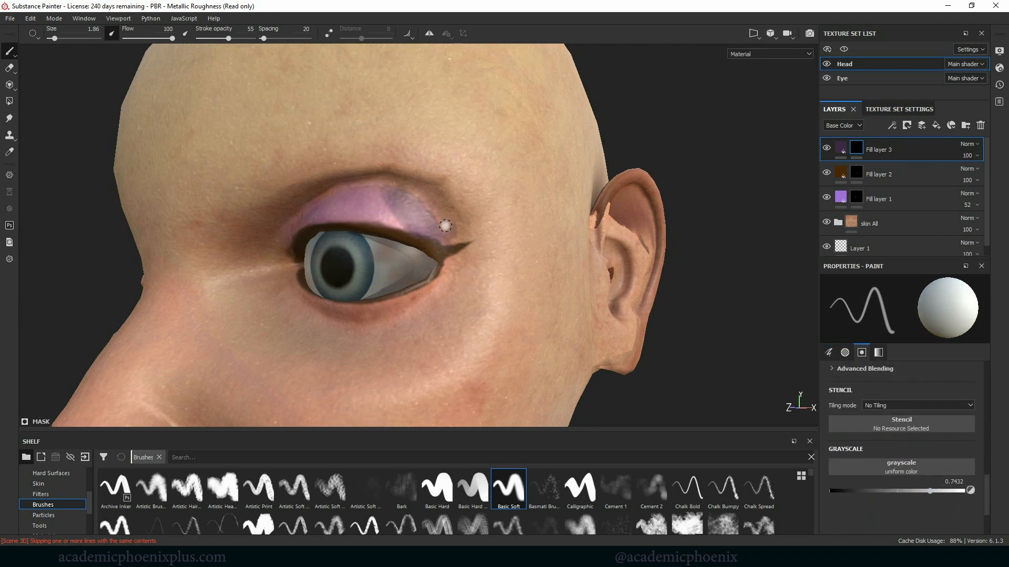
{"action": "left_click_drag", "start_coordinate": [890, 150], "coordinate": [880, 190]}
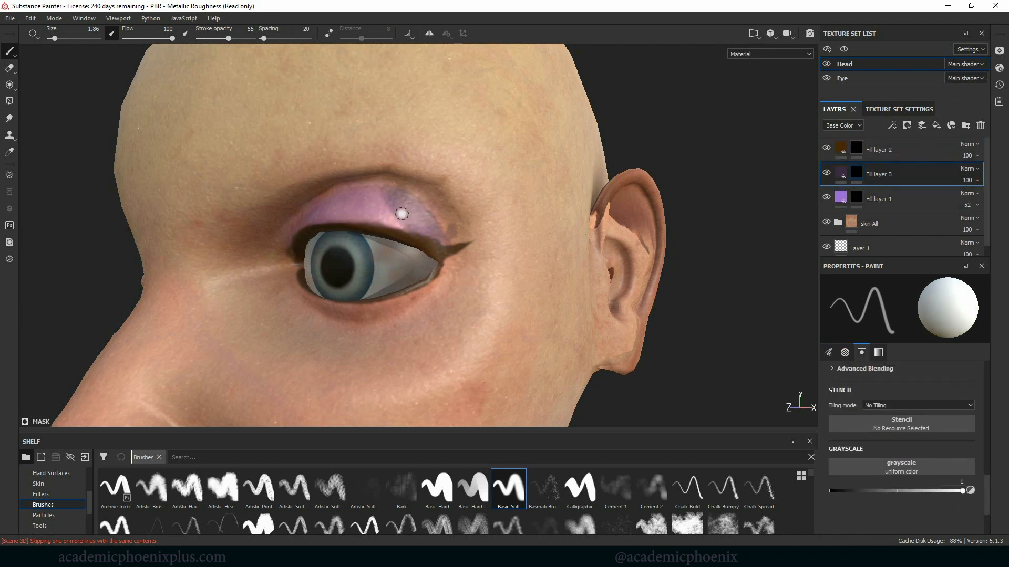
Paint stronger dark purple shadow from the outer upper eyelid inward along the eyelid crease on the mask
{"action": "mouse_move", "coordinate": [424, 217]}
{"action": "left_mouse_down"}
{"action": "mouse_move", "coordinate": [434, 223]}
{"action": "mouse_move", "coordinate": [370, 190]}
{"action": "mouse_move", "coordinate": [412, 219]}
{"action": "mouse_move", "coordinate": [380, 187]}
{"action": "left_mouse_up"}
{"action": "mouse_move", "coordinate": [706, 166]}
{"action": "left_mouse_down", "text": "alt"}
{"action": "mouse_move", "coordinate": [767, 166]}
{"action": "mouse_move", "coordinate": [752, 164]}
{"action": "left_mouse_up", "text": "alt"}
{"action": "left_click_drag", "start_coordinate": [376, 184], "coordinate": [337, 188]}
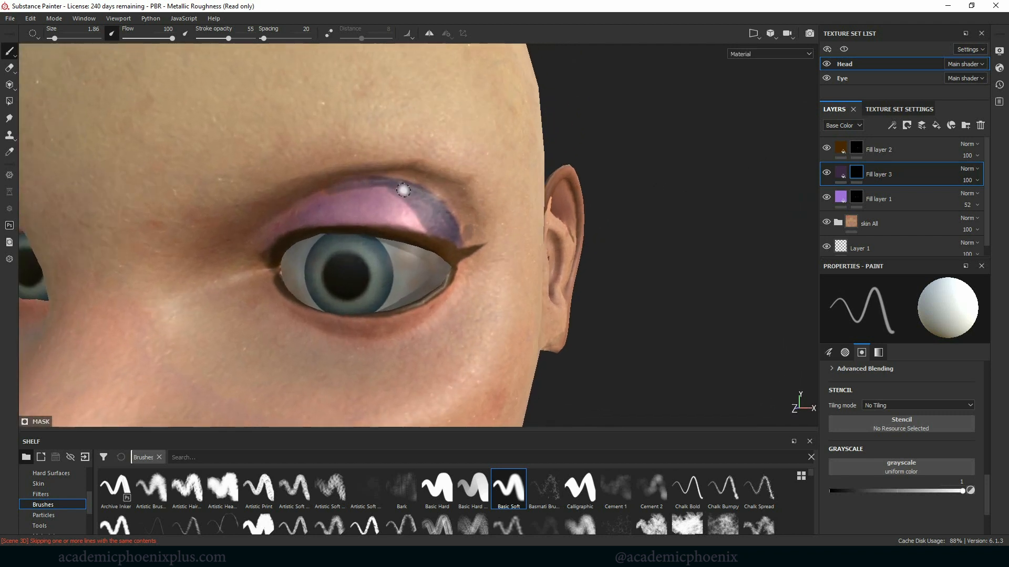
Add a Blur filter to the mask of the dark purple Fill layer 3 and set its blur intensity to 0.63
{"action": "right_click_drag", "start_coordinate": [565, 247], "coordinate": [405, 162], "text": "alt"}
{"action": "left_click_drag", "start_coordinate": [405, 163], "coordinate": [613, 239], "text": "alt"}
{"action": "middle_click_drag", "start_coordinate": [613, 239], "coordinate": [534, 336], "text": "alt"}
{"action": "right_click_drag", "start_coordinate": [534, 337], "coordinate": [712, 240], "text": "alt"}
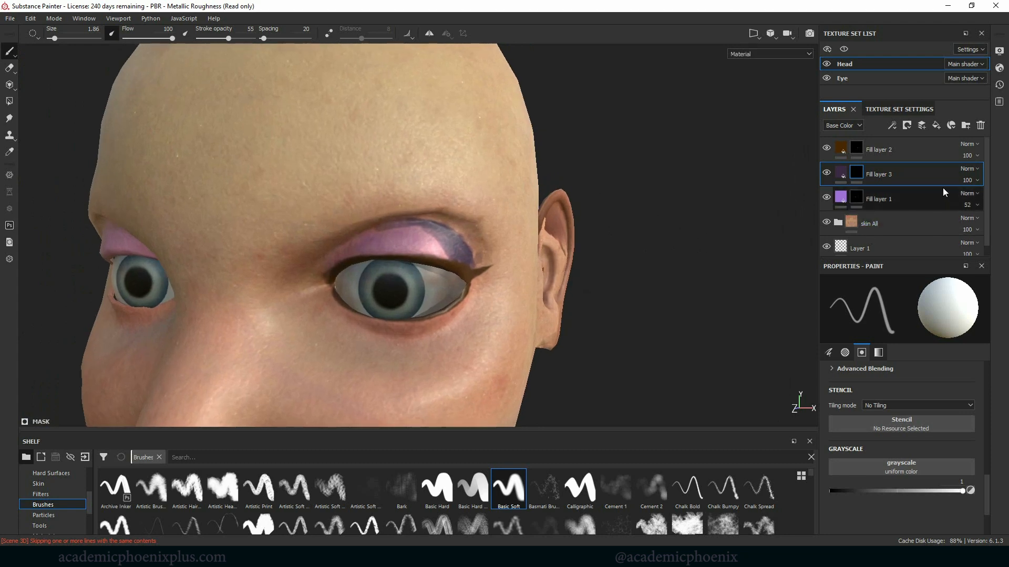
{"action": "right_click", "coordinate": [922, 172]}
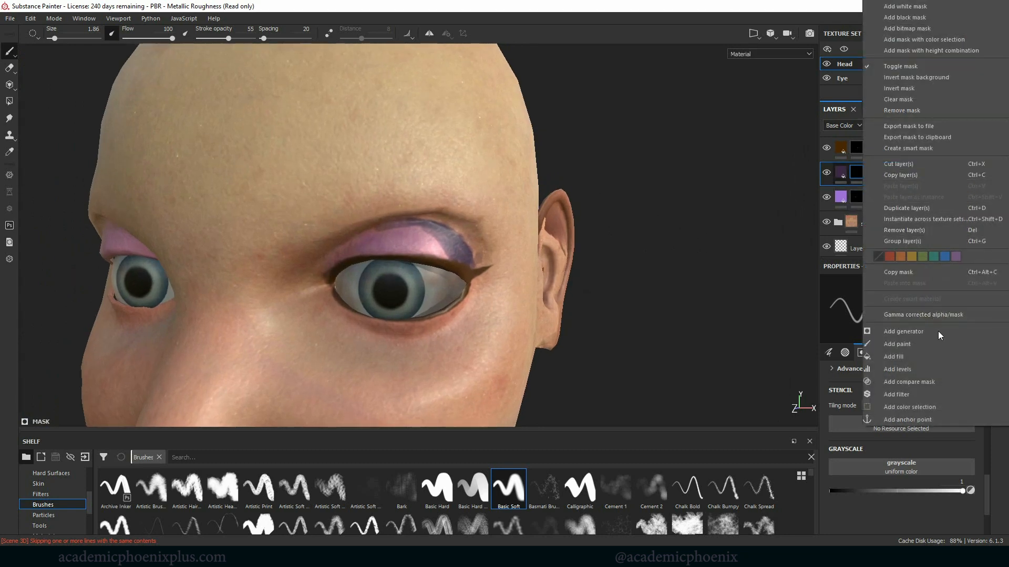
{"action": "left_click", "coordinate": [924, 393]}
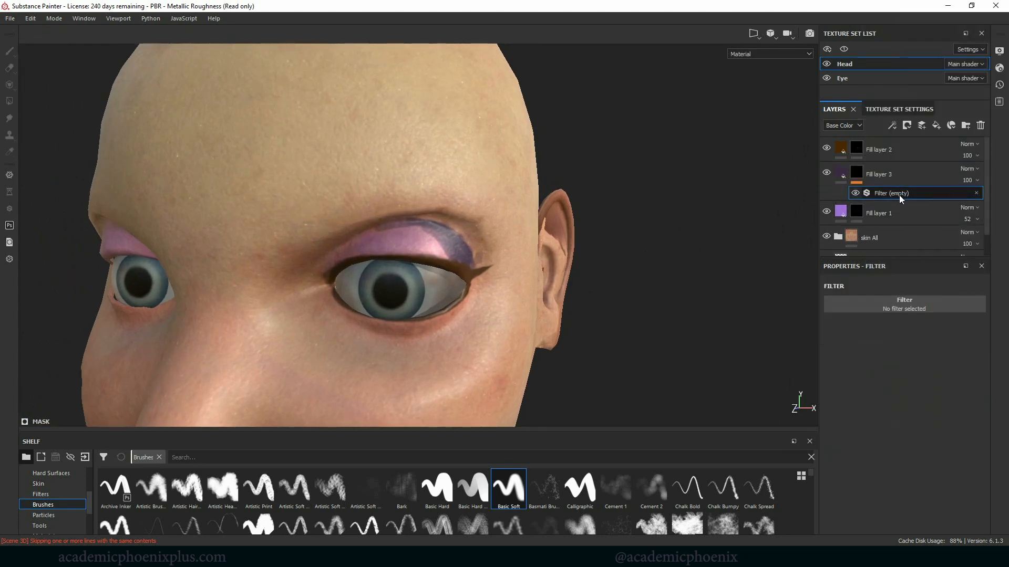
{"action": "left_click", "coordinate": [902, 307]}
{"action": "type", "text": "b"}
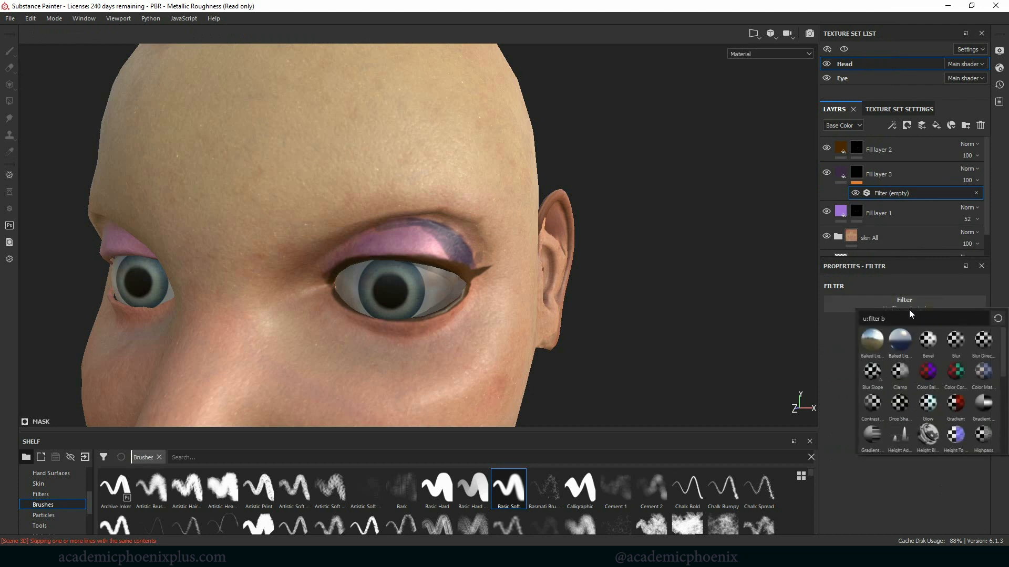
{"action": "type", "text": "lu"}
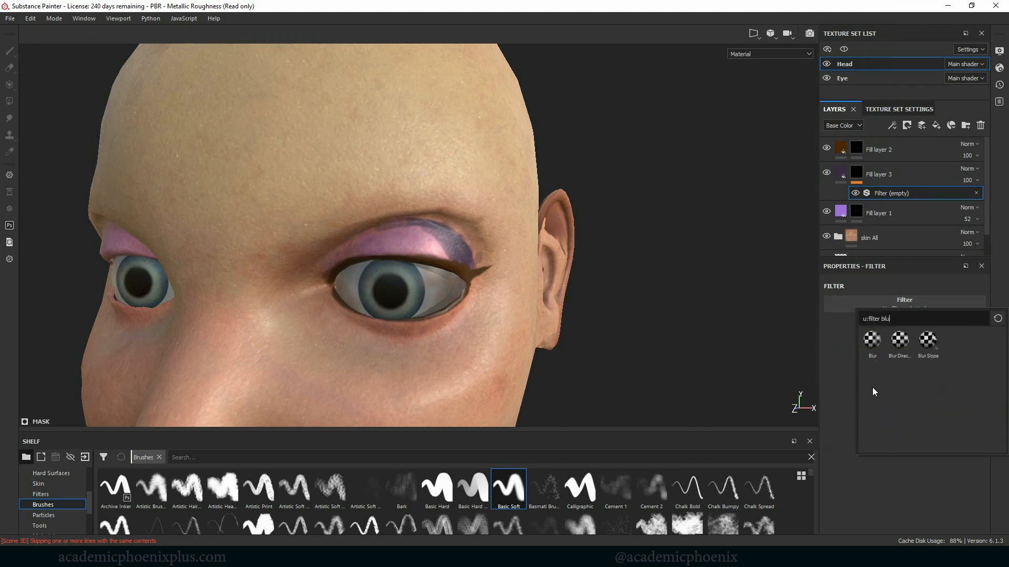
{"action": "left_click", "coordinate": [874, 345]}
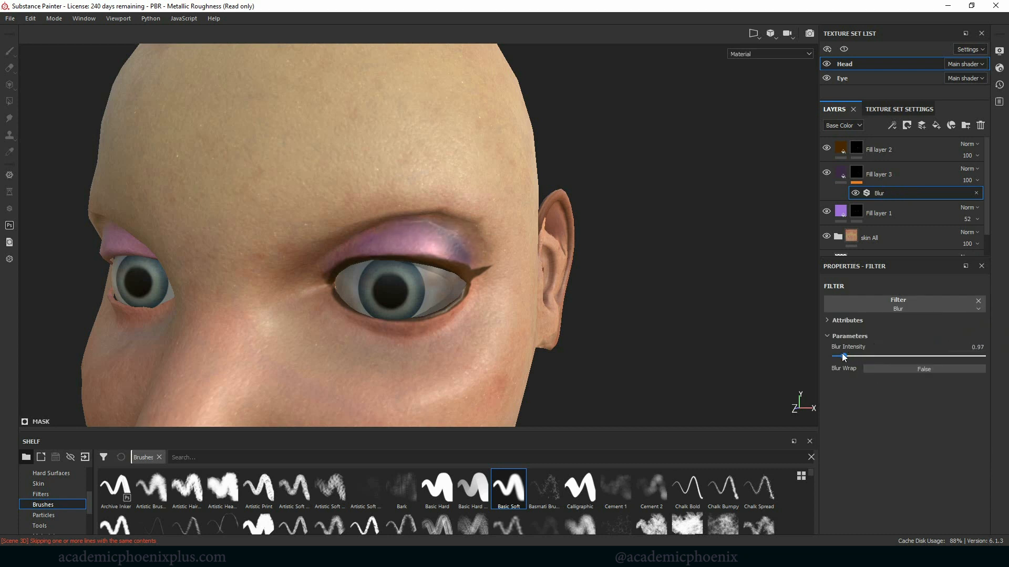
{"action": "left_click_drag", "start_coordinate": [846, 355], "coordinate": [841, 355]}
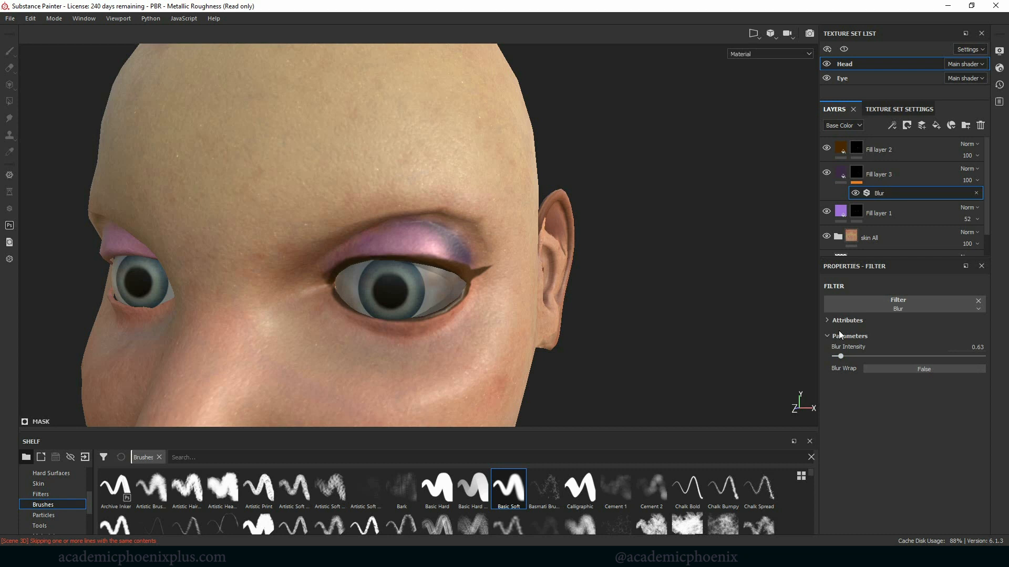
Change the base color of the eyeshadow layer Fill layer 1 to a pale periwinkle blue
{"action": "right_click_drag", "start_coordinate": [667, 251], "coordinate": [493, 247], "text": "alt"}
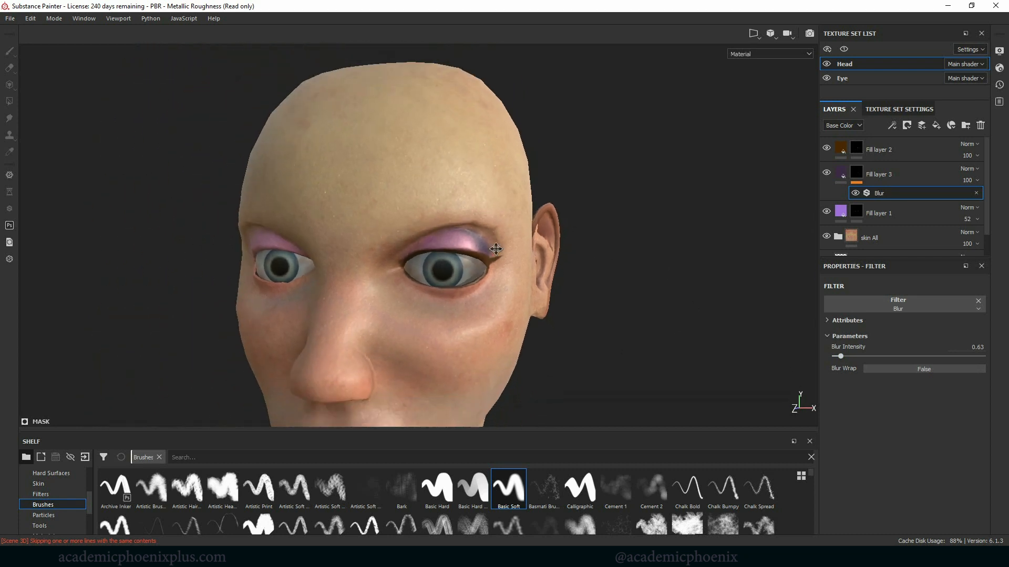
{"action": "middle_click_drag", "start_coordinate": [493, 248], "coordinate": [502, 184], "text": "alt"}
{"action": "right_click_drag", "start_coordinate": [502, 184], "coordinate": [405, 178], "text": "alt"}
{"action": "left_click_drag", "start_coordinate": [405, 178], "coordinate": [624, 288], "text": "alt"}
{"action": "middle_click_drag", "start_coordinate": [624, 287], "coordinate": [636, 314], "text": "alt"}
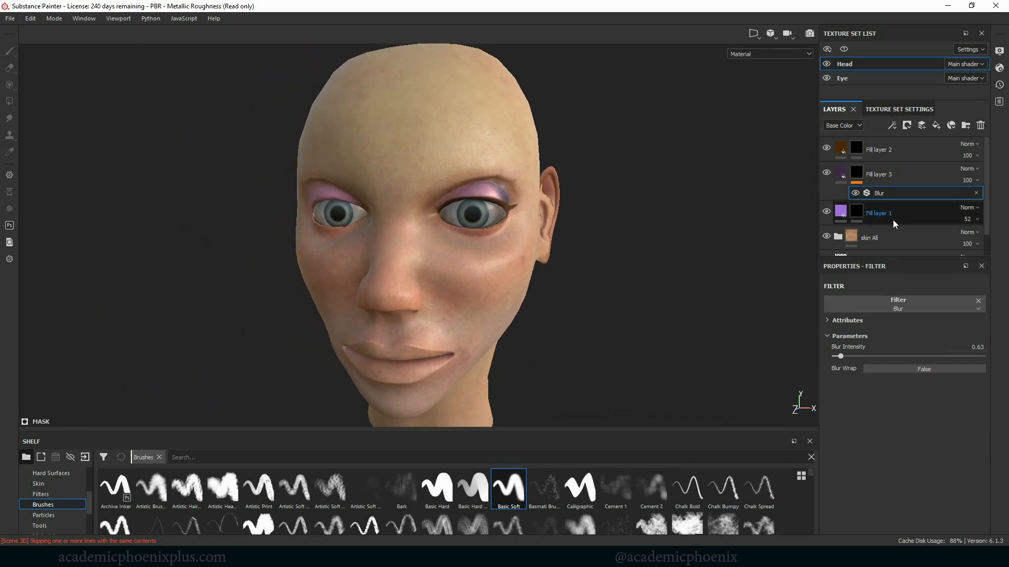
{"action": "left_click", "coordinate": [843, 213]}
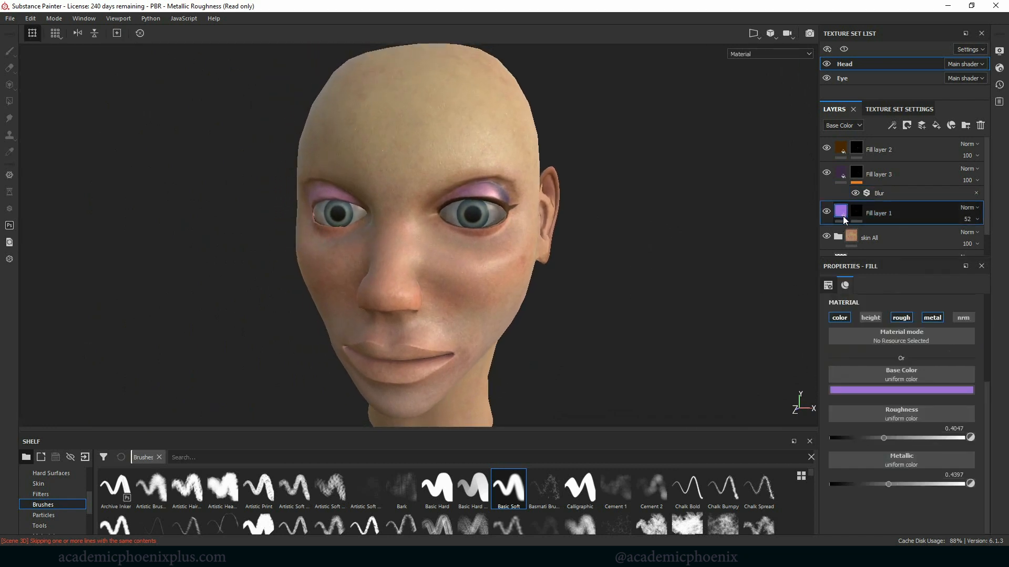
{"action": "left_click", "coordinate": [903, 388]}
{"action": "left_click_drag", "start_coordinate": [954, 428], "coordinate": [954, 470]}
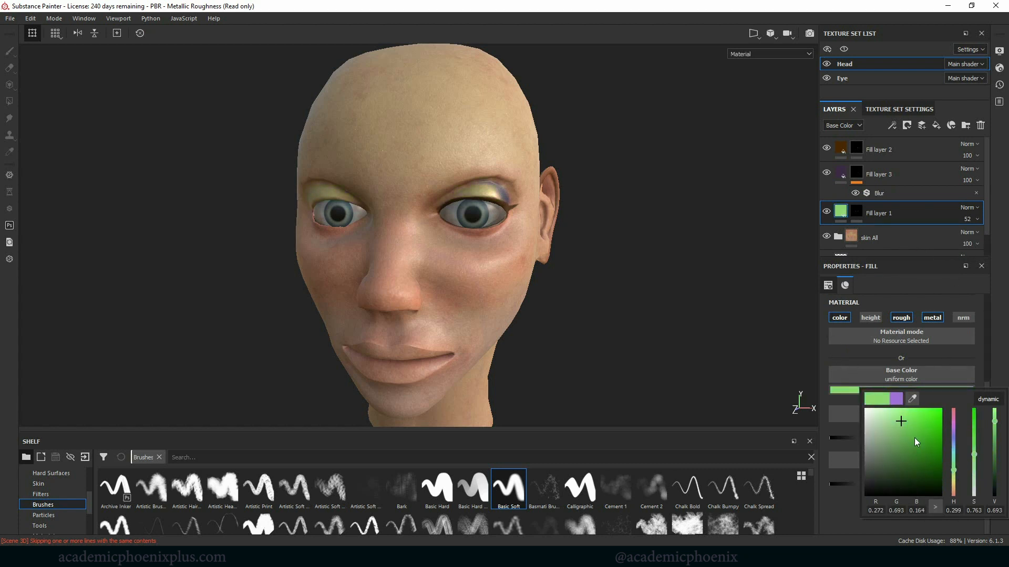
{"action": "left_click_drag", "start_coordinate": [954, 454], "coordinate": [973, 471]}
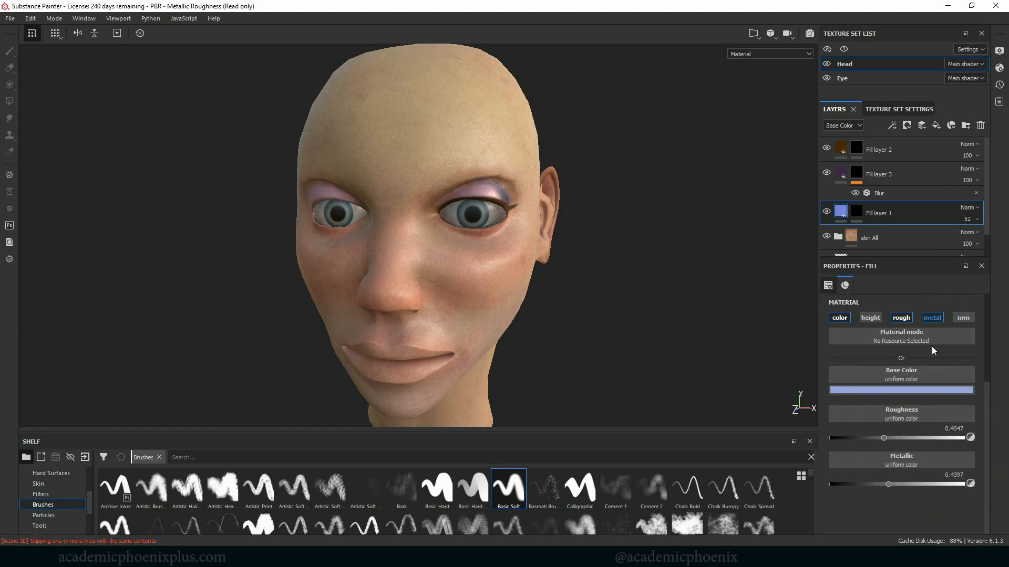
Set the eyeshadow layer's metallic value to 0.2957 and its roughness to 0.5525
{"action": "left_click", "coordinate": [912, 458]}
{"action": "left_click_drag", "start_coordinate": [887, 484], "coordinate": [878, 486]}
{"action": "left_click_drag", "start_coordinate": [917, 436], "coordinate": [904, 437]}
Examine the eye makeup on the face from several angles and distances
{"action": "left_click_drag", "start_coordinate": [549, 322], "coordinate": [585, 326], "text": "alt"}
{"action": "right_click_drag", "start_coordinate": [585, 327], "coordinate": [716, 307], "text": "alt"}
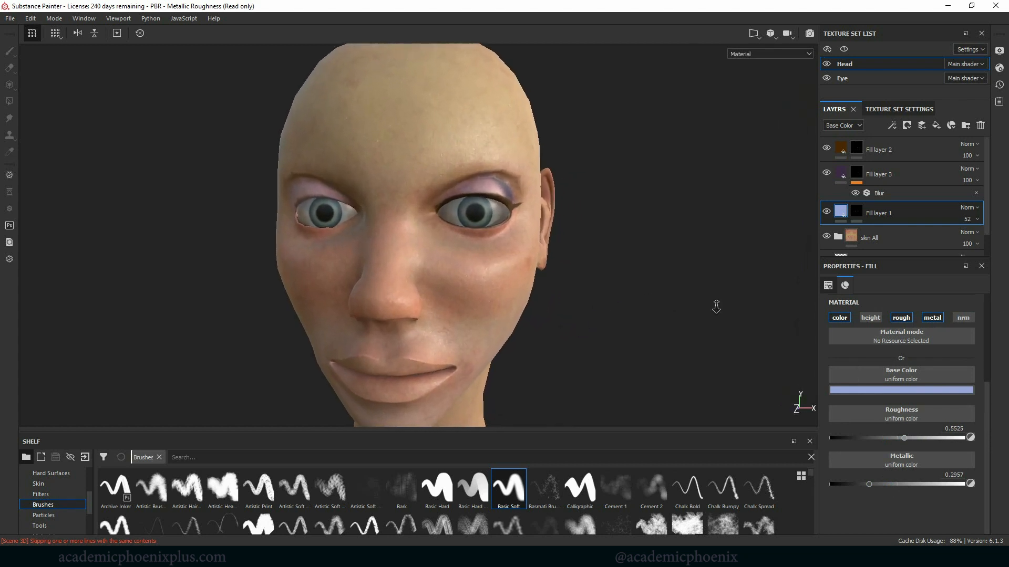
{"action": "left_click_drag", "start_coordinate": [716, 306], "coordinate": [567, 373], "text": "alt"}
{"action": "right_click_drag", "start_coordinate": [585, 330], "coordinate": [382, 290], "text": "alt"}
{"action": "right_click_drag", "start_coordinate": [631, 349], "coordinate": [585, 311], "text": "alt"}
{"action": "middle_click_drag", "start_coordinate": [586, 311], "coordinate": [599, 268], "text": "alt"}
{"action": "mouse_move", "coordinate": [604, 293]}
{"action": "left_mouse_down", "text": "alt"}
{"action": "mouse_move", "coordinate": [614, 282]}
{"action": "mouse_move", "coordinate": [599, 278]}
{"action": "left_mouse_up", "text": "alt"}
{"action": "right_click_drag", "start_coordinate": [599, 279], "coordinate": [699, 307], "text": "alt"}
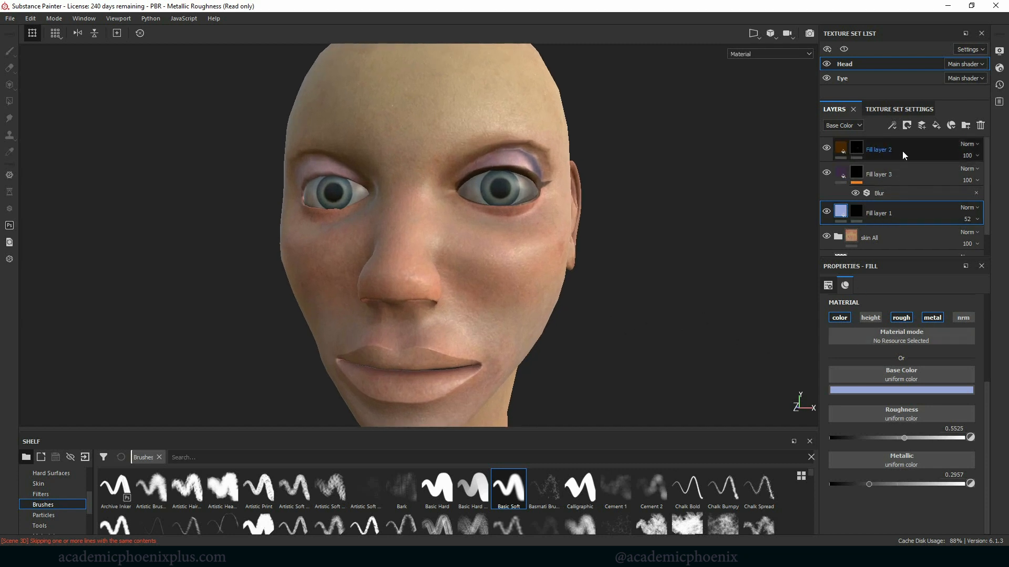
Rename Fill layer 2 as eye liner, Fill layer 3 as shadow and Fill layer 1 as base make up
{"action": "left_click", "coordinate": [885, 152]}
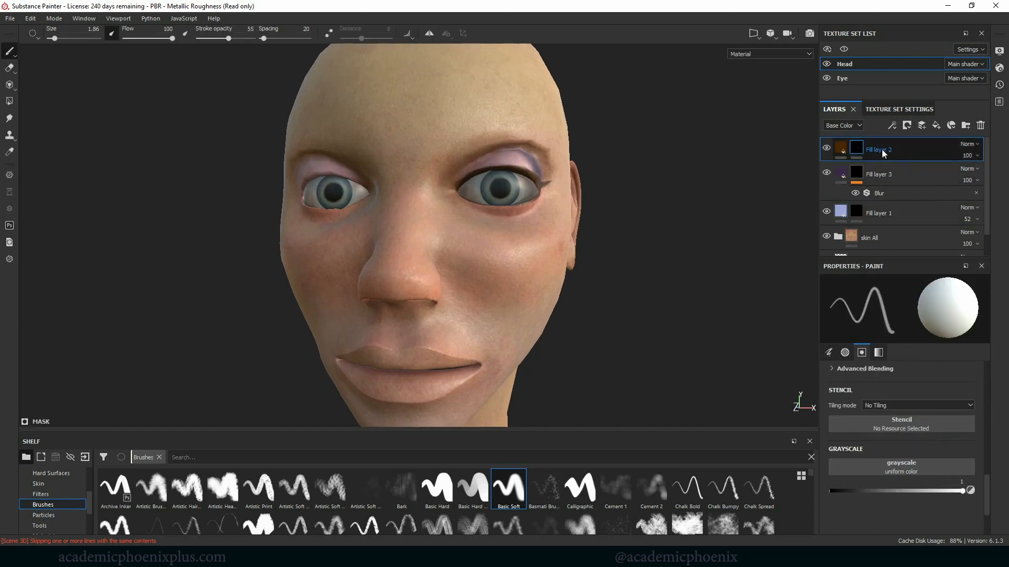
{"action": "double_click", "coordinate": [883, 151]}
{"action": "type", "text": "eye liner"}
{"action": "key", "text": "Return"}
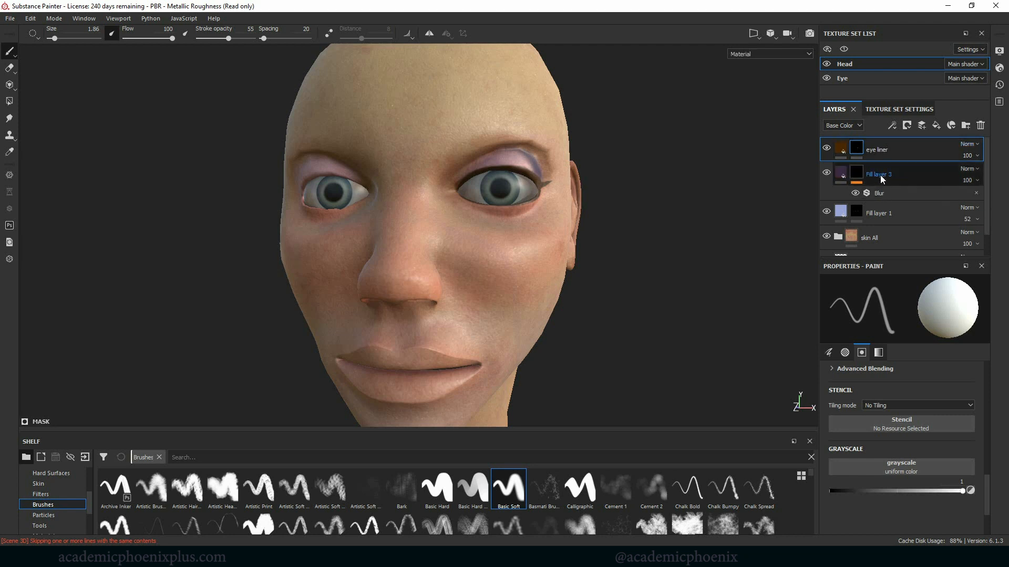
{"action": "double_click", "coordinate": [883, 174]}
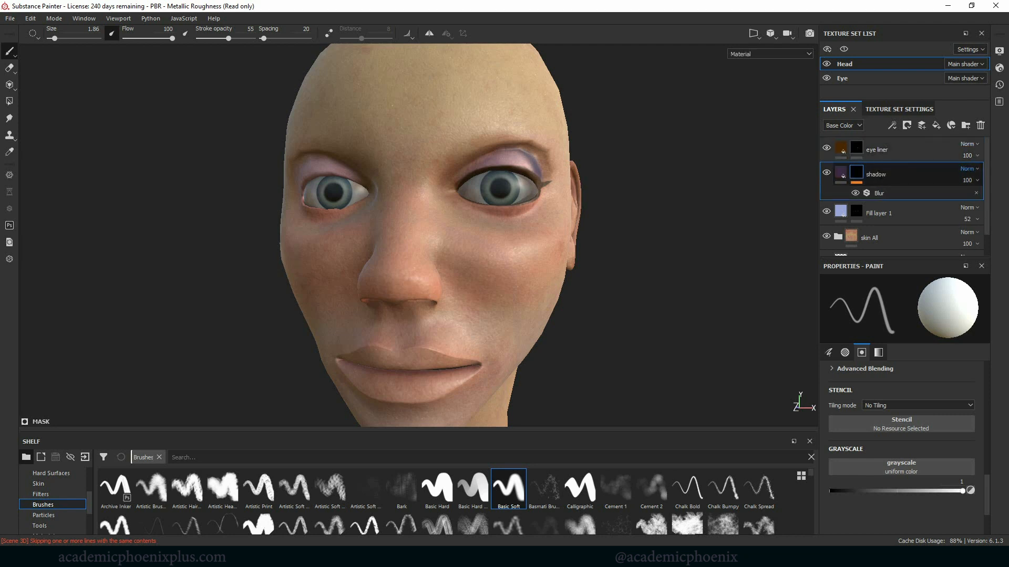
{"action": "double_click", "coordinate": [870, 213]}
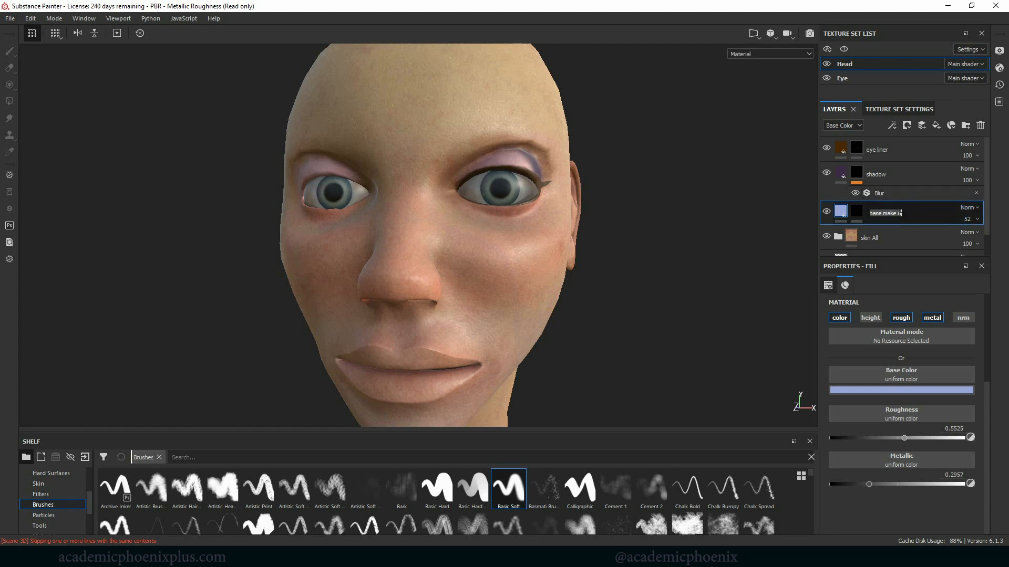
{"action": "left_click", "coordinate": [901, 213]}
{"action": "key", "text": "Return"}
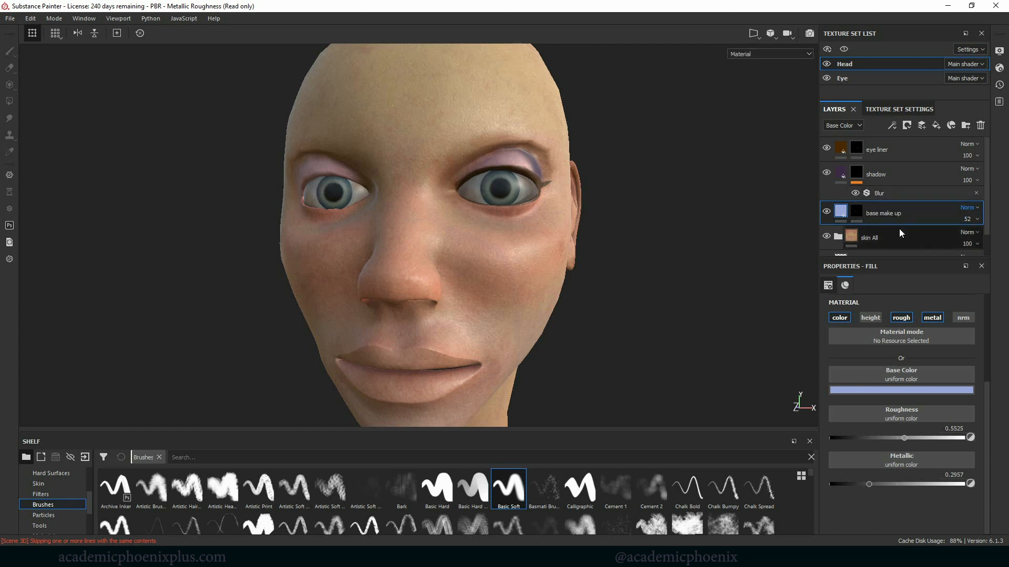
Add a new fill layer above the eyeliner, keeping only its color channel by disabling height, roughness, metallic and normal
{"action": "left_click", "coordinate": [856, 147]}
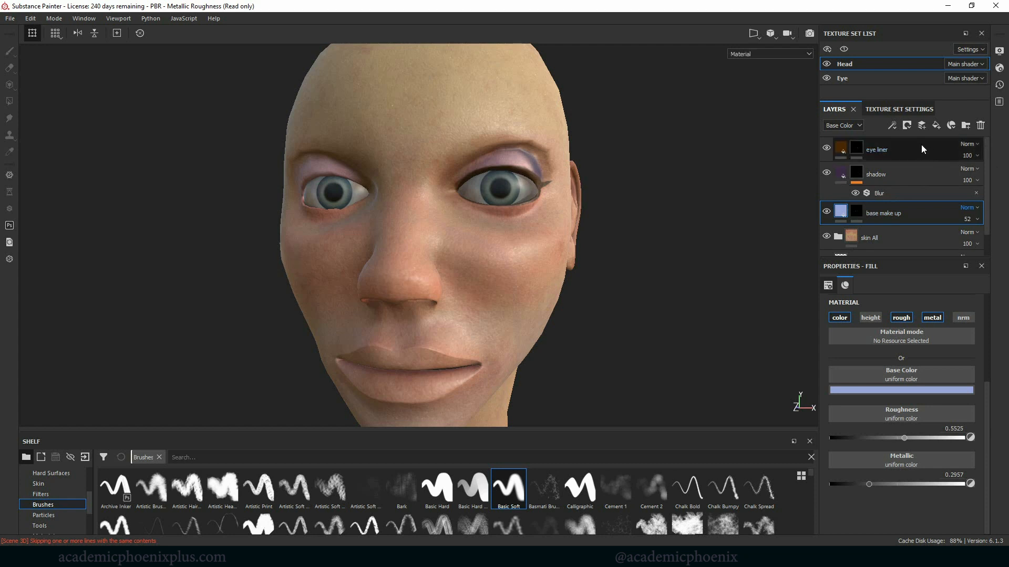
{"action": "left_click", "coordinate": [936, 125]}
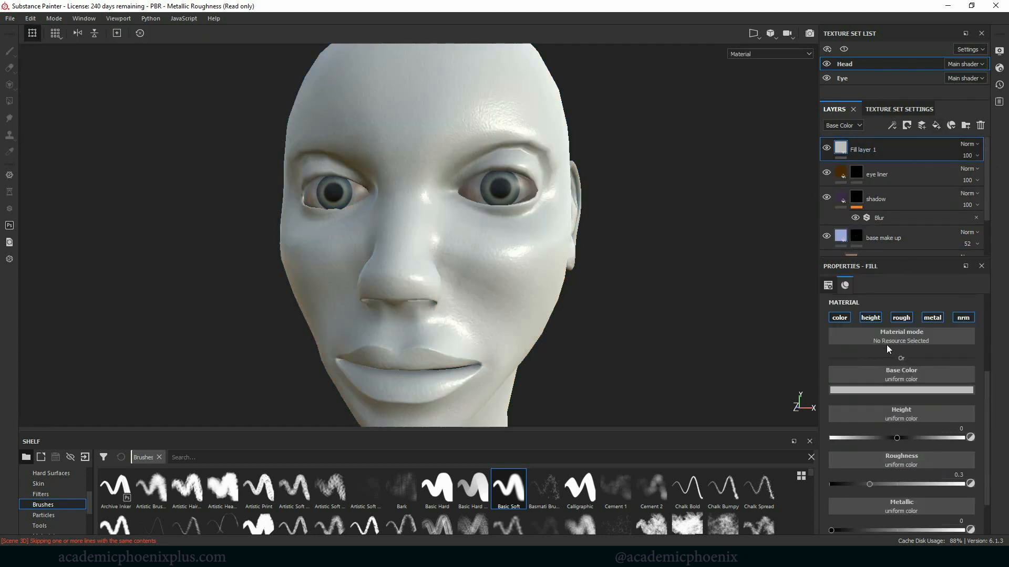
{"action": "left_click", "coordinate": [882, 318]}
{"action": "left_click", "coordinate": [901, 317]}
{"action": "left_click", "coordinate": [932, 317]}
{"action": "left_click", "coordinate": [963, 318]}
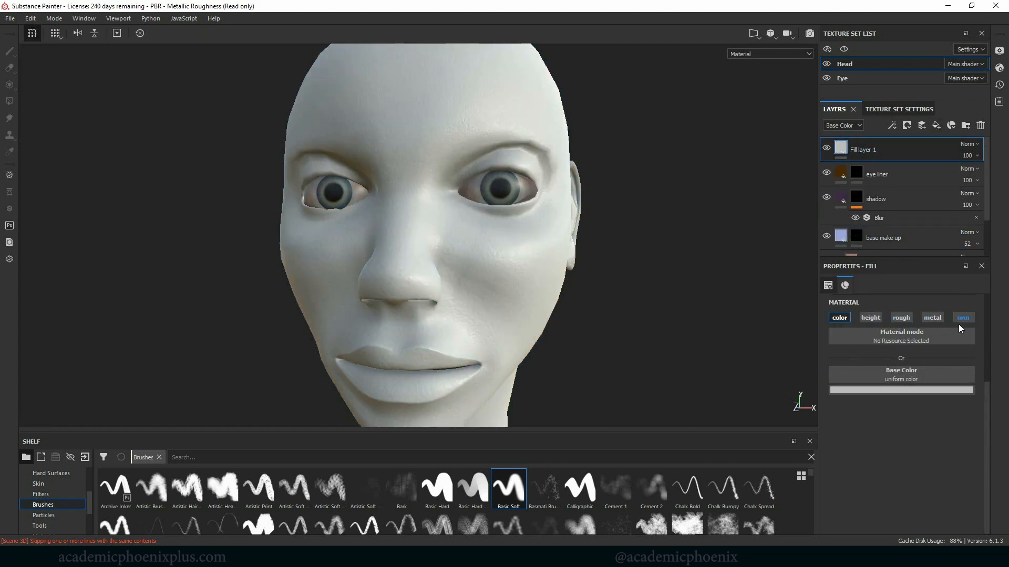
Set the new fill layer's base color to a dull red (RGB 0.185, 0.057, 0.057) and add a black mask
{"action": "left_click", "coordinate": [897, 390]}
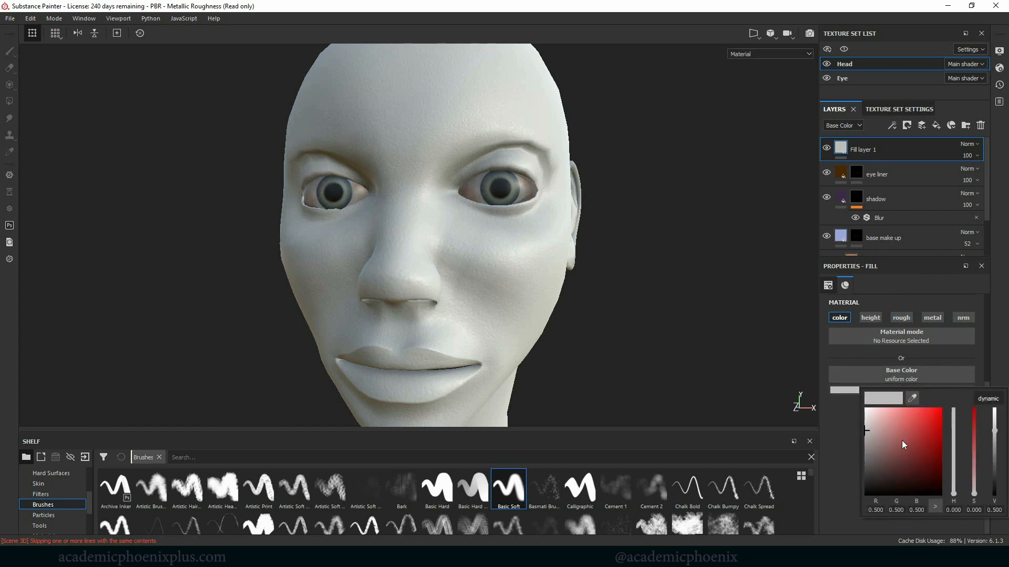
{"action": "mouse_move", "coordinate": [901, 440]}
{"action": "left_mouse_down"}
{"action": "mouse_move", "coordinate": [887, 452]}
{"action": "mouse_move", "coordinate": [896, 455]}
{"action": "left_mouse_up"}
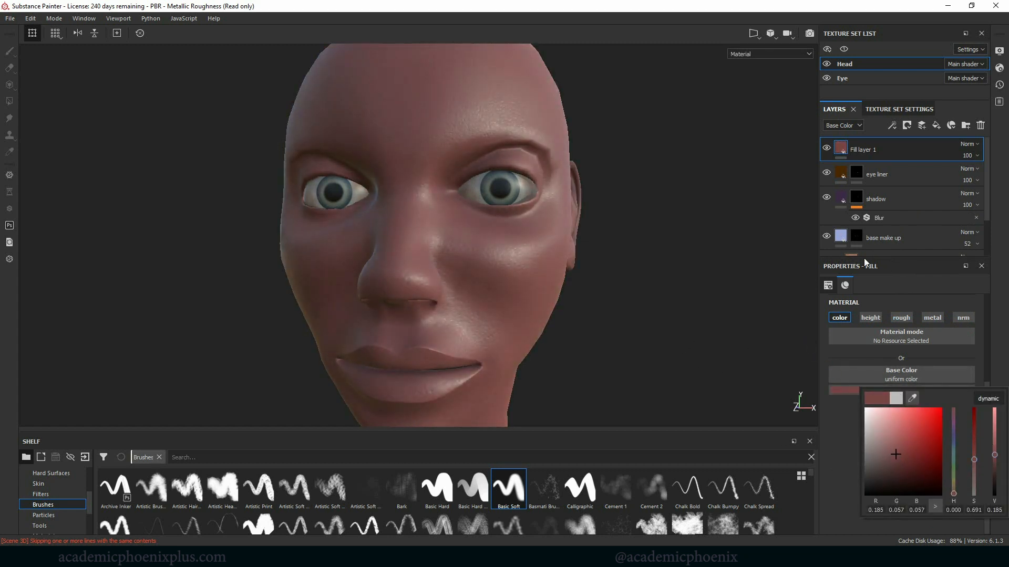
{"action": "right_click", "coordinate": [844, 149]}
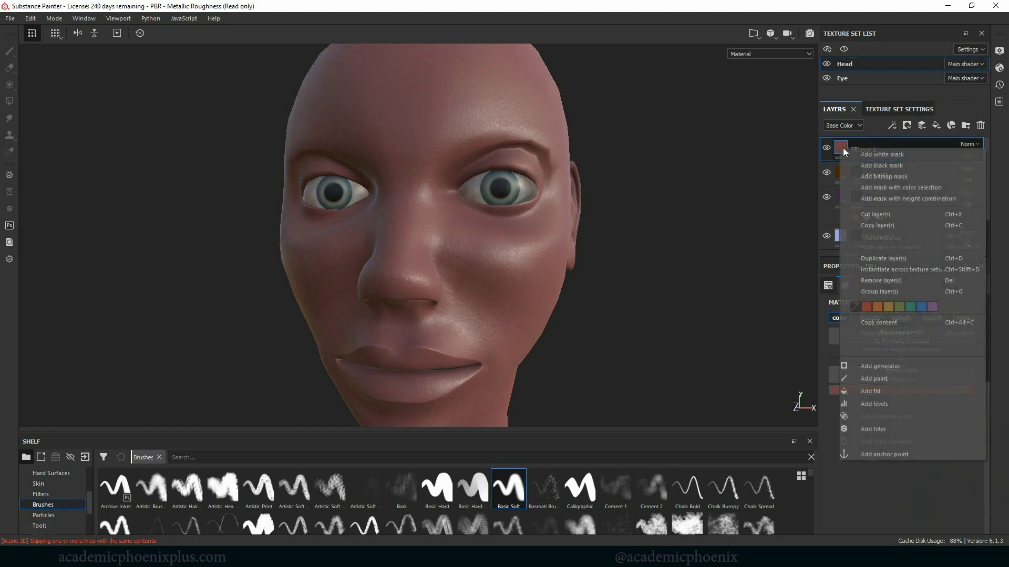
{"action": "left_click", "coordinate": [877, 161]}
Lower the opacity of the shadow layer to 59
{"action": "left_click_drag", "start_coordinate": [617, 285], "coordinate": [628, 326], "text": "alt"}
{"action": "left_click", "coordinate": [924, 198]}
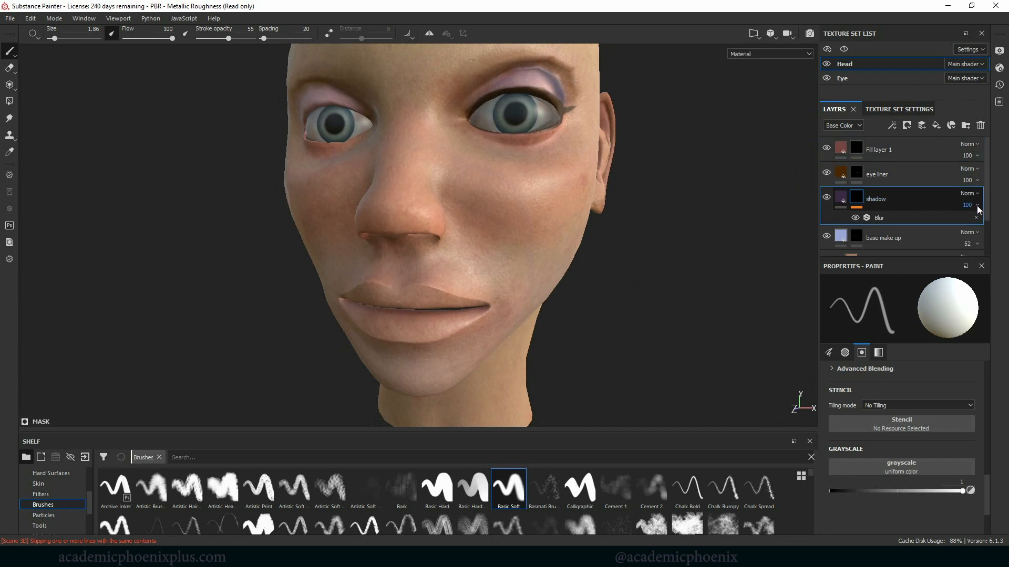
{"action": "mouse_move", "coordinate": [976, 205]}
{"action": "left_mouse_down"}
{"action": "mouse_move", "coordinate": [989, 227]}
{"action": "mouse_move", "coordinate": [981, 222]}
{"action": "left_mouse_up"}
{"action": "mouse_move", "coordinate": [610, 237]}
{"action": "left_mouse_down", "text": "alt"}
{"action": "mouse_move", "coordinate": [546, 237]}
{"action": "mouse_move", "coordinate": [604, 247]}
{"action": "left_mouse_up", "text": "alt"}
{"action": "middle_click_drag", "start_coordinate": [746, 251], "coordinate": [755, 281], "text": "alt"}
{"action": "left_click_drag", "start_coordinate": [620, 315], "coordinate": [648, 317], "text": "alt"}
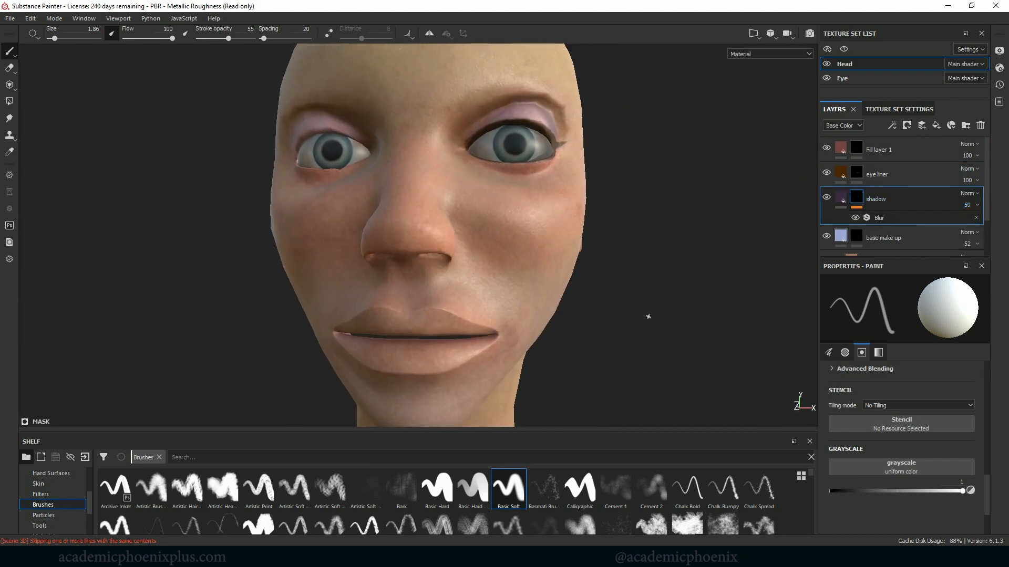
Paint light color strokes on the lower lip on Fill layer 1's mask, enlarging the brush to 3.09 and 6.53
{"action": "right_click_drag", "start_coordinate": [649, 317], "coordinate": [716, 273], "text": "alt"}
{"action": "middle_click_drag", "start_coordinate": [584, 352], "coordinate": [650, 287], "text": "alt"}
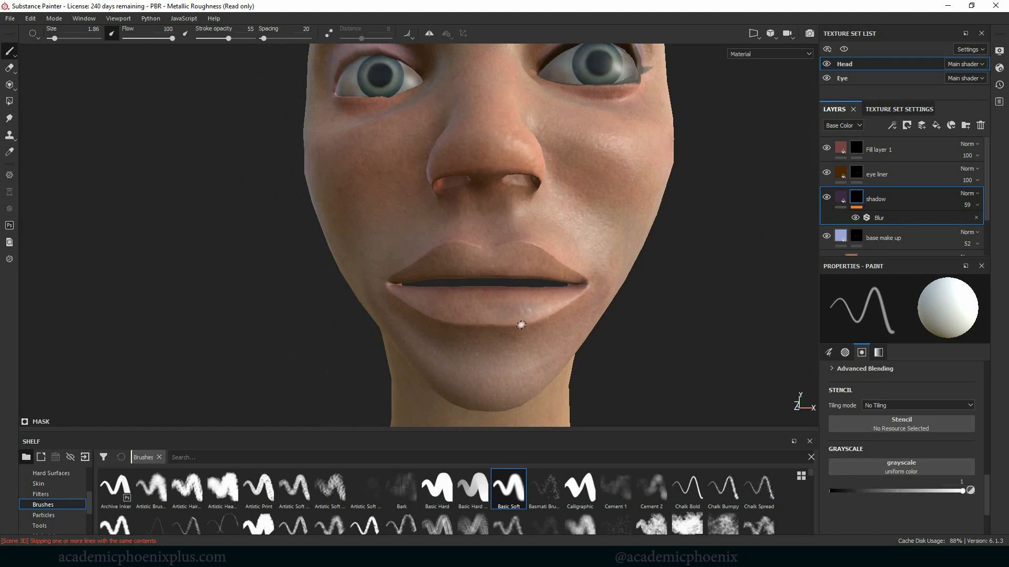
{"action": "left_click", "coordinate": [883, 152]}
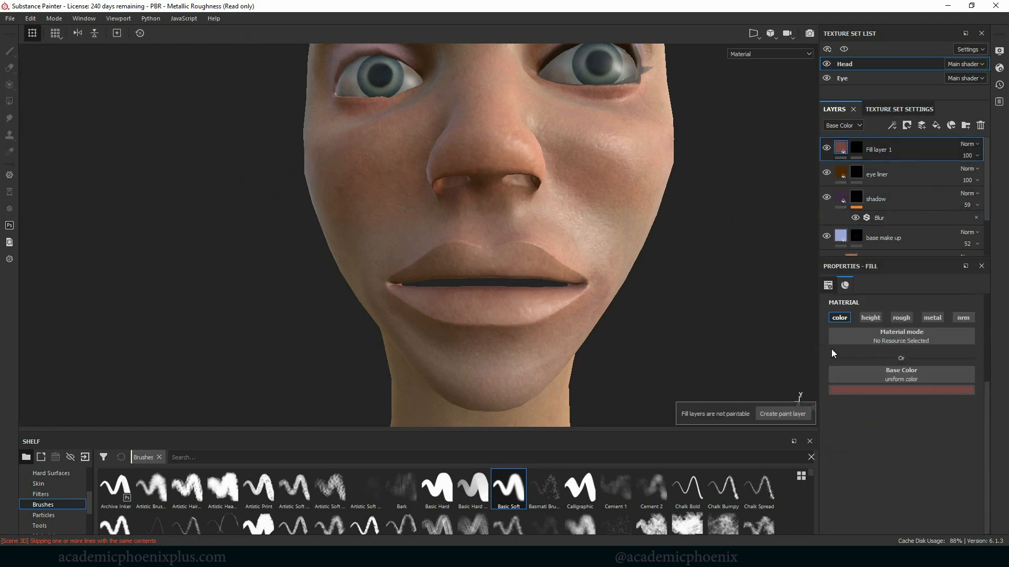
{"action": "left_click", "coordinate": [856, 149]}
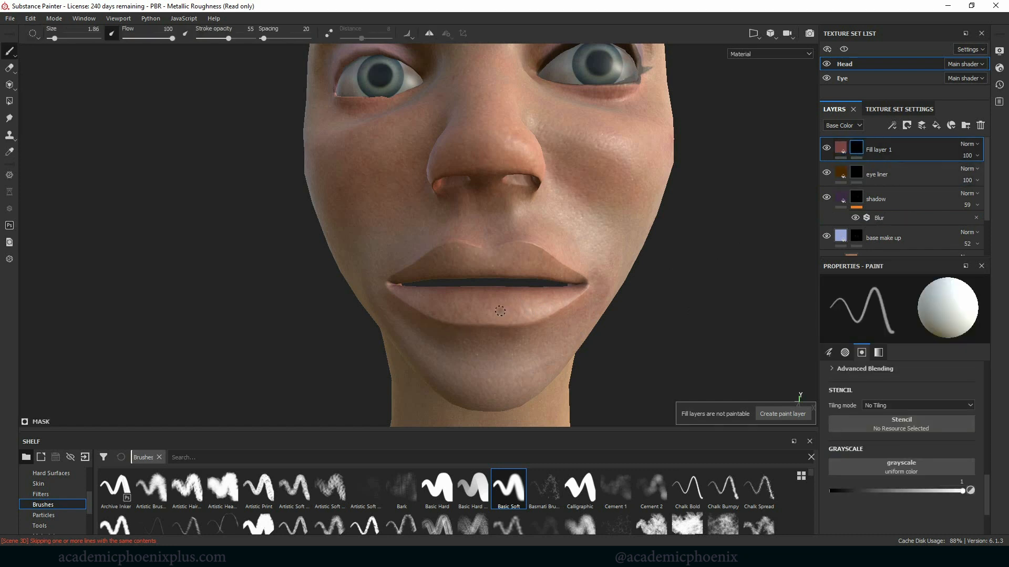
{"action": "key", "text": "bracketleft"}
{"action": "key", "text": "bracketright"}
{"action": "key", "text": "bracketright"}
{"action": "key", "text": "bracketright"}
{"action": "key", "text": "bracketright"}
{"action": "key", "text": "bracketright"}
{"action": "key", "text": "bracketright"}
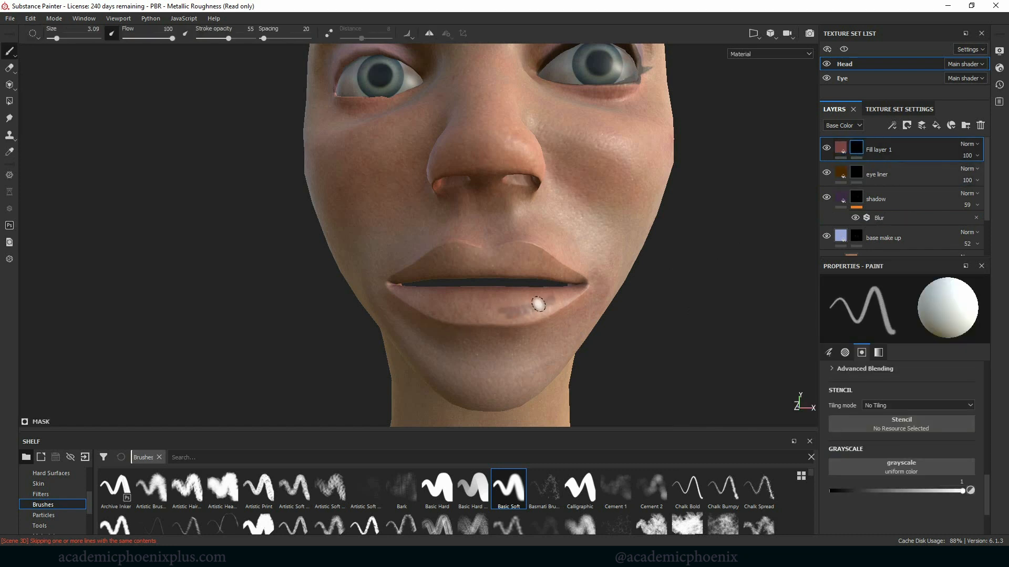
{"action": "mouse_move", "coordinate": [503, 303]}
{"action": "left_mouse_down"}
{"action": "mouse_move", "coordinate": [485, 305]}
{"action": "mouse_move", "coordinate": [523, 302]}
{"action": "left_mouse_up"}
{"action": "left_click_drag", "start_coordinate": [595, 308], "coordinate": [535, 317], "text": "alt"}
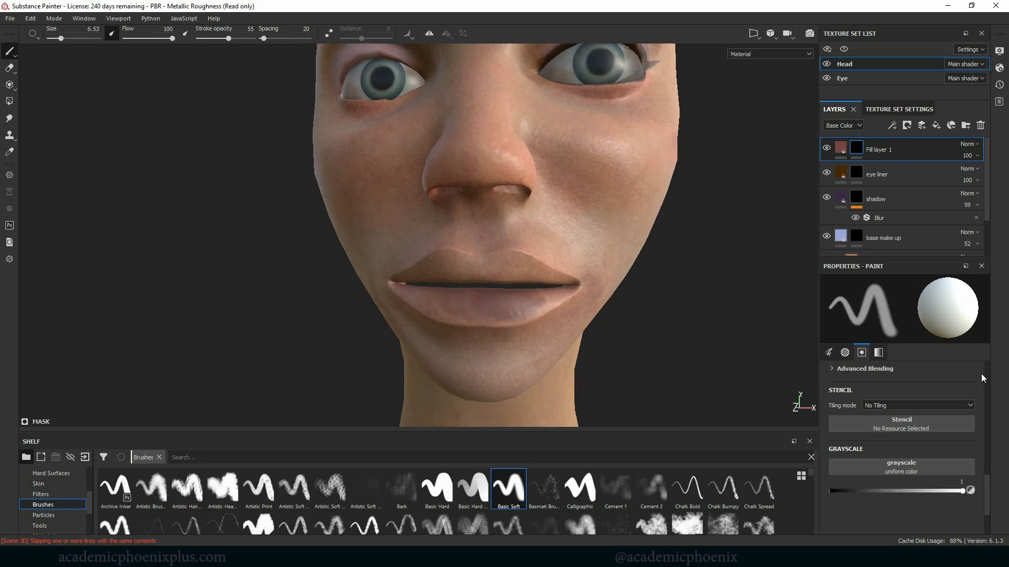
Set the brush's stroke opacity to 100 and paint stronger color on the middle of the lower lip with brush size 8.73
{"action": "scroll", "coordinate": [988, 380], "scroll_direction": "up", "scroll_amount": 10}
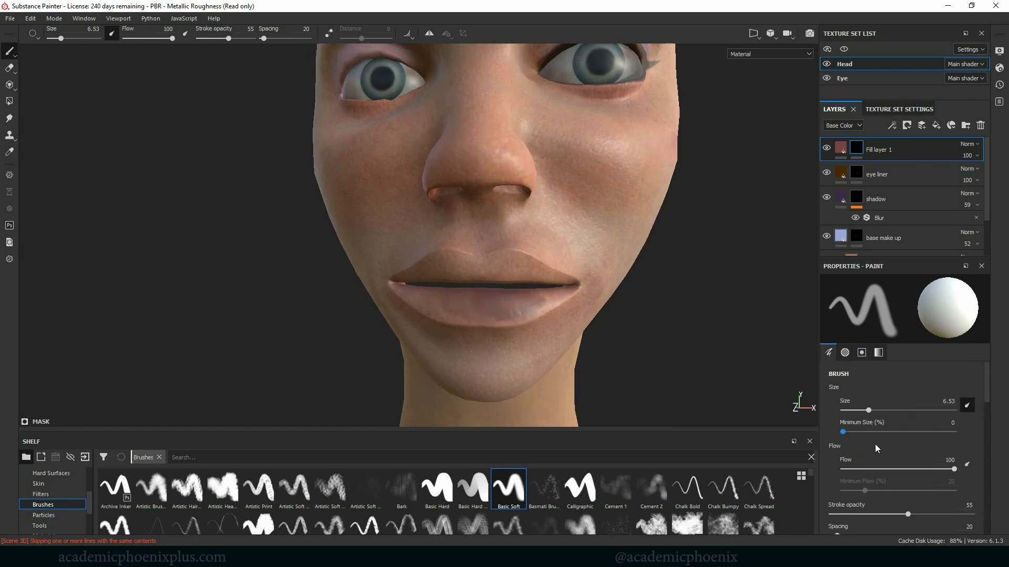
{"action": "left_click_drag", "start_coordinate": [908, 514], "coordinate": [973, 515]}
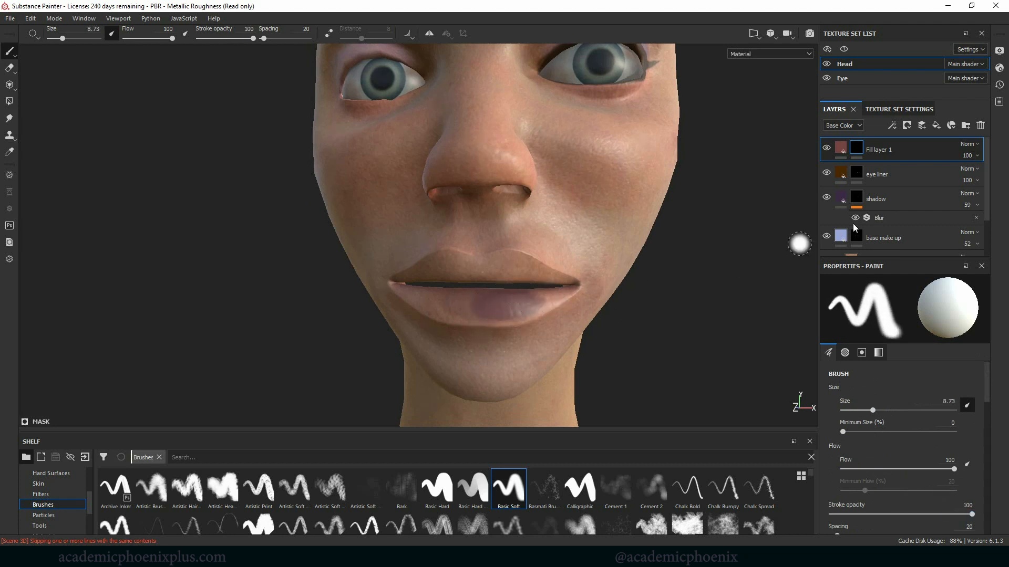
Change Fill layer 1's base color to a brighter, more saturated red
{"action": "left_click", "coordinate": [847, 153]}
{"action": "left_click", "coordinate": [875, 390]}
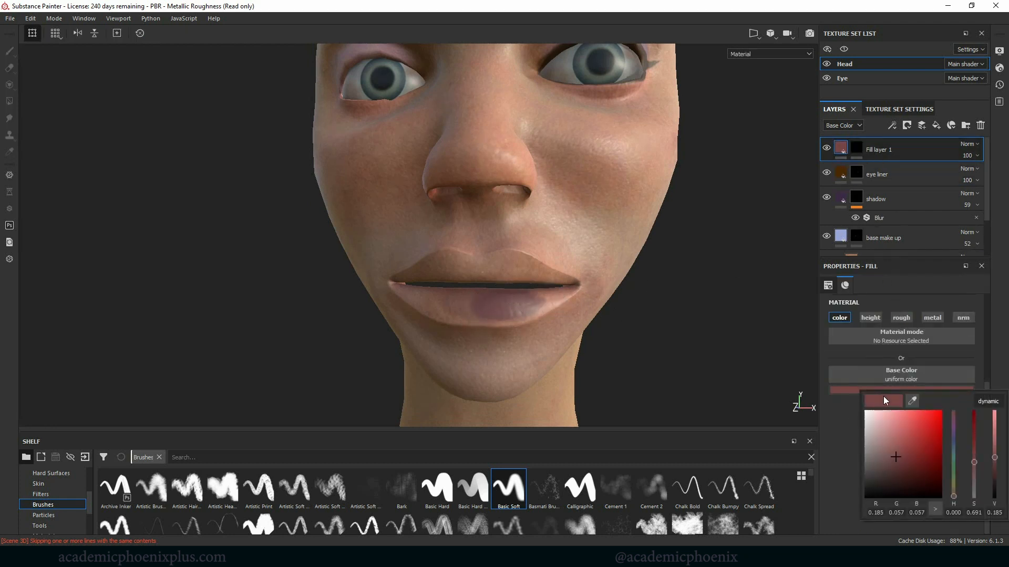
{"action": "left_click_drag", "start_coordinate": [906, 441], "coordinate": [904, 446]}
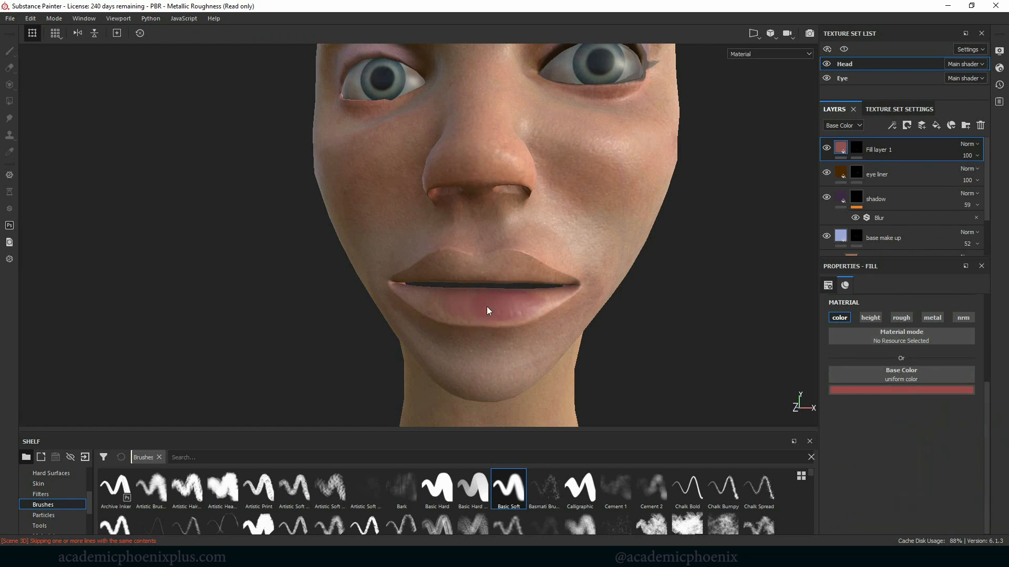
{"action": "left_click", "coordinate": [539, 299]}
Paint lip color over one half of the upper lip on Fill layer 1's mask, reducing the brush size from 8.73 to 3.09
{"action": "left_click", "coordinate": [856, 149]}
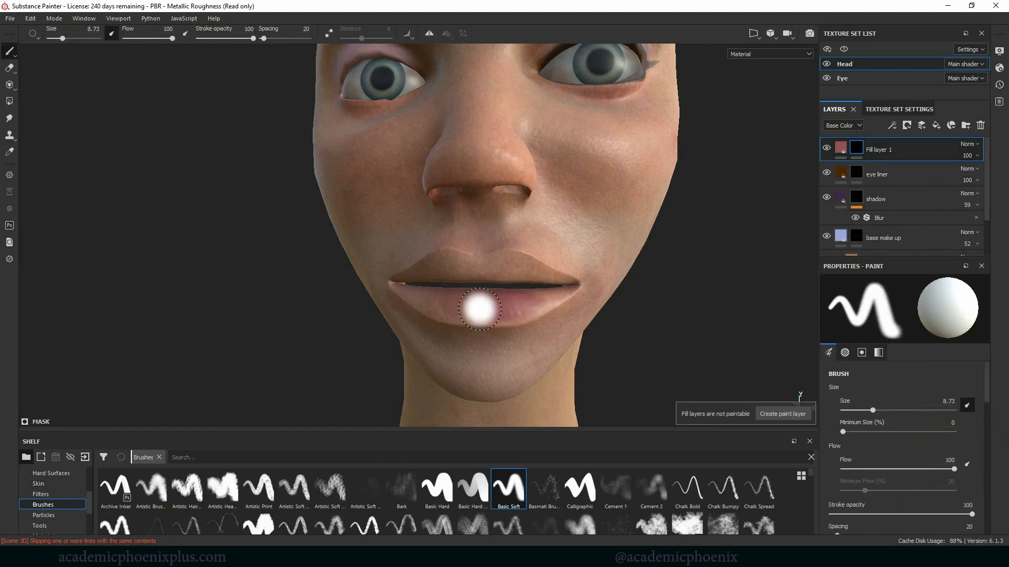
{"action": "left_click_drag", "start_coordinate": [511, 276], "coordinate": [490, 278]}
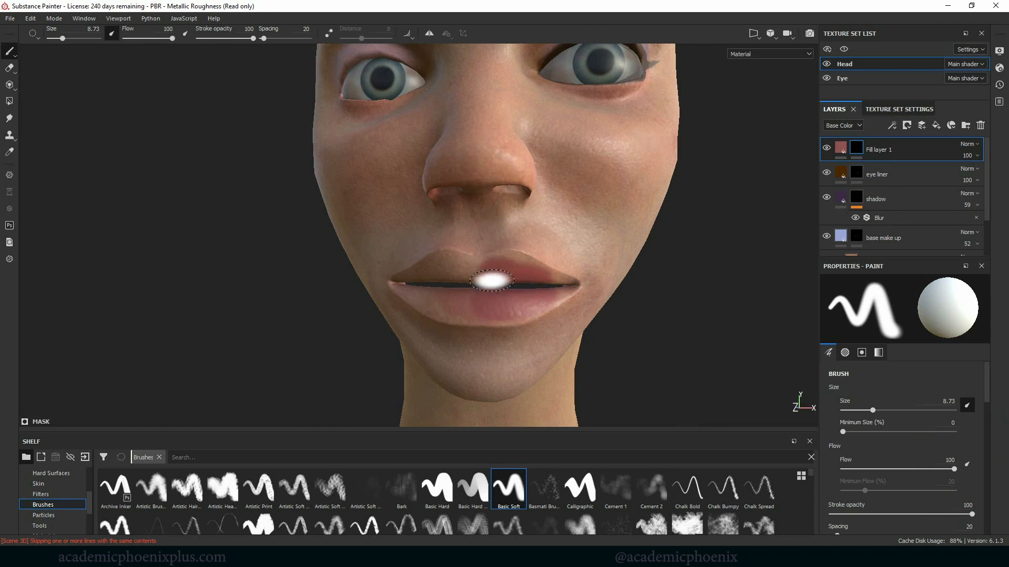
{"action": "key", "text": "bracketleft"}
{"action": "key", "text": "bracketleft"}
{"action": "key", "text": "bracketleft"}
{"action": "key", "text": "bracketleft"}
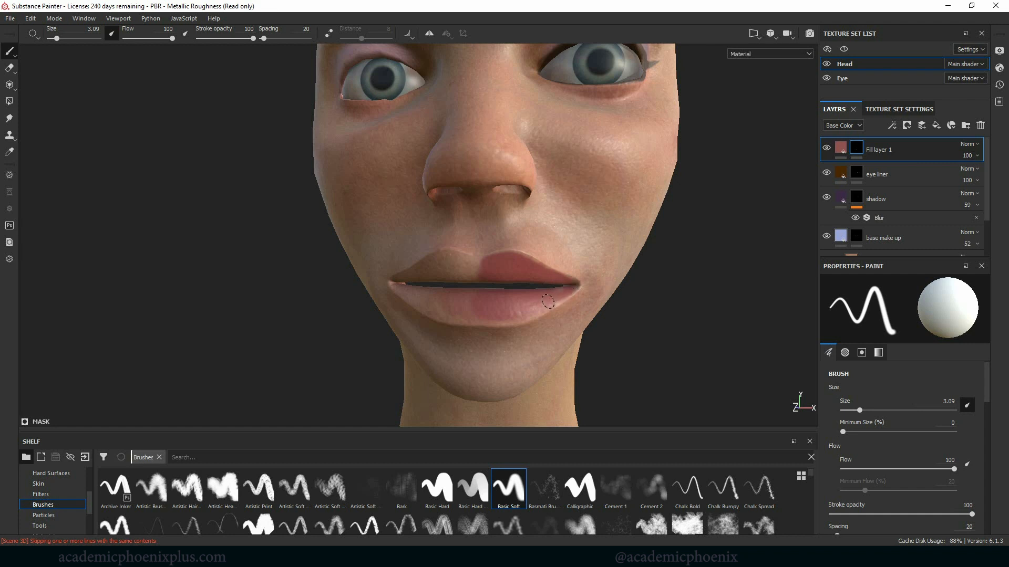
Paint the other half of the upper lip on the mask with the 3.09 brush, covering it out to the mouth corner
{"action": "left_click_drag", "start_coordinate": [674, 267], "coordinate": [790, 325], "text": "alt"}
{"action": "scroll", "coordinate": [746, 330], "scroll_direction": "up", "scroll_amount": 2}
{"action": "mouse_move", "coordinate": [693, 332]}
{"action": "left_mouse_down", "text": "alt"}
{"action": "mouse_move", "coordinate": [705, 307]}
{"action": "mouse_move", "coordinate": [710, 314]}
{"action": "left_mouse_up", "text": "alt"}
{"action": "mouse_move", "coordinate": [507, 284]}
{"action": "left_mouse_down"}
{"action": "mouse_move", "coordinate": [368, 323]}
{"action": "mouse_move", "coordinate": [432, 292]}
{"action": "mouse_move", "coordinate": [392, 291]}
{"action": "mouse_move", "coordinate": [376, 312]}
{"action": "mouse_move", "coordinate": [436, 273]}
{"action": "mouse_move", "coordinate": [385, 299]}
{"action": "left_mouse_up"}
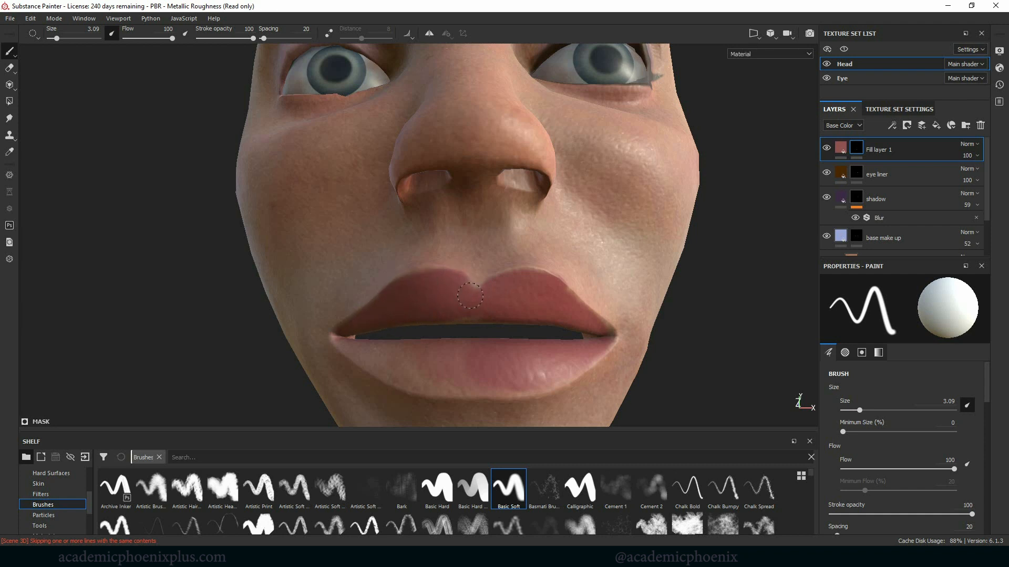
Paint the mouth corner and the remaining part of the lower lip with the same lip color
{"action": "middle_click_drag", "start_coordinate": [523, 273], "coordinate": [543, 273], "text": "alt"}
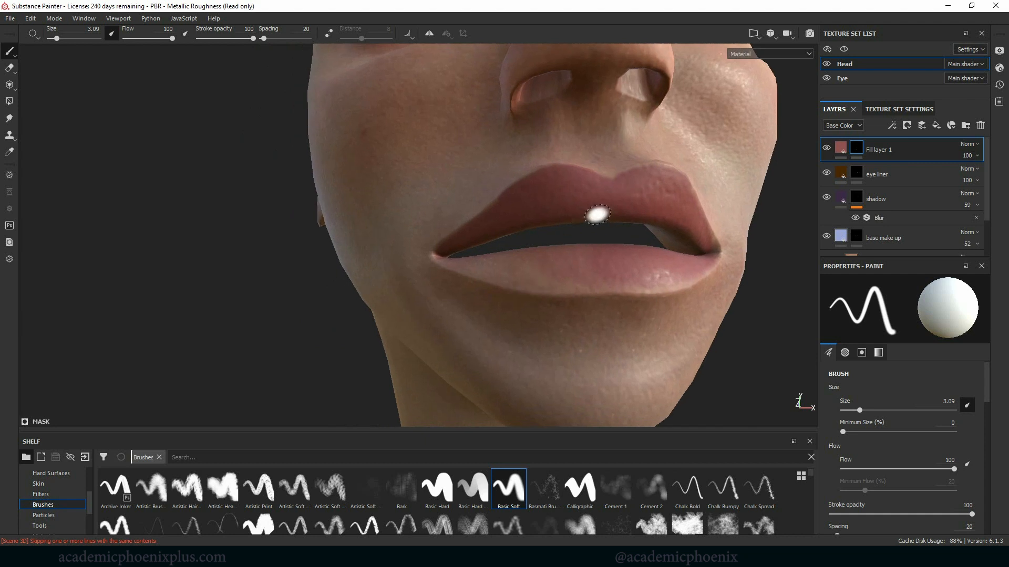
{"action": "left_click_drag", "start_coordinate": [662, 229], "coordinate": [625, 231], "text": "alt"}
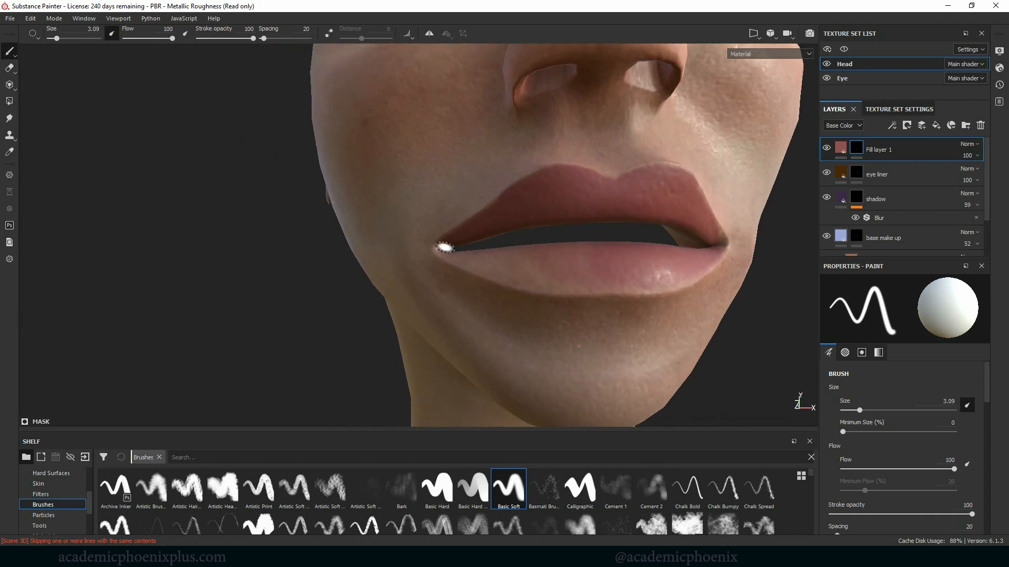
{"action": "left_click_drag", "start_coordinate": [445, 247], "coordinate": [562, 281]}
{"action": "mouse_move", "coordinate": [478, 270]}
{"action": "left_mouse_down"}
{"action": "mouse_move", "coordinate": [563, 284]}
{"action": "mouse_move", "coordinate": [526, 289]}
{"action": "mouse_move", "coordinate": [615, 281]}
{"action": "mouse_move", "coordinate": [504, 260]}
{"action": "mouse_move", "coordinate": [525, 251]}
{"action": "mouse_move", "coordinate": [470, 248]}
{"action": "mouse_move", "coordinate": [597, 279]}
{"action": "left_mouse_up"}
Examine the painted lips together with the eye makeup on the whole head from several angles
{"action": "mouse_move", "coordinate": [691, 275]}
{"action": "left_mouse_down", "text": "alt"}
{"action": "mouse_move", "coordinate": [554, 279]}
{"action": "mouse_move", "coordinate": [666, 265]}
{"action": "mouse_move", "coordinate": [710, 236]}
{"action": "mouse_move", "coordinate": [670, 206]}
{"action": "left_mouse_up", "text": "alt"}
{"action": "right_click_drag", "start_coordinate": [638, 258], "coordinate": [578, 265], "text": "ctrl"}
{"action": "middle_click_drag", "start_coordinate": [398, 287], "coordinate": [345, 340], "text": "alt"}
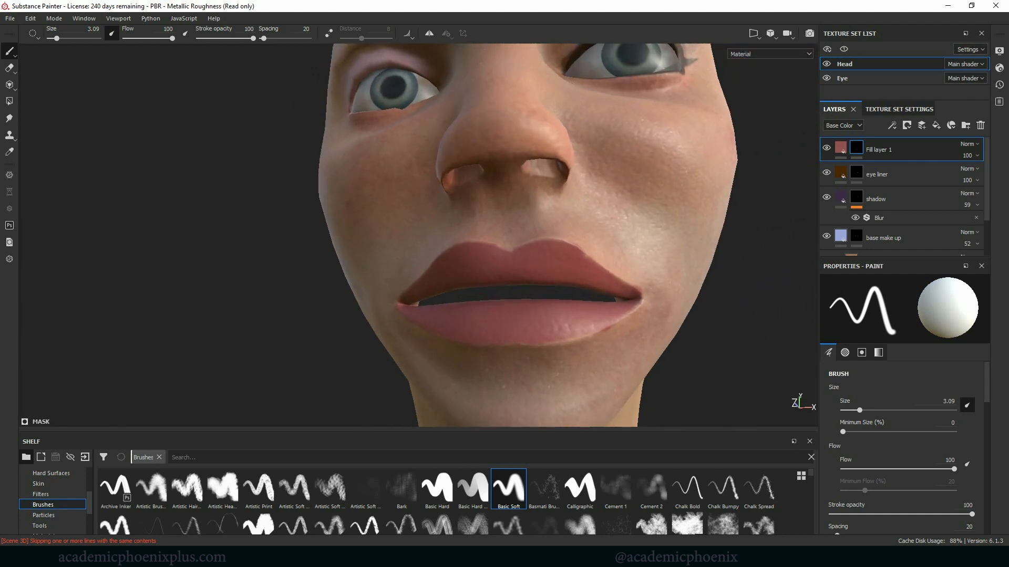
{"action": "right_click_drag", "start_coordinate": [367, 336], "coordinate": [331, 336], "text": "alt"}
{"action": "middle_click_drag", "start_coordinate": [418, 333], "coordinate": [319, 333], "text": "alt"}
{"action": "left_click_drag", "start_coordinate": [320, 332], "coordinate": [304, 341], "text": "alt"}
{"action": "scroll", "coordinate": [608, 295], "scroll_direction": "down", "scroll_amount": 6}
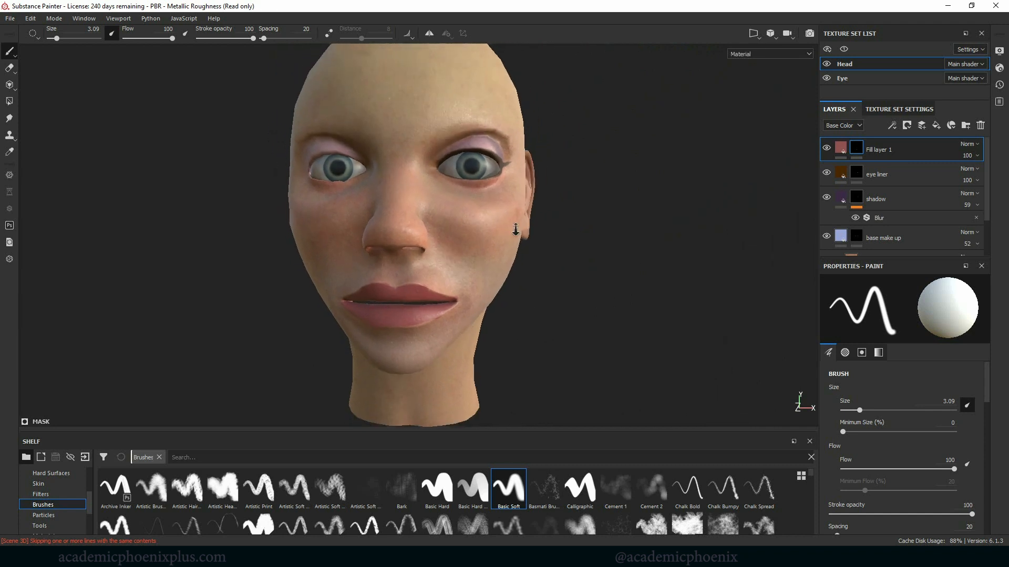
{"action": "scroll", "coordinate": [632, 279], "scroll_direction": "up", "scroll_amount": 5}
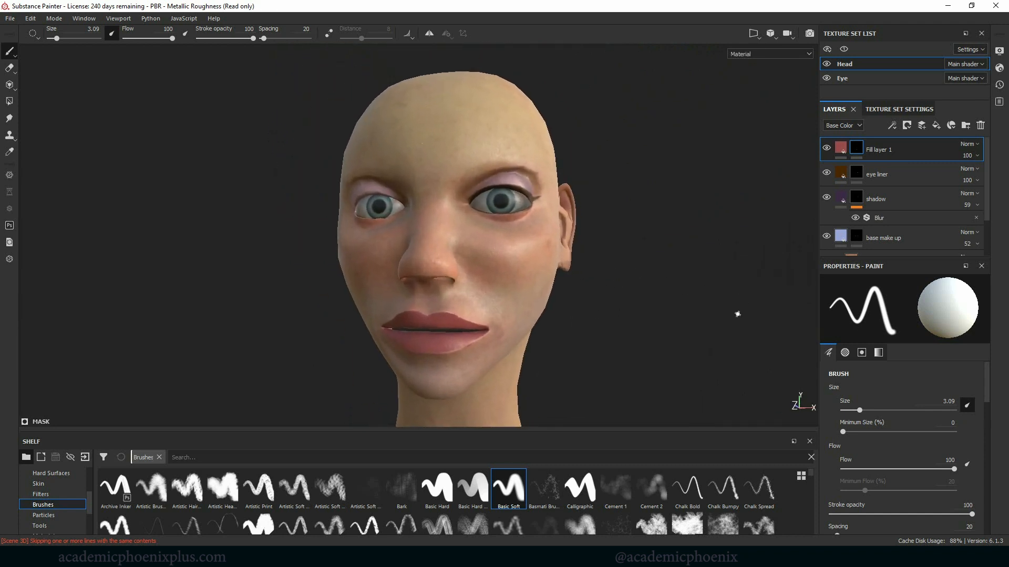
{"action": "mouse_move", "coordinate": [608, 302]}
{"action": "left_mouse_down", "text": "alt"}
{"action": "mouse_move", "coordinate": [622, 319]}
{"action": "mouse_move", "coordinate": [603, 307]}
{"action": "left_mouse_up", "text": "alt"}
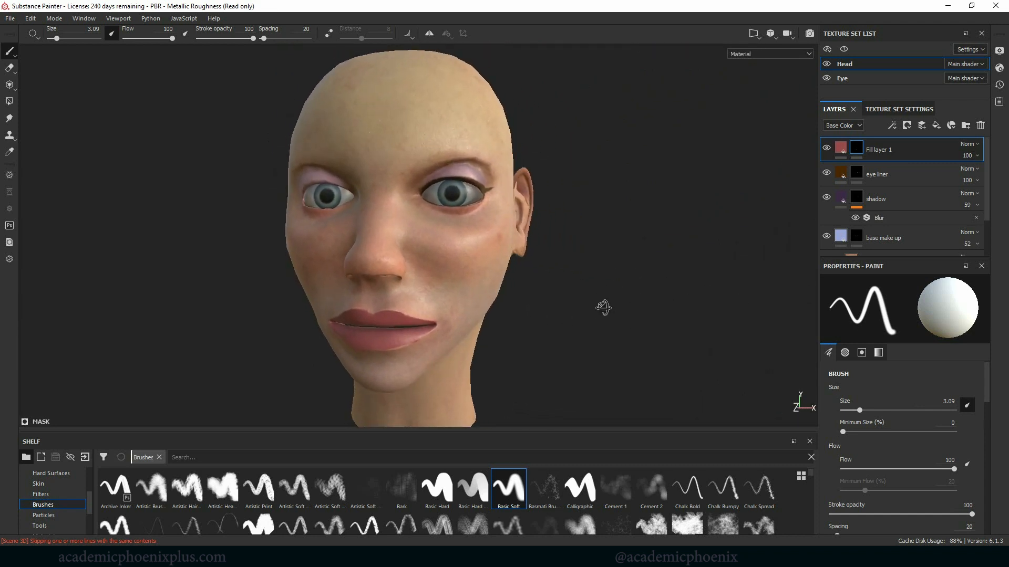
Lower the opacity of the sun damage layer in the skin All folder to 55
{"action": "mouse_move", "coordinate": [988, 191]}
{"action": "left_mouse_down"}
{"action": "mouse_move", "coordinate": [990, 227]}
{"action": "mouse_move", "coordinate": [986, 207]}
{"action": "left_mouse_up"}
{"action": "left_click", "coordinate": [836, 214]}
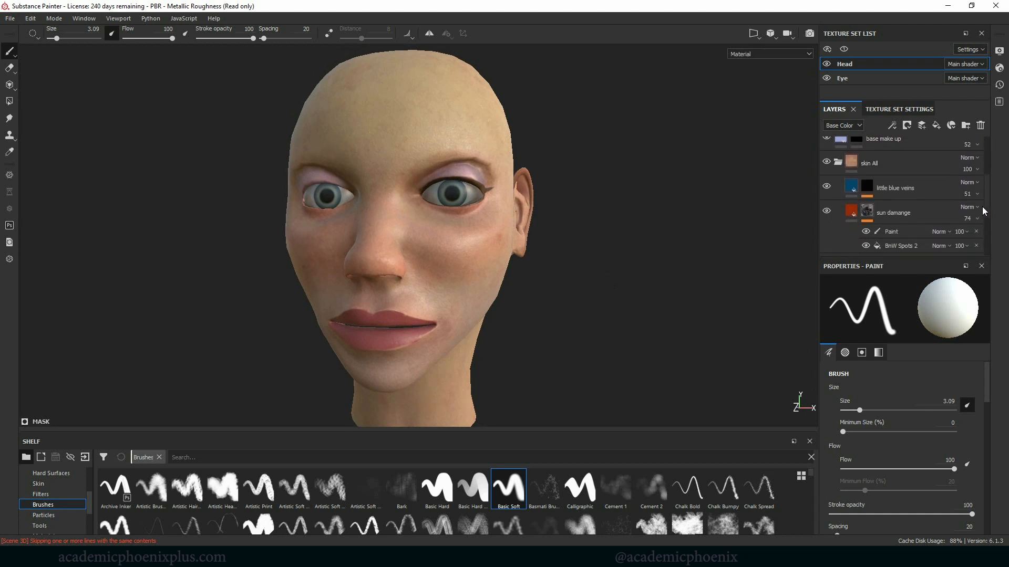
{"action": "left_click", "coordinate": [919, 212]}
{"action": "left_click", "coordinate": [978, 219]}
{"action": "left_click_drag", "start_coordinate": [984, 238], "coordinate": [989, 239]}
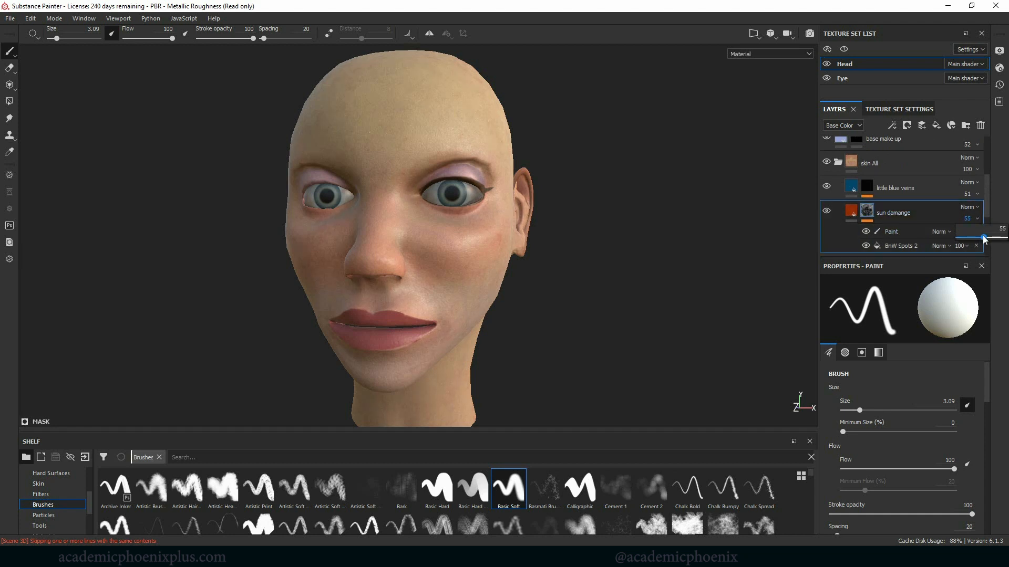
{"action": "middle_click_drag", "start_coordinate": [598, 302], "coordinate": [661, 247], "text": "alt"}
{"action": "right_click_drag", "start_coordinate": [661, 246], "coordinate": [777, 269], "text": "alt"}
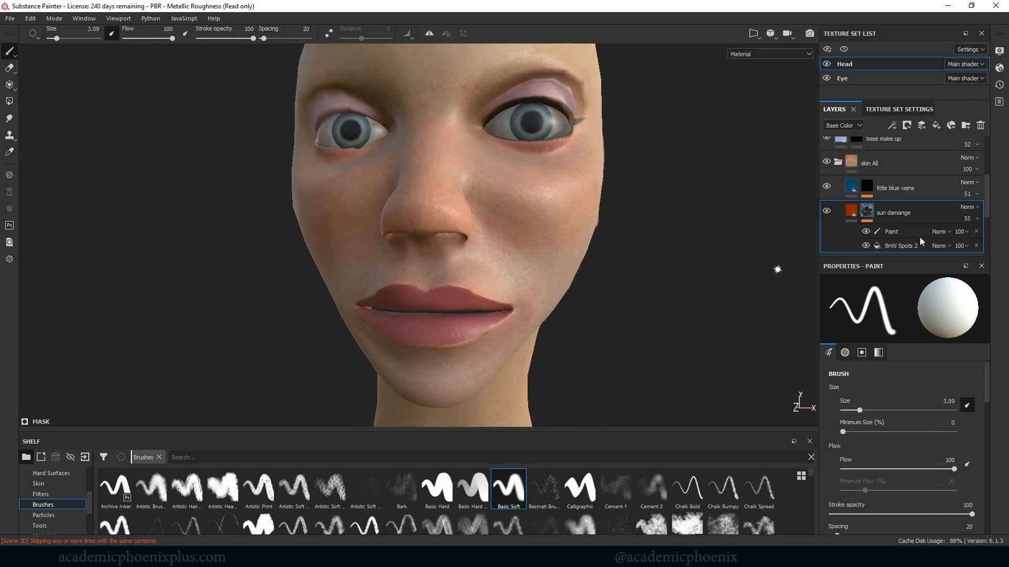
Activate Polygon Fill on Fill layer 1's mask and examine how the mesh polygons follow the lip edges
{"action": "scroll", "coordinate": [983, 196], "scroll_direction": "up", "scroll_amount": 4}
{"action": "left_click", "coordinate": [857, 150]}
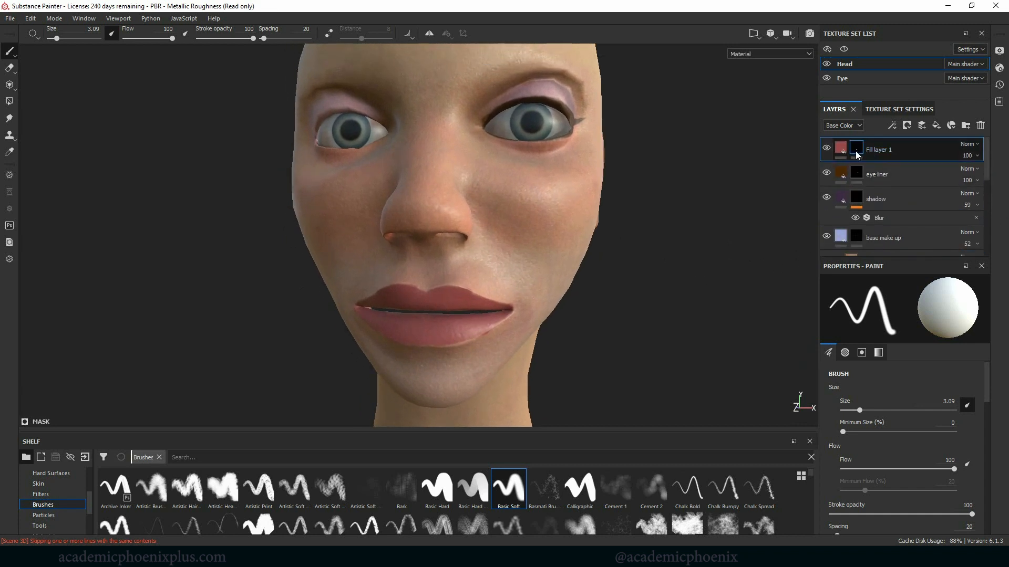
{"action": "left_click", "coordinate": [9, 101]}
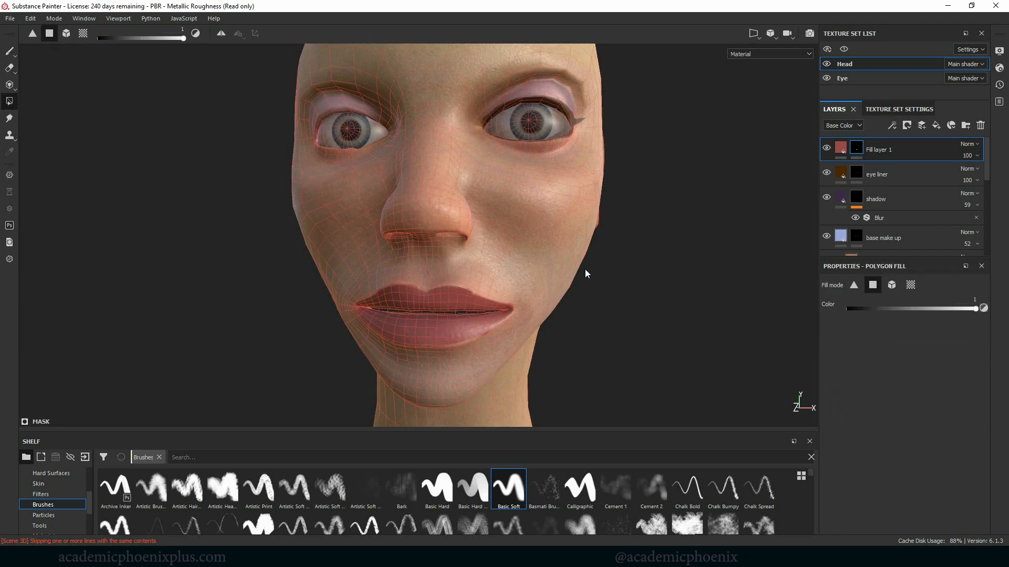
{"action": "left_click_drag", "start_coordinate": [585, 273], "coordinate": [637, 288], "text": "alt"}
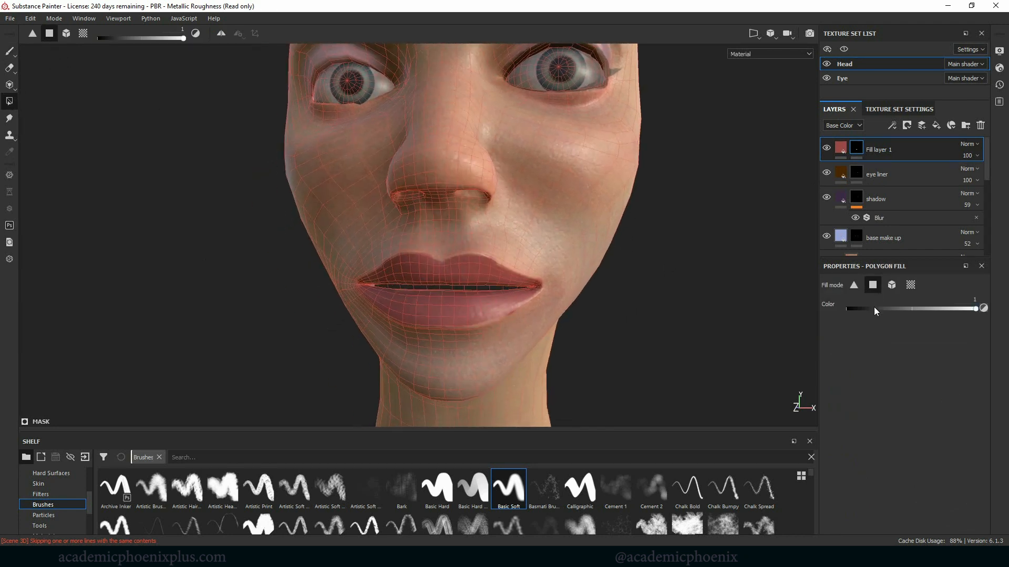
{"action": "right_click_drag", "start_coordinate": [663, 301], "coordinate": [741, 294], "text": "alt"}
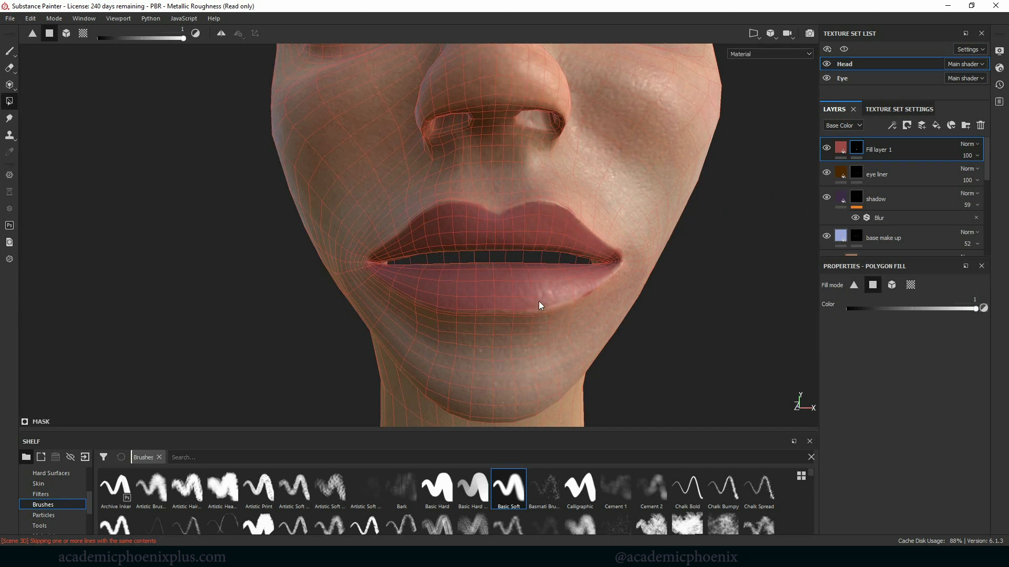
{"action": "left_click_drag", "start_coordinate": [522, 304], "coordinate": [459, 241], "text": "alt"}
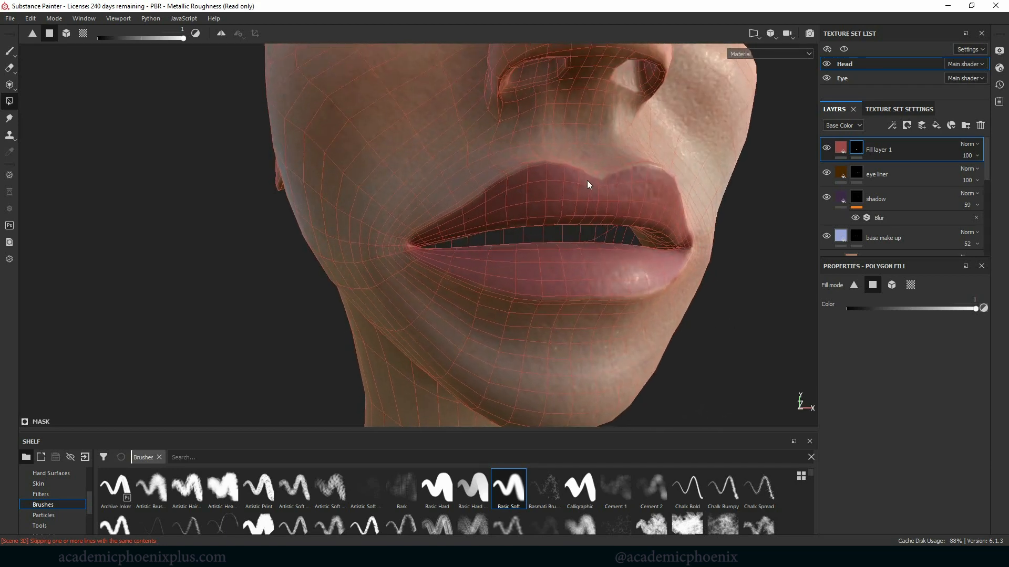
{"action": "left_click_drag", "start_coordinate": [599, 178], "coordinate": [743, 221], "text": "alt"}
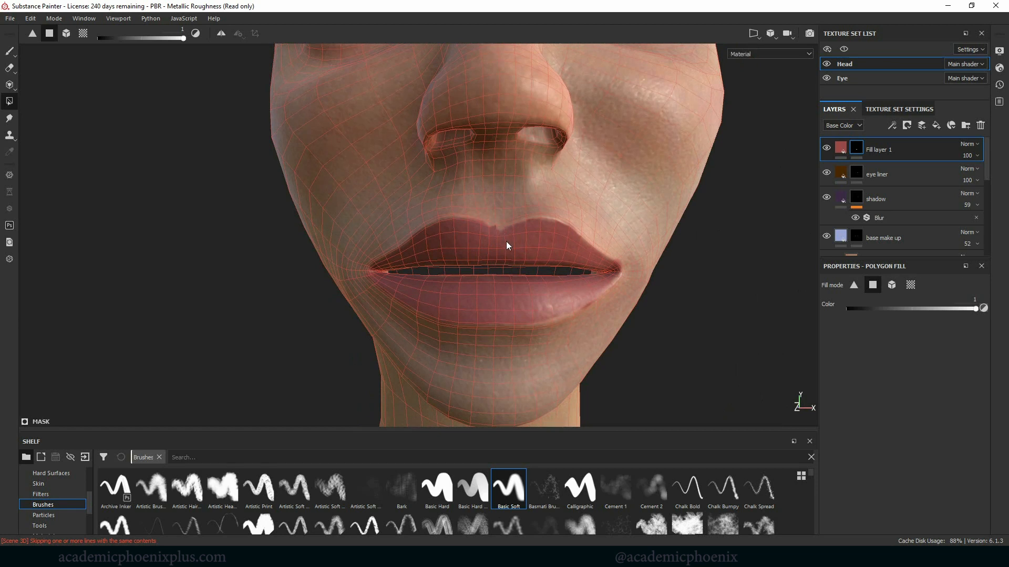
{"action": "left_click_drag", "start_coordinate": [717, 326], "coordinate": [646, 316], "text": "alt"}
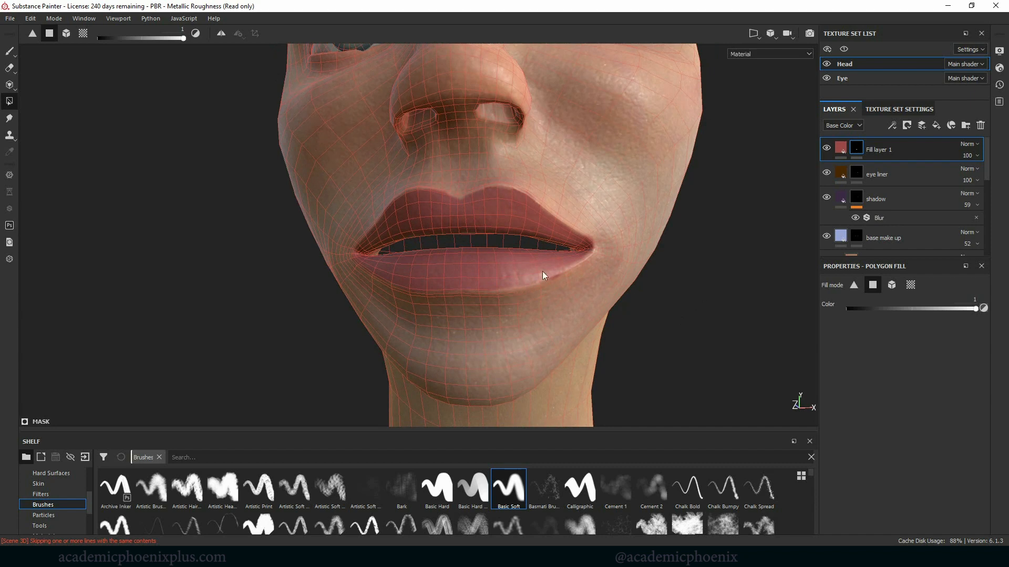
{"action": "right_click_drag", "start_coordinate": [621, 255], "coordinate": [833, 290], "text": "alt"}
{"action": "left_click_drag", "start_coordinate": [814, 285], "coordinate": [747, 269], "text": "alt"}
{"action": "left_click_drag", "start_coordinate": [514, 234], "coordinate": [484, 279], "text": "alt"}
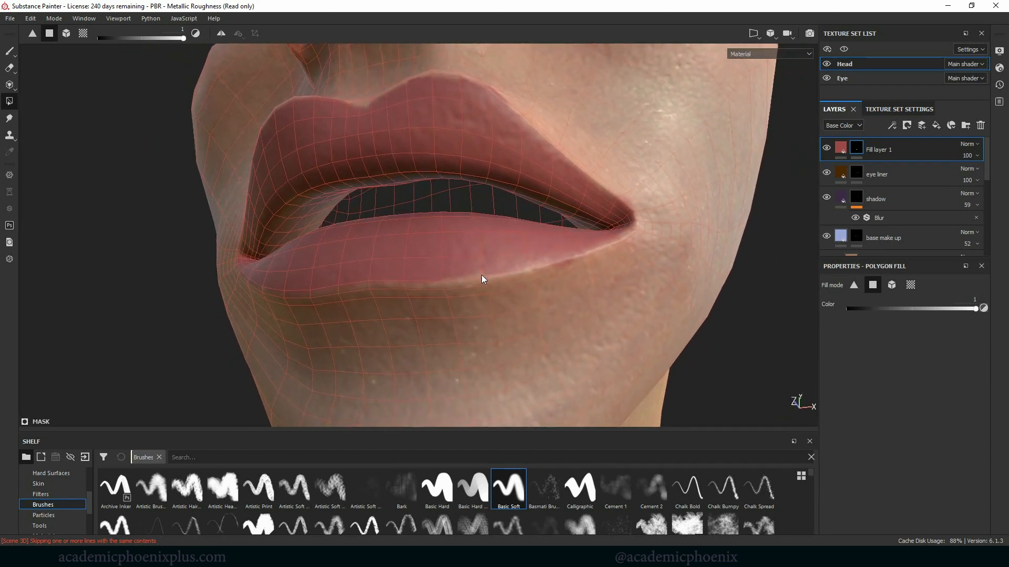
{"action": "left_click_drag", "start_coordinate": [547, 228], "coordinate": [465, 143], "text": "alt"}
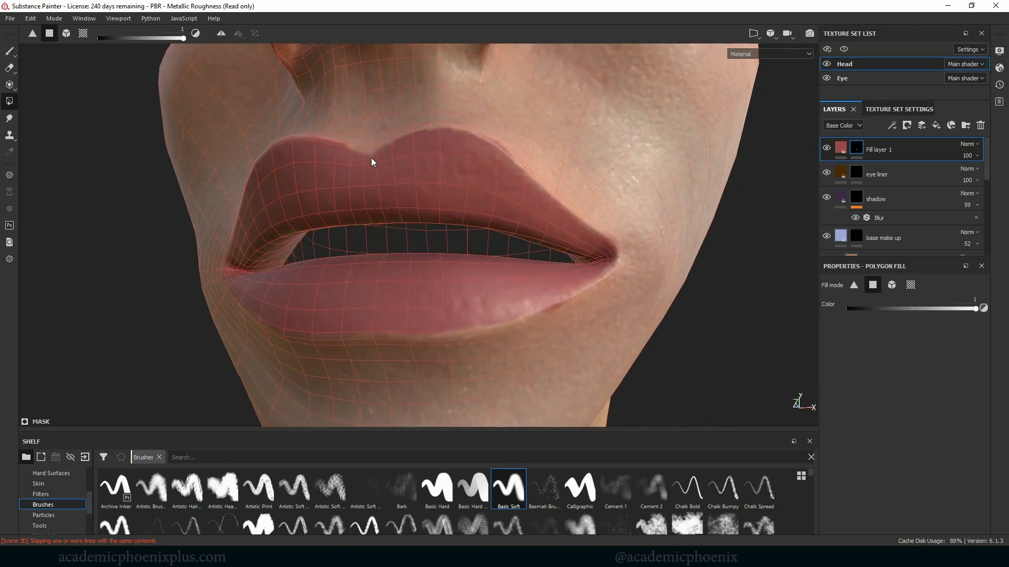
{"action": "left_click_drag", "start_coordinate": [570, 226], "coordinate": [486, 303], "text": "alt"}
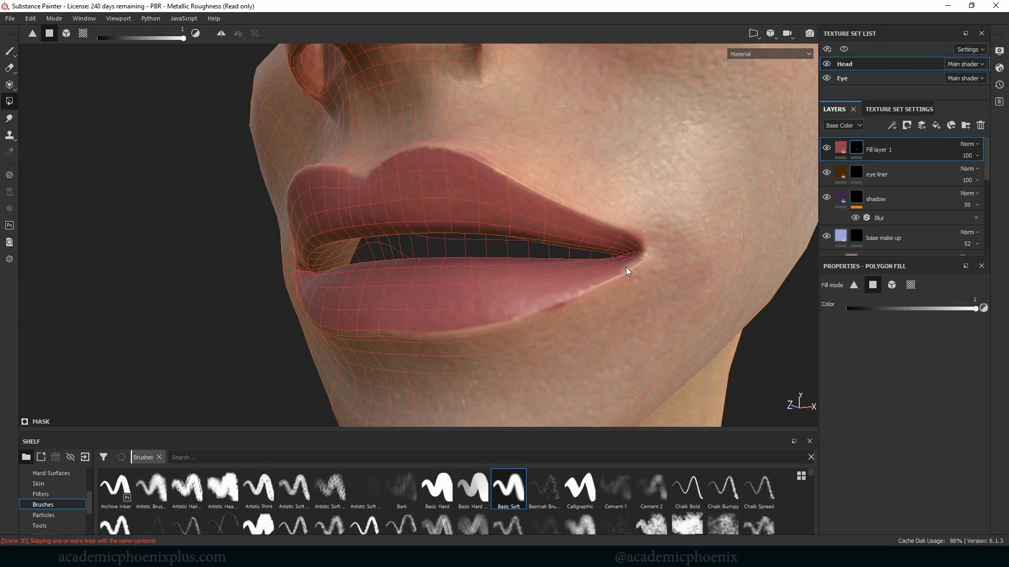
Try filling a single polygon above the upper lip on the mask and undo it
{"action": "left_click_drag", "start_coordinate": [629, 266], "coordinate": [527, 220], "text": "alt"}
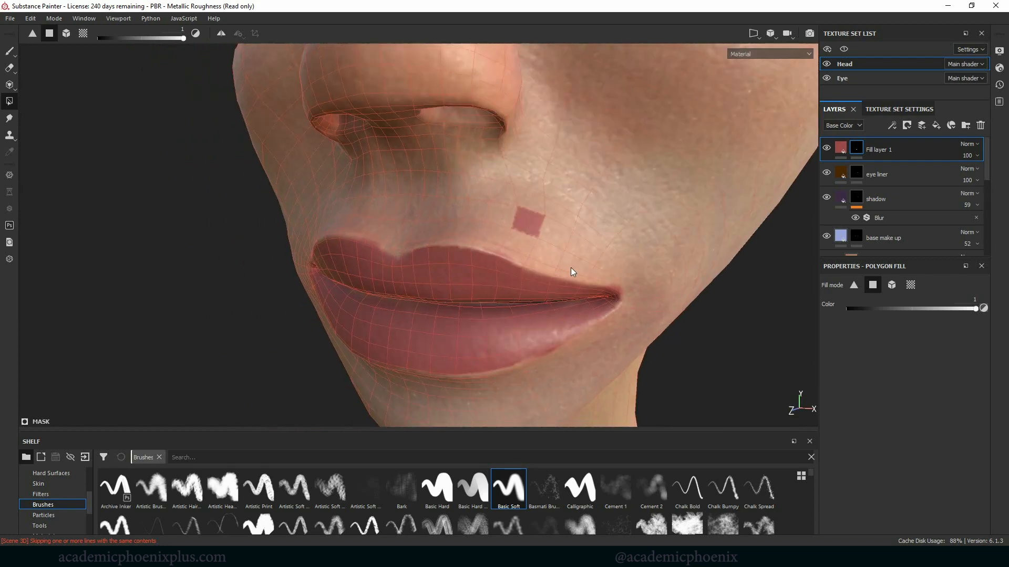
{"action": "key", "text": "ctrl+z"}
{"action": "left_click_drag", "start_coordinate": [759, 372], "coordinate": [625, 323], "text": "alt"}
{"action": "left_click_drag", "start_coordinate": [453, 334], "coordinate": [337, 270], "text": "alt"}
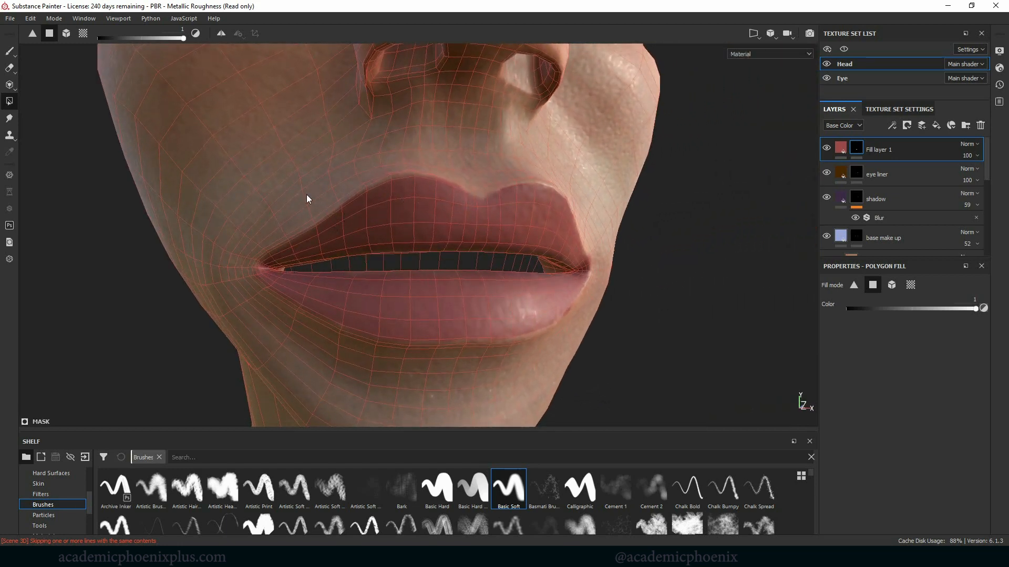
Return to the Paint brush and paint black on the mask around the lower lip's edge and mouth corner, undoing unwanted touches
{"action": "key", "text": "1"}
{"action": "left_click_drag", "start_coordinate": [660, 247], "coordinate": [613, 289], "text": "alt"}
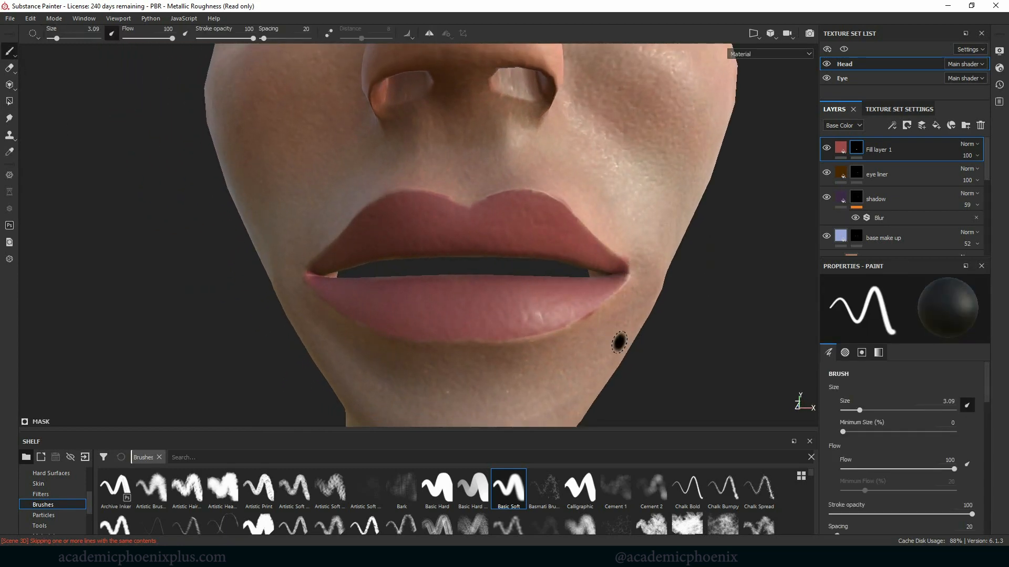
{"action": "mouse_move", "coordinate": [619, 342]}
{"action": "left_mouse_down", "text": "alt"}
{"action": "mouse_move", "coordinate": [705, 331]}
{"action": "mouse_move", "coordinate": [608, 337]}
{"action": "left_mouse_up", "text": "alt"}
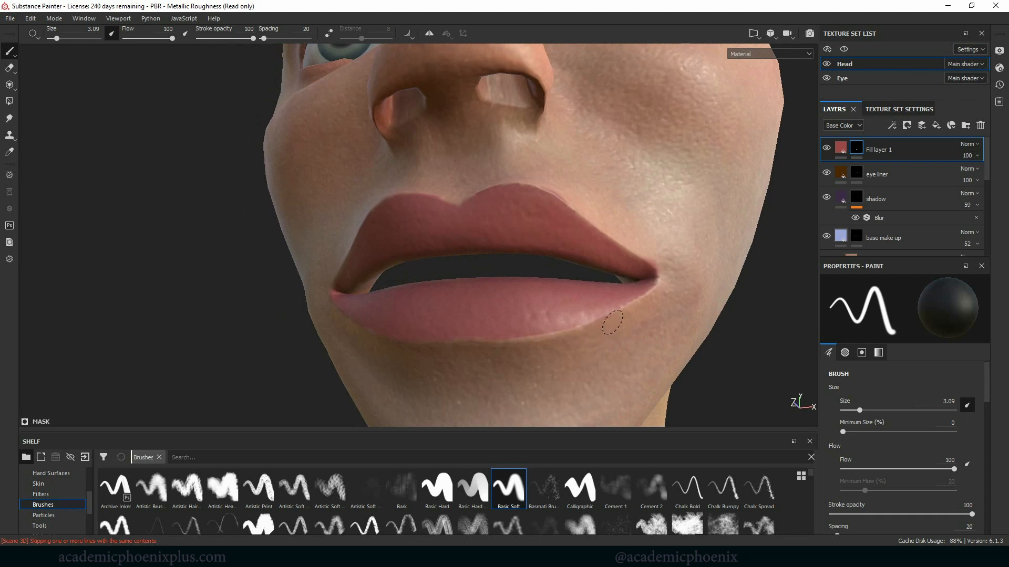
{"action": "left_click_drag", "start_coordinate": [759, 353], "coordinate": [675, 273], "text": "alt"}
{"action": "left_click", "coordinate": [671, 267]}
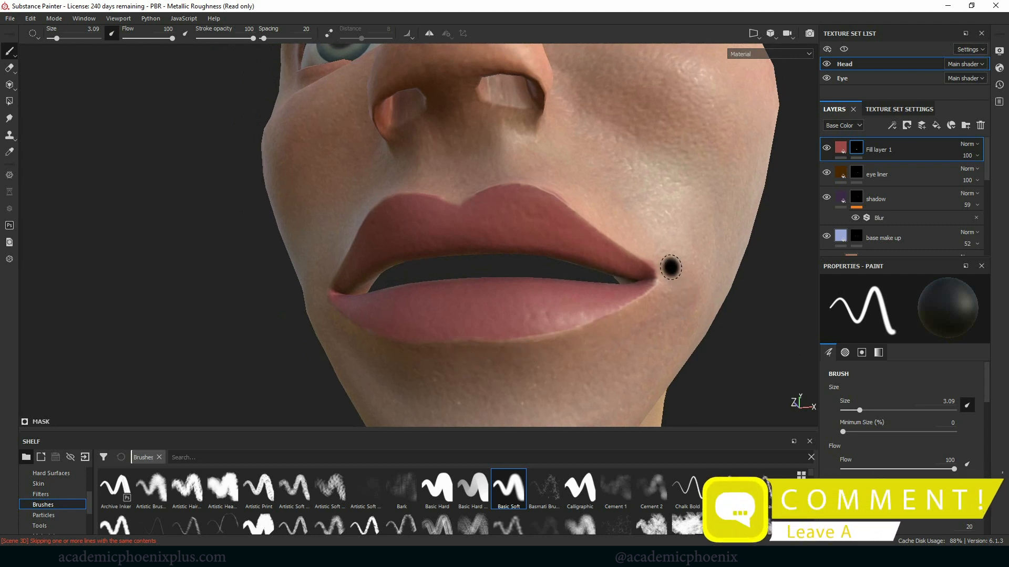
{"action": "key", "text": "ctrl+z"}
{"action": "left_click", "coordinate": [645, 242]}
{"action": "key", "text": "ctrl+z"}
{"action": "left_click", "coordinate": [655, 218]}
{"action": "key", "text": "ctrl+z"}
Trim the lip color along the upper lip's outer edge with black on the mask, undoing unwanted touches
{"action": "mouse_move", "coordinate": [655, 219]}
{"action": "left_mouse_down", "text": "alt"}
{"action": "mouse_move", "coordinate": [601, 178]}
{"action": "mouse_move", "coordinate": [607, 186]}
{"action": "left_mouse_up", "text": "alt"}
{"action": "left_click", "coordinate": [518, 216]}
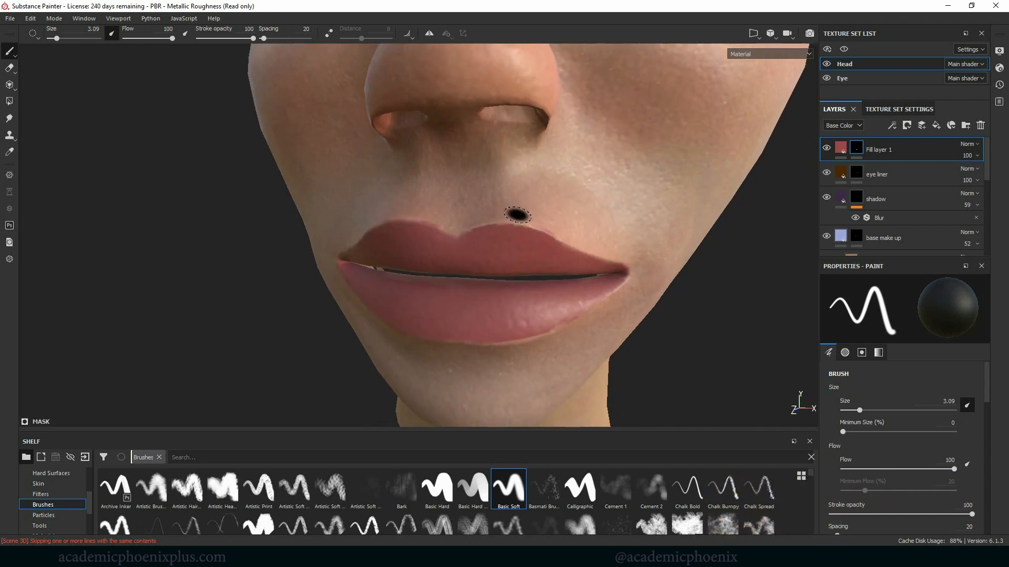
{"action": "key", "text": "ctrl+z"}
{"action": "left_click", "coordinate": [581, 220]}
{"action": "key", "text": "ctrl+z"}
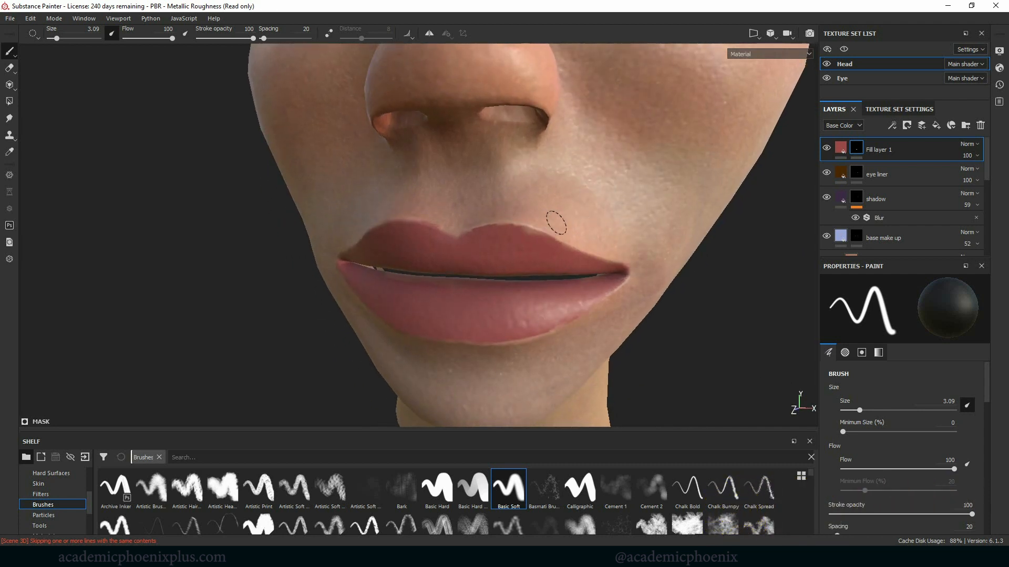
{"action": "left_click", "coordinate": [529, 211]}
{"action": "key", "text": "ctrl+z"}
Switch the mask brush back to white and touch up the lip color along the upper lip and at the mouth corner
{"action": "key", "text": "x"}
{"action": "left_click_drag", "start_coordinate": [506, 239], "coordinate": [499, 237]}
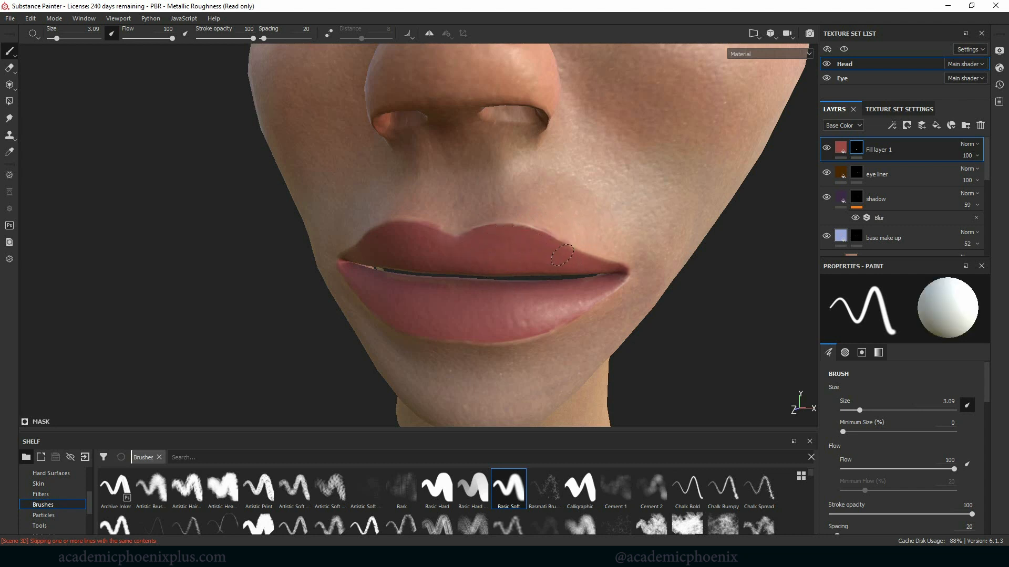
{"action": "left_click", "coordinate": [459, 247]}
{"action": "key", "text": "ctrl+z"}
{"action": "mouse_move", "coordinate": [459, 246]}
{"action": "left_mouse_down", "text": "alt"}
{"action": "mouse_move", "coordinate": [265, 349]}
{"action": "mouse_move", "coordinate": [361, 270]}
{"action": "left_mouse_up", "text": "alt"}
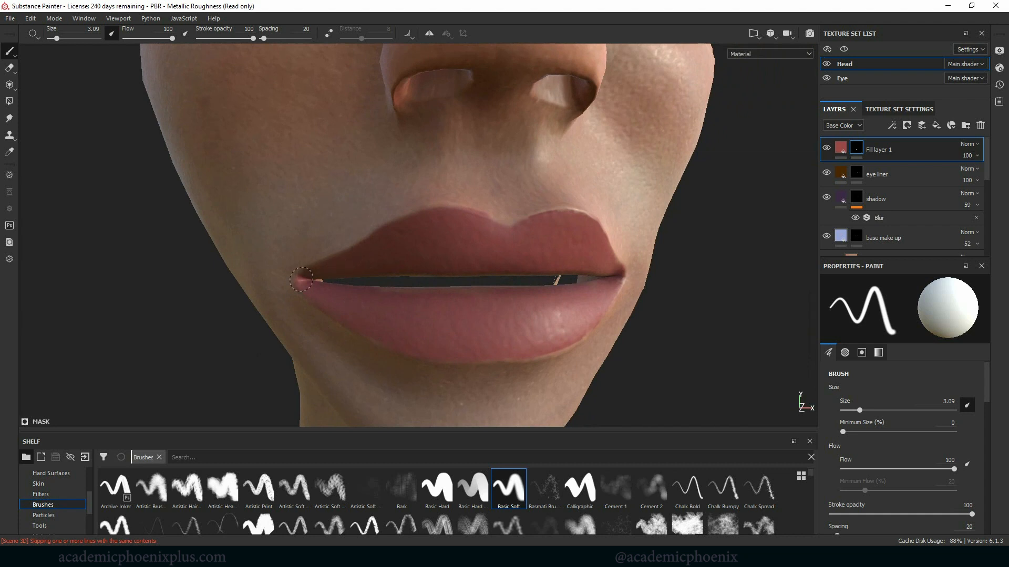
{"action": "mouse_move", "coordinate": [722, 247]}
{"action": "right_mouse_down", "text": "alt"}
{"action": "mouse_move", "coordinate": [527, 202]}
{"action": "mouse_move", "coordinate": [494, 264]}
{"action": "right_mouse_up", "text": "alt"}
{"action": "middle_click_drag", "start_coordinate": [494, 265], "coordinate": [484, 301], "text": "alt"}
{"action": "scroll", "coordinate": [484, 302], "scroll_direction": "down", "scroll_amount": 5}
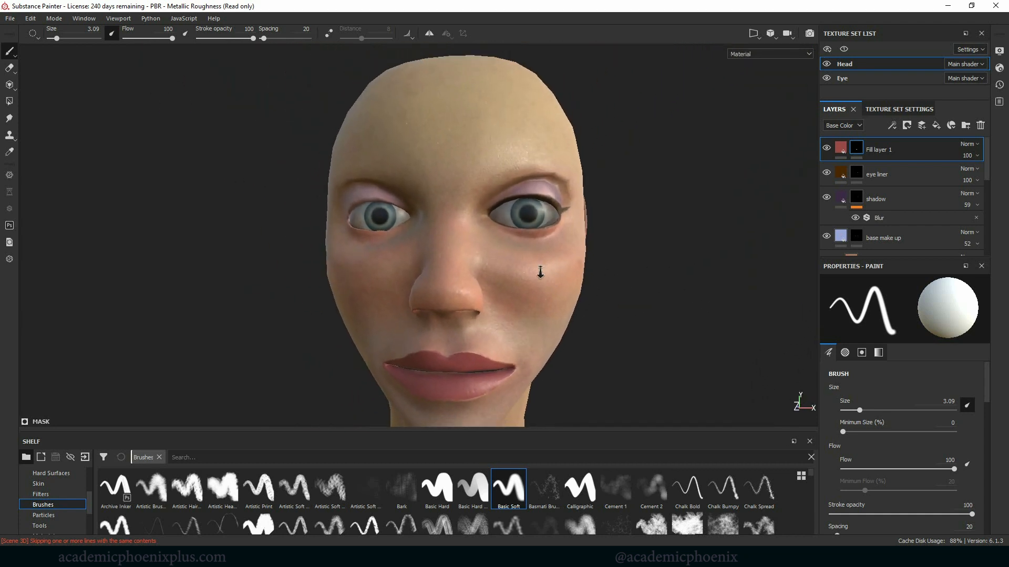
Lower the lip color layer's opacity to 99 and raise its metallic value to 0.2179
{"action": "scroll", "coordinate": [585, 243], "scroll_direction": "down", "scroll_amount": 5}
{"action": "left_click_drag", "start_coordinate": [675, 250], "coordinate": [657, 250], "text": "alt"}
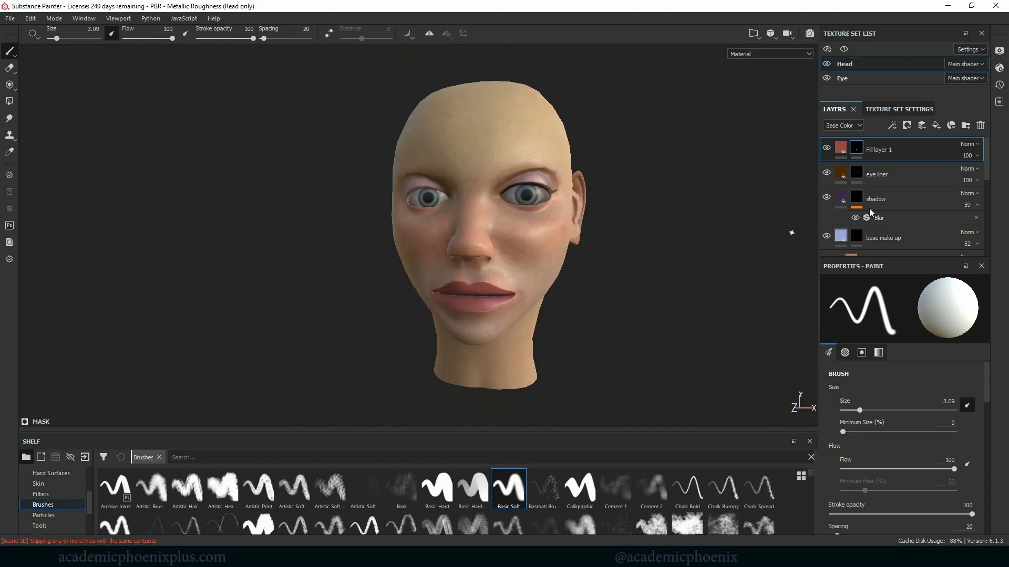
{"action": "left_click", "coordinate": [977, 155]}
{"action": "mouse_move", "coordinate": [1004, 174]}
{"action": "left_mouse_down"}
{"action": "mouse_move", "coordinate": [993, 175]}
{"action": "mouse_move", "coordinate": [1007, 177]}
{"action": "left_mouse_up"}
{"action": "left_click_drag", "start_coordinate": [988, 395], "coordinate": [982, 364]}
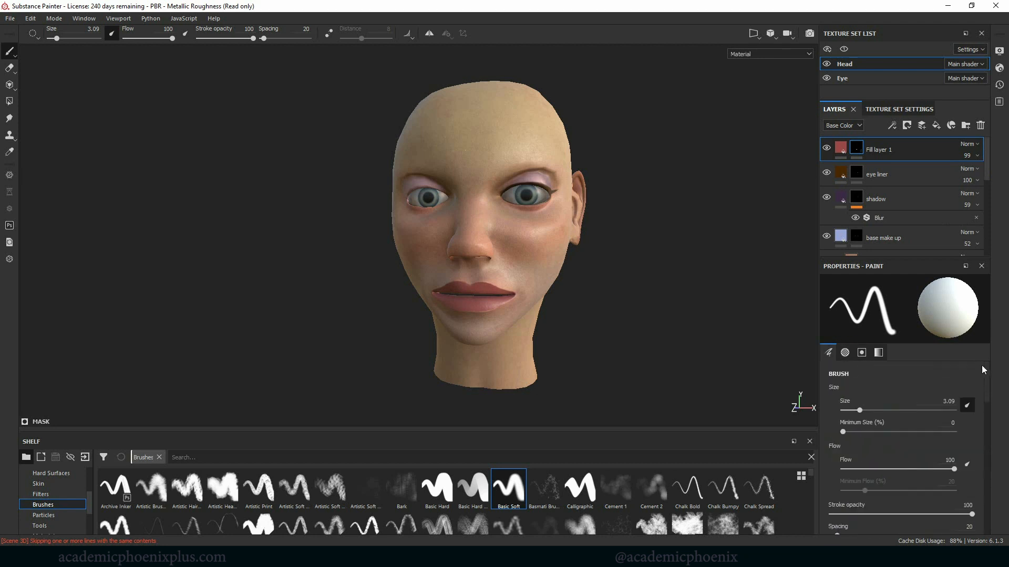
{"action": "left_click", "coordinate": [844, 149]}
{"action": "left_click", "coordinate": [925, 320]}
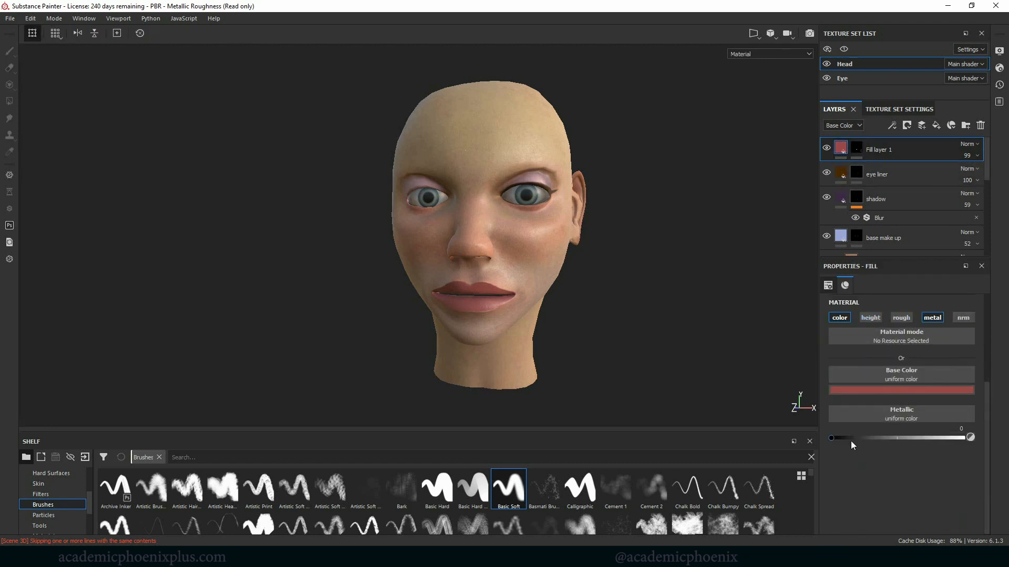
{"action": "left_click_drag", "start_coordinate": [835, 437], "coordinate": [857, 437]}
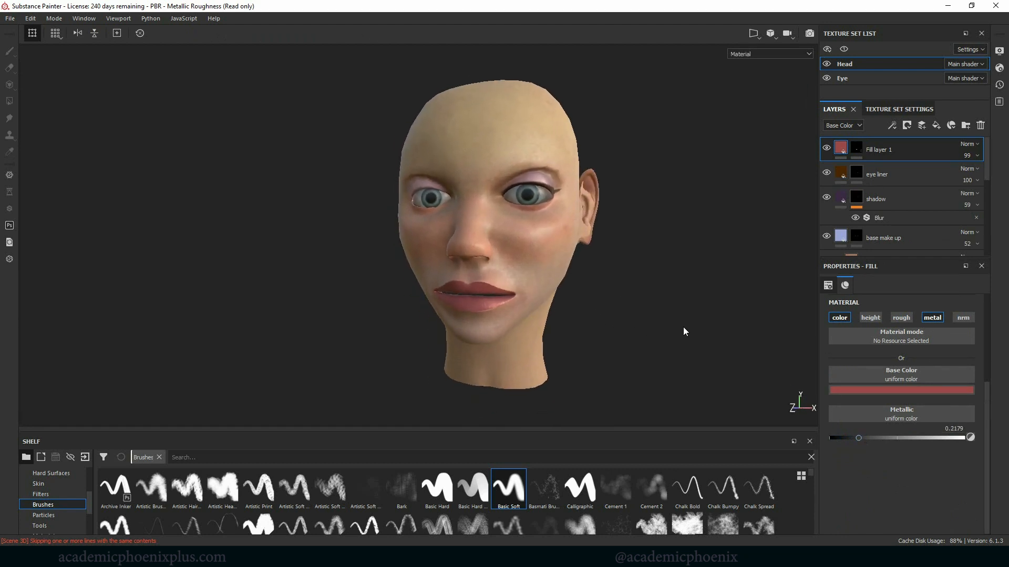
Rename the lip color layer "lipstic"
{"action": "right_click_drag", "start_coordinate": [683, 327], "coordinate": [734, 302], "text": "alt"}
{"action": "middle_click_drag", "start_coordinate": [734, 301], "coordinate": [649, 345], "text": "alt"}
{"action": "right_click_drag", "start_coordinate": [649, 345], "coordinate": [765, 329], "text": "alt"}
{"action": "middle_click_drag", "start_coordinate": [630, 347], "coordinate": [646, 383], "text": "alt"}
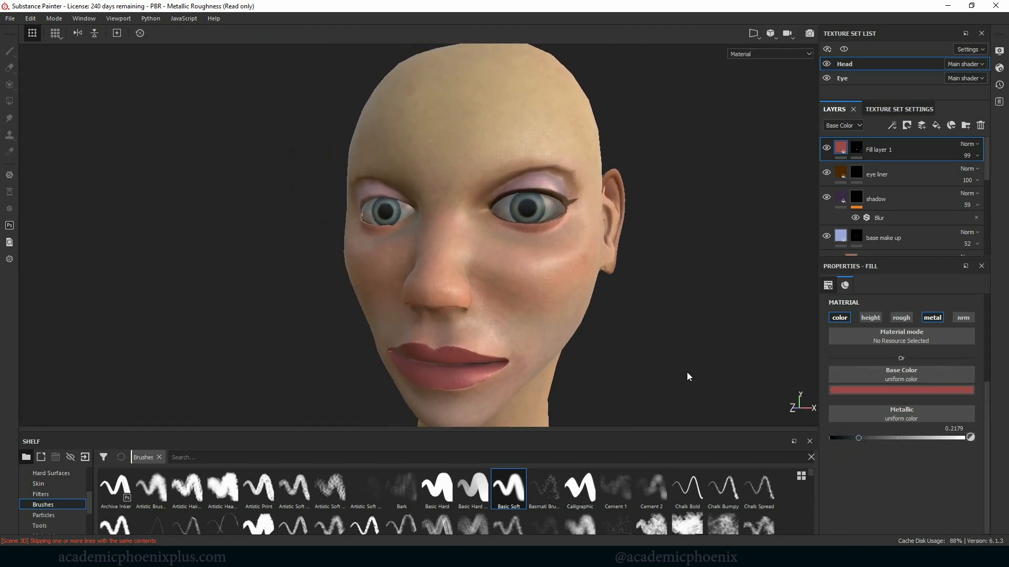
{"action": "right_click_drag", "start_coordinate": [691, 329], "coordinate": [725, 307], "text": "alt"}
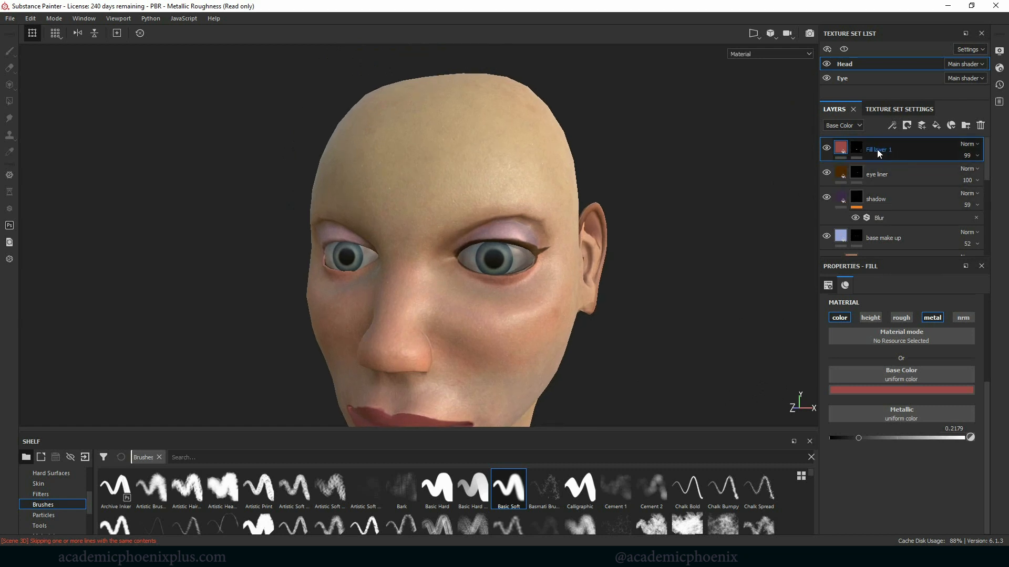
{"action": "key", "text": "BackSpace"}
{"action": "key", "text": "Return"}
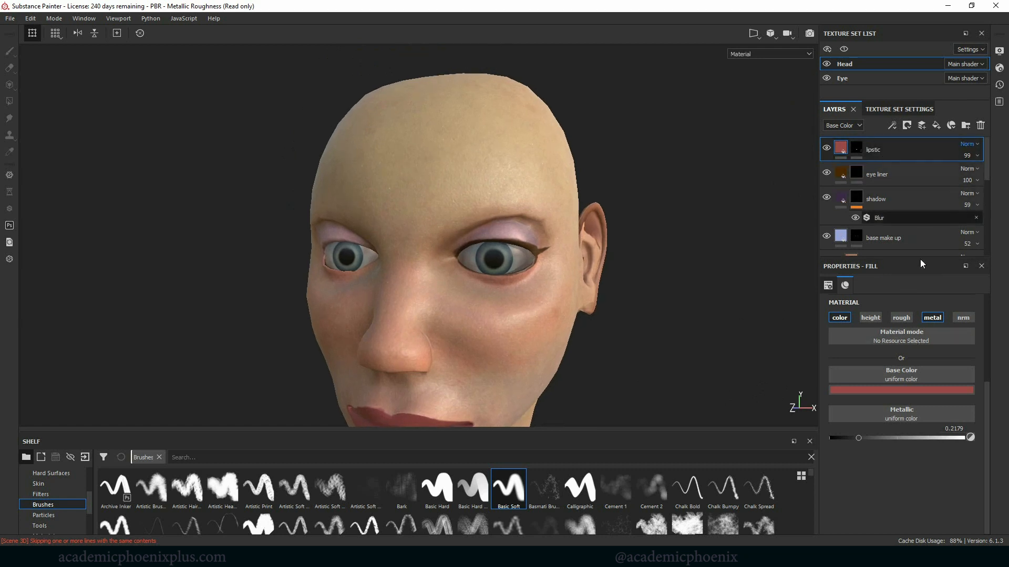
Add a fill layer above the lipstic layer and disable its height, rough, metal and nrm channels, leaving only color
{"action": "left_click", "coordinate": [939, 129]}
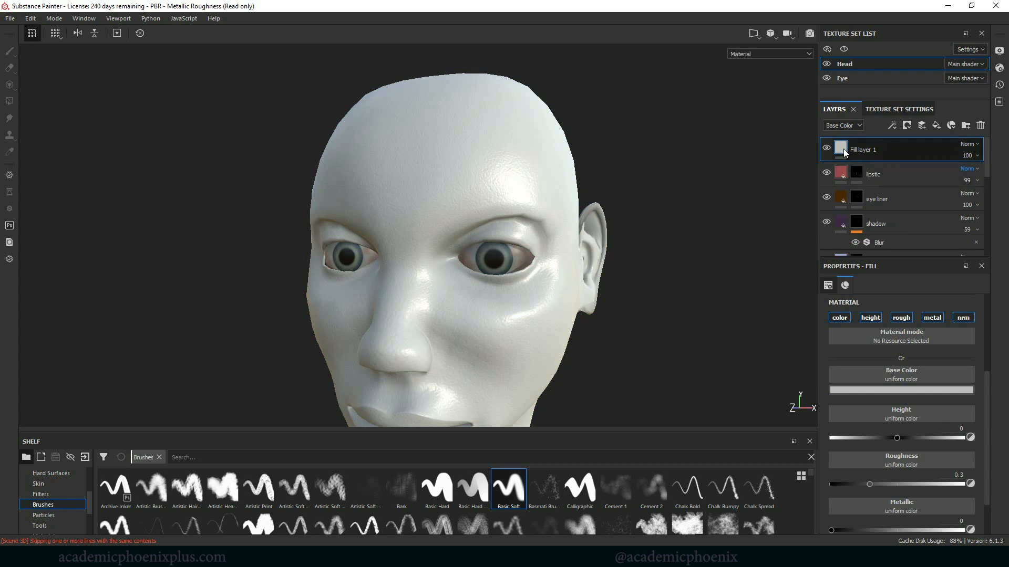
{"action": "left_click", "coordinate": [871, 318]}
{"action": "left_click", "coordinate": [901, 318]}
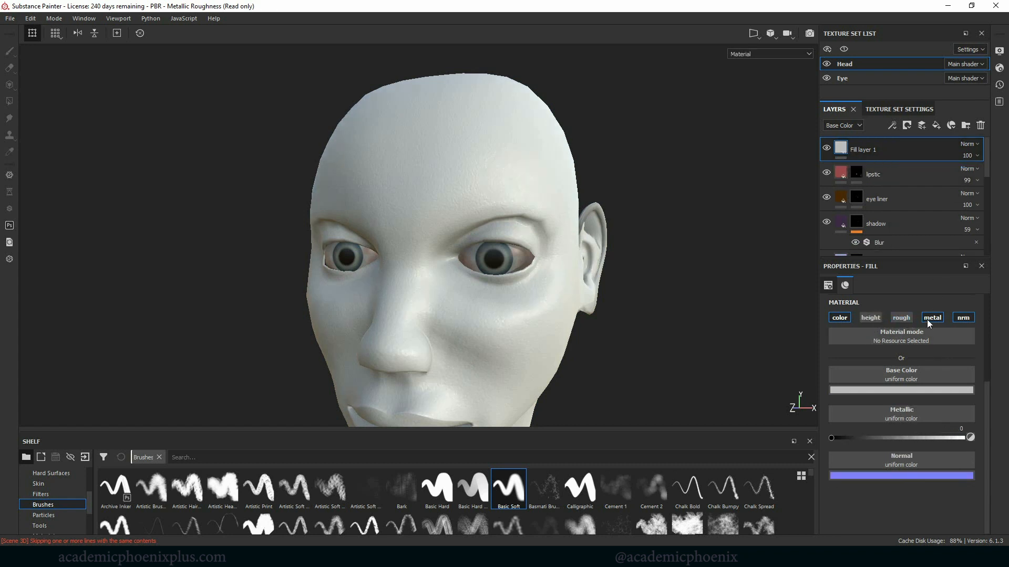
{"action": "left_click", "coordinate": [930, 318]}
{"action": "left_click", "coordinate": [962, 317]}
Set the fill's base color to dark red (R 0.147, G 0.020, B 0.020) and add a black mask to the layer
{"action": "left_click", "coordinate": [923, 391]}
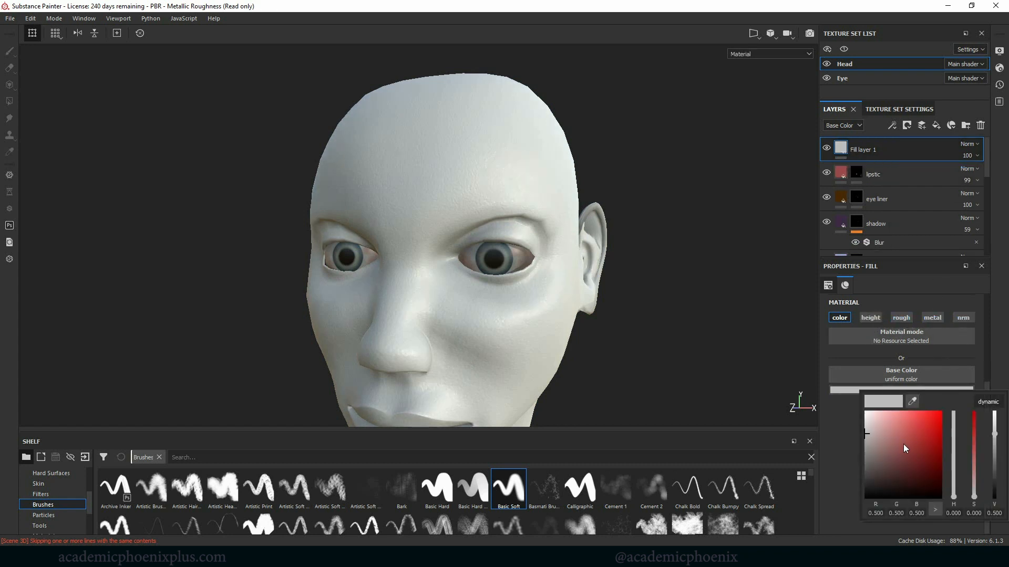
{"action": "mouse_move", "coordinate": [903, 443]}
{"action": "left_mouse_down"}
{"action": "mouse_move", "coordinate": [917, 480]}
{"action": "mouse_move", "coordinate": [923, 467]}
{"action": "left_mouse_up"}
{"action": "left_click_drag", "start_coordinate": [993, 469], "coordinate": [996, 464]}
{"action": "left_click_drag", "start_coordinate": [974, 431], "coordinate": [975, 446]}
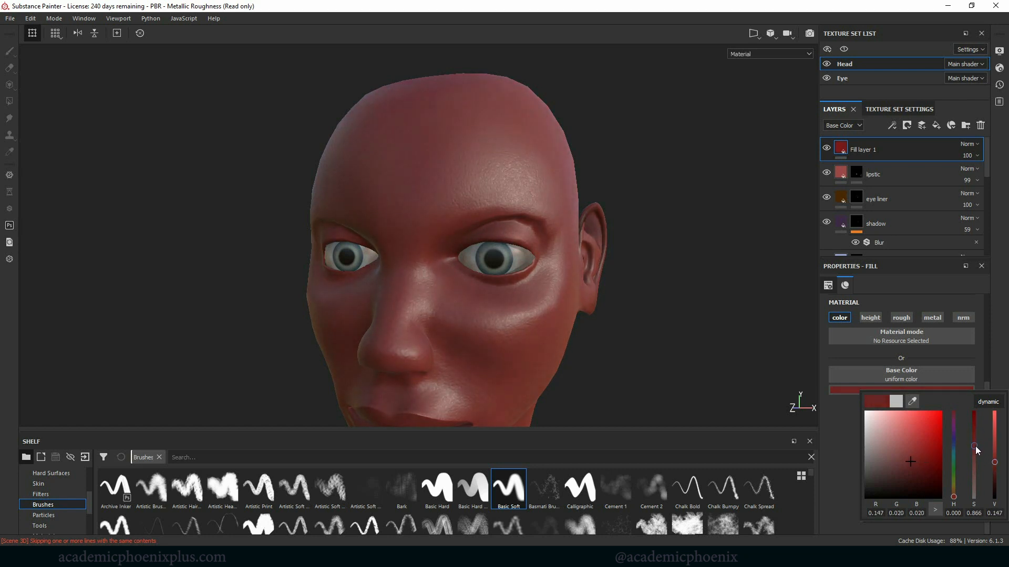
{"action": "right_click", "coordinate": [844, 149]}
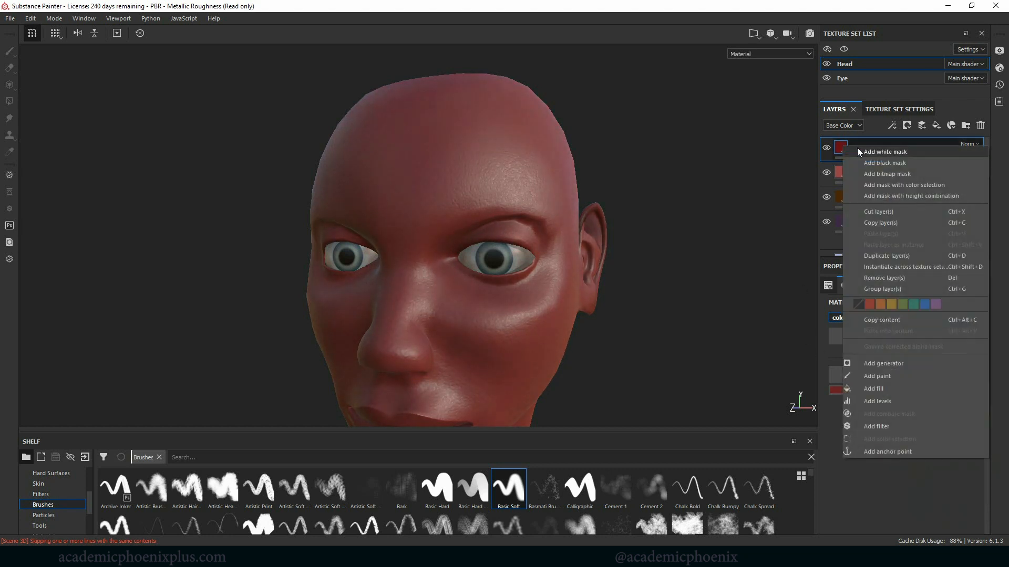
{"action": "left_click", "coordinate": [871, 162]}
Reduce the brush size to 0.32 and paint a thin dark red liner on the mask along the upper lip's edge
{"action": "right_click_drag", "start_coordinate": [673, 252], "coordinate": [756, 298], "text": "alt"}
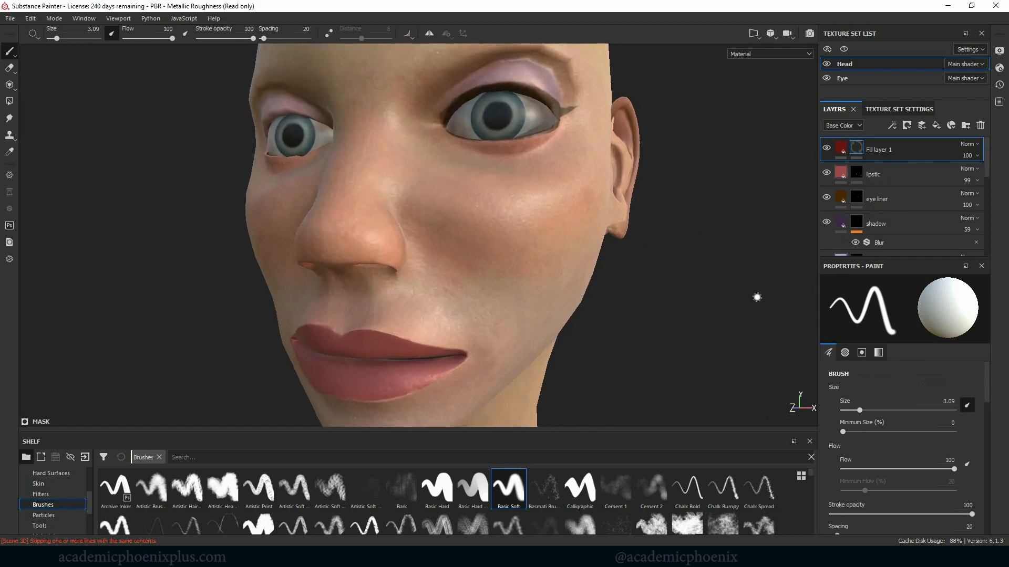
{"action": "left_click_drag", "start_coordinate": [756, 297], "coordinate": [708, 302], "text": "alt"}
{"action": "right_click_drag", "start_coordinate": [707, 302], "coordinate": [706, 322], "text": "alt"}
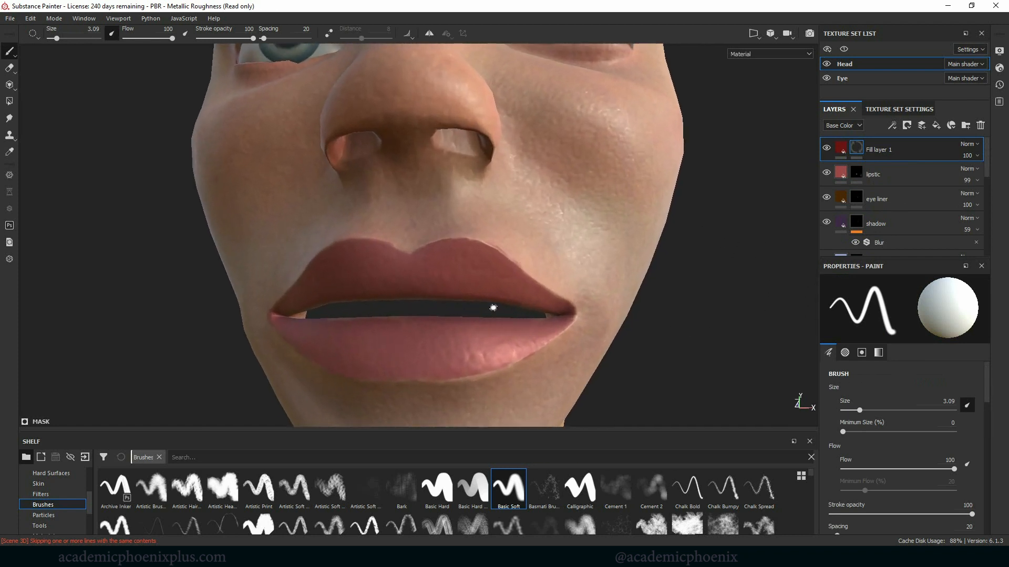
{"action": "key", "text": "bracketleft"}
{"action": "key", "text": "bracketleft"}
{"action": "key", "text": "bracketleft"}
{"action": "key", "text": "bracketleft"}
{"action": "key", "text": "bracketleft"}
{"action": "key", "text": "bracketleft"}
{"action": "key", "text": "bracketleft"}
{"action": "key", "text": "bracketleft"}
{"action": "key", "text": "bracketleft"}
{"action": "key", "text": "bracketleft"}
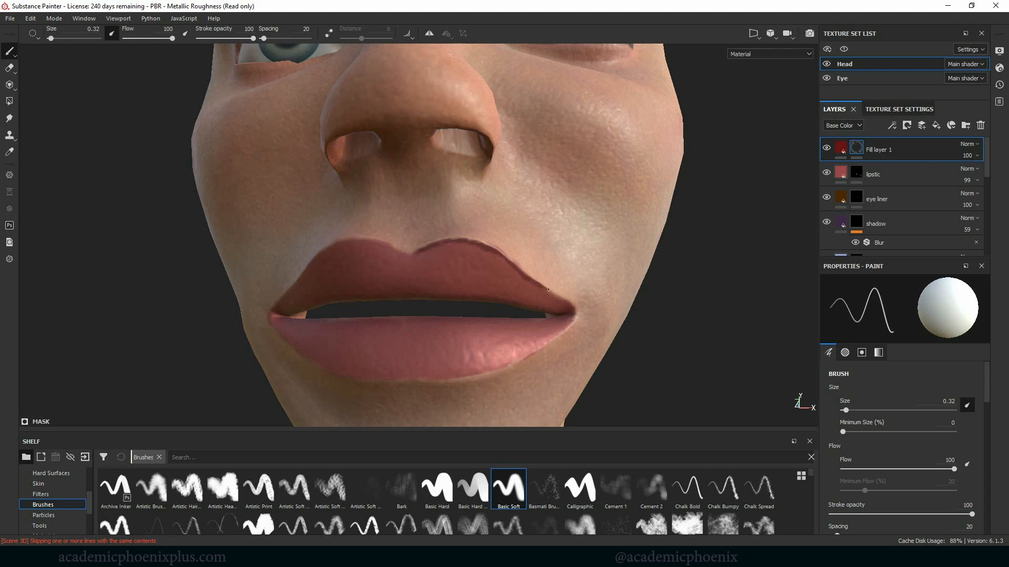
Add a Blur filter to the lip liner layer's mask and set its blur intensity to 0.34
{"action": "scroll", "coordinate": [603, 254], "scroll_direction": "down", "scroll_amount": 6}
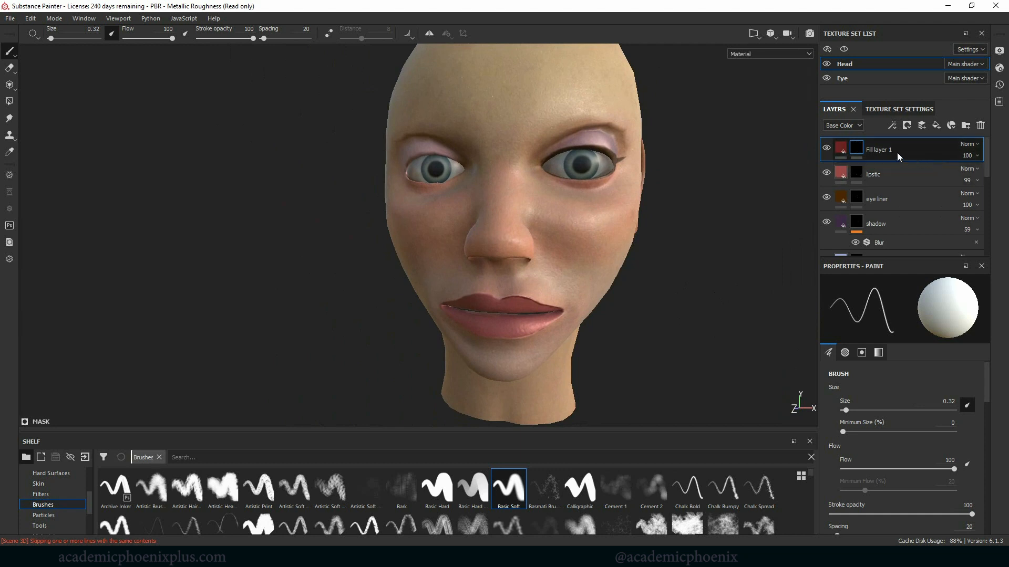
{"action": "right_click", "coordinate": [915, 155]}
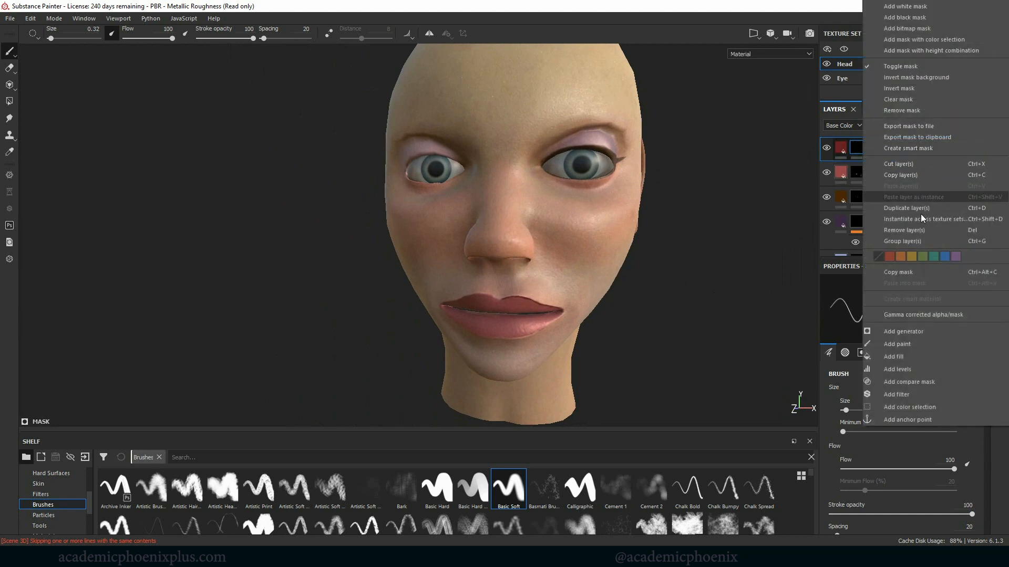
{"action": "left_click", "coordinate": [909, 393]}
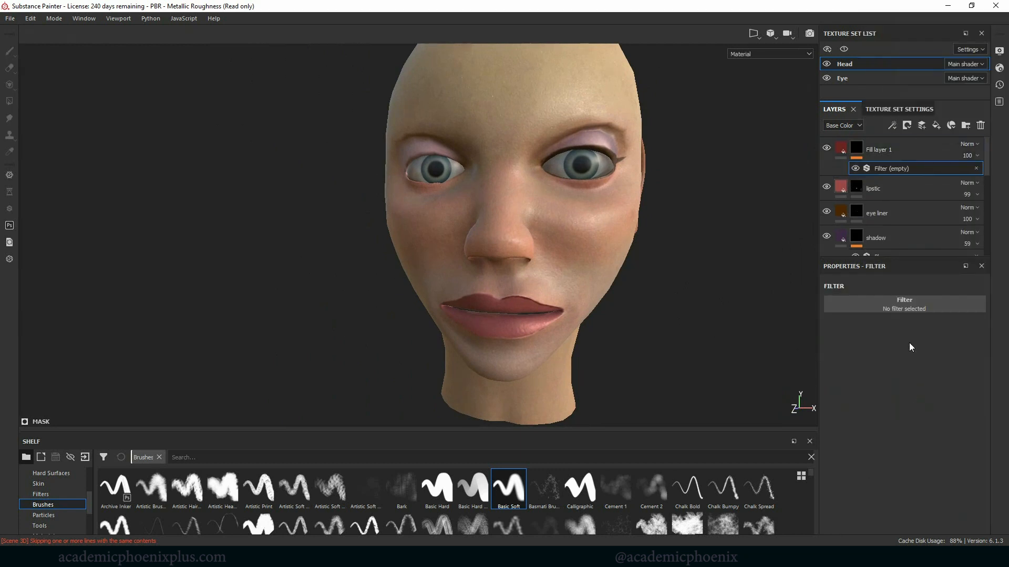
{"action": "left_click", "coordinate": [896, 301]}
{"action": "type", "text": "blu"}
{"action": "left_click", "coordinate": [873, 338]}
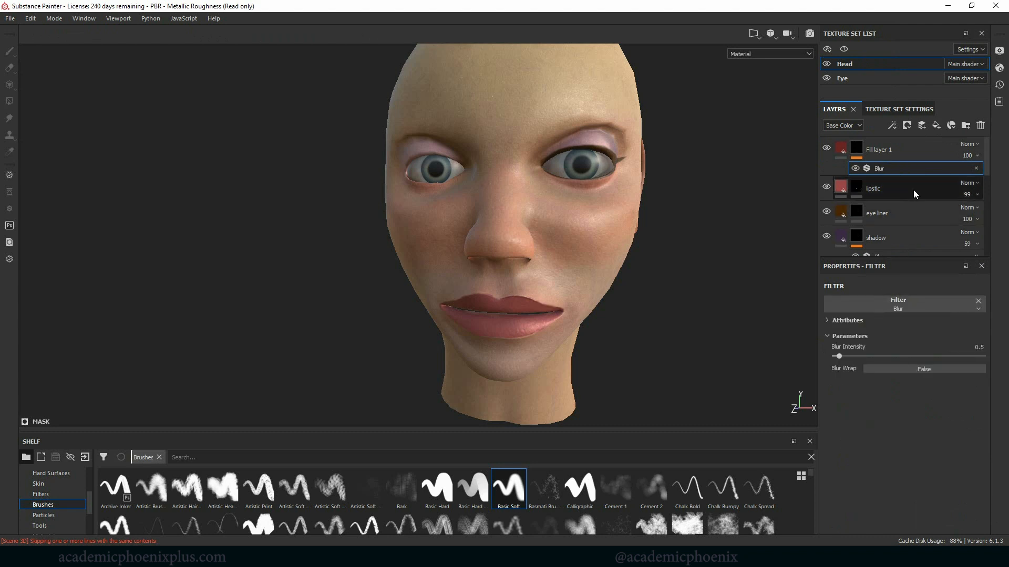
{"action": "mouse_move", "coordinate": [839, 356]}
{"action": "left_mouse_down"}
{"action": "mouse_move", "coordinate": [850, 358]}
{"action": "mouse_move", "coordinate": [837, 358]}
{"action": "left_mouse_up"}
Continue painting the lip liner on the layer's mask around the lips' edges, toggling the Blur filter to check the strokes
{"action": "scroll", "coordinate": [694, 304], "scroll_direction": "up", "scroll_amount": 5}
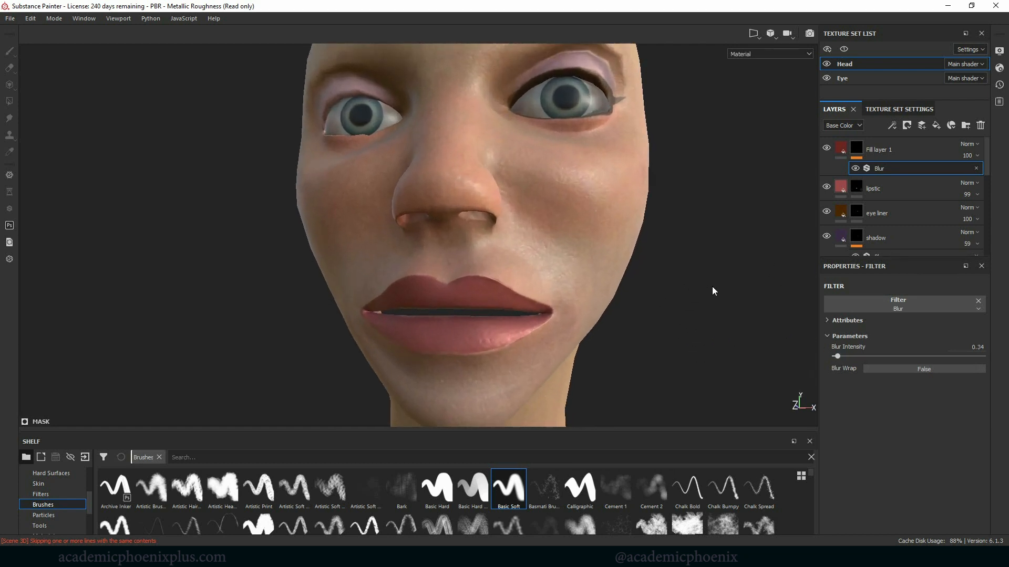
{"action": "middle_click_drag", "start_coordinate": [573, 328], "coordinate": [691, 279], "text": "alt"}
{"action": "scroll", "coordinate": [691, 279], "scroll_direction": "up", "scroll_amount": 1}
{"action": "left_click", "coordinate": [634, 290]}
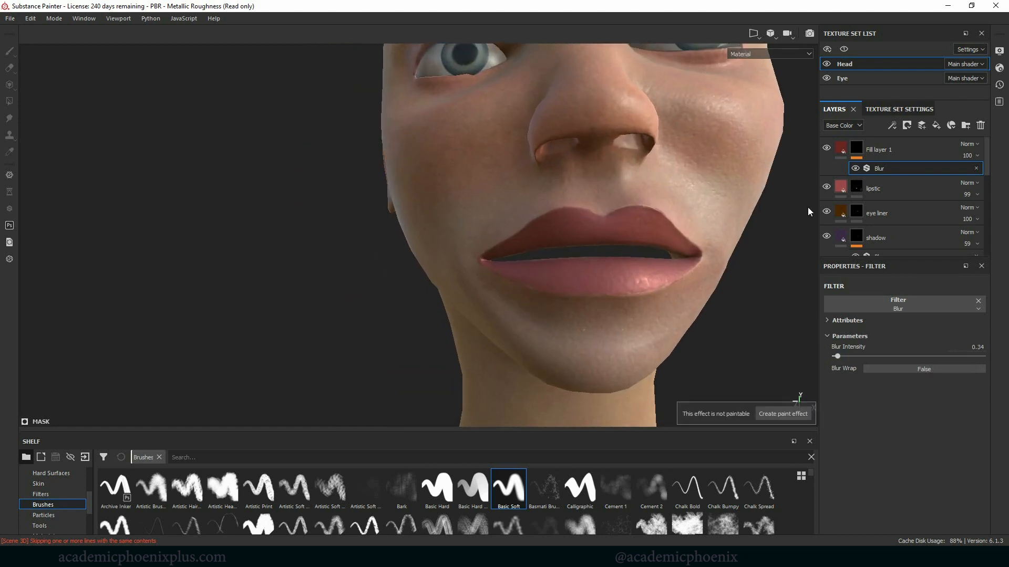
{"action": "left_click", "coordinate": [857, 153]}
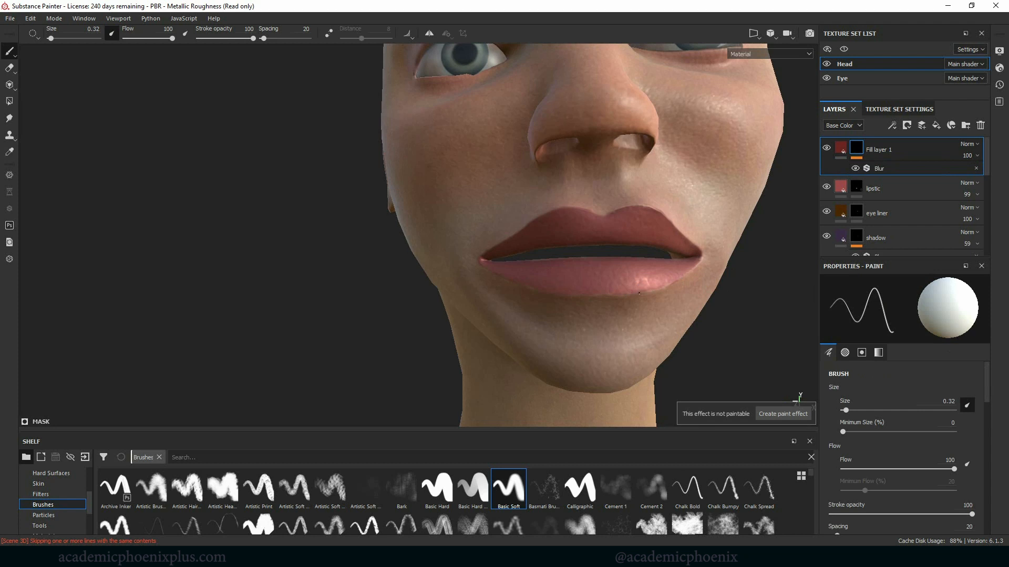
{"action": "left_click_drag", "start_coordinate": [704, 294], "coordinate": [746, 298], "text": "alt"}
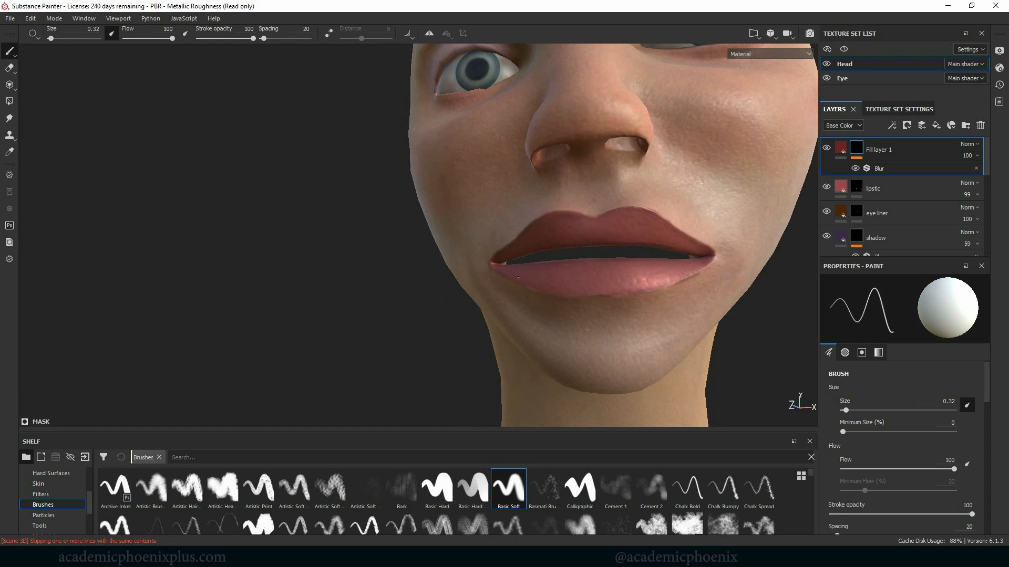
{"action": "left_click_drag", "start_coordinate": [415, 315], "coordinate": [467, 310], "text": "alt"}
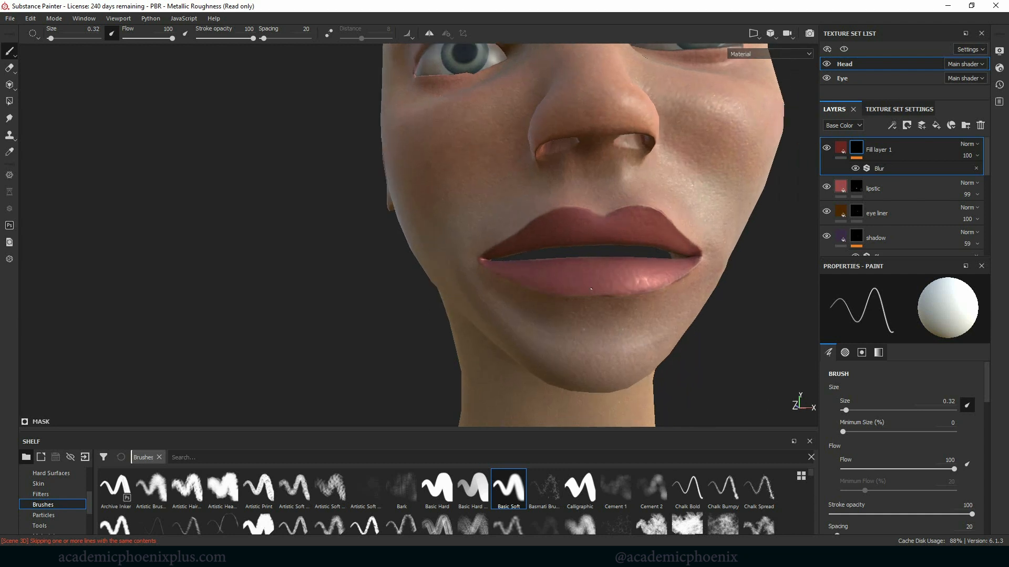
{"action": "left_click", "coordinate": [856, 168]}
{"action": "left_click", "coordinate": [854, 168]}
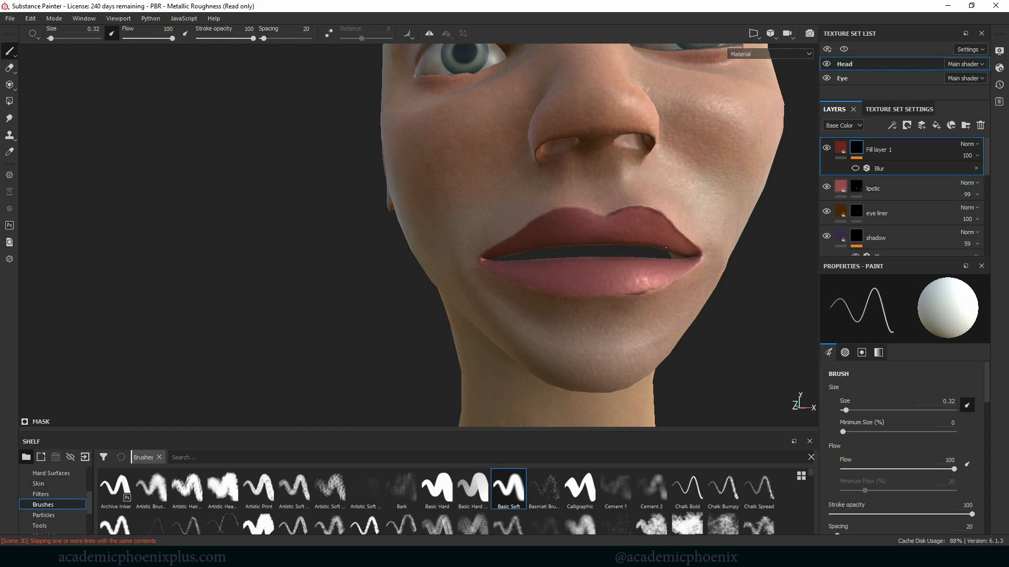
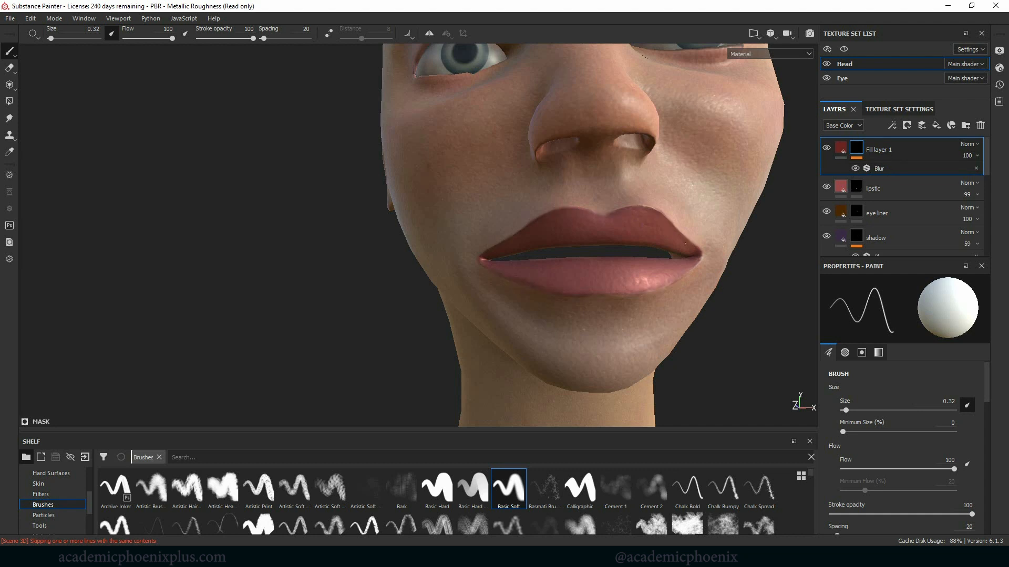
Examine the lip makeup on the whole head from several angles
{"action": "mouse_move", "coordinate": [688, 271]}
{"action": "left_mouse_down", "text": "alt"}
{"action": "mouse_move", "coordinate": [592, 241]}
{"action": "mouse_move", "coordinate": [680, 266]}
{"action": "left_mouse_up", "text": "alt"}
{"action": "right_click_drag", "start_coordinate": [680, 265], "coordinate": [651, 253], "text": "alt"}
{"action": "left_click_drag", "start_coordinate": [651, 252], "coordinate": [477, 234], "text": "alt"}
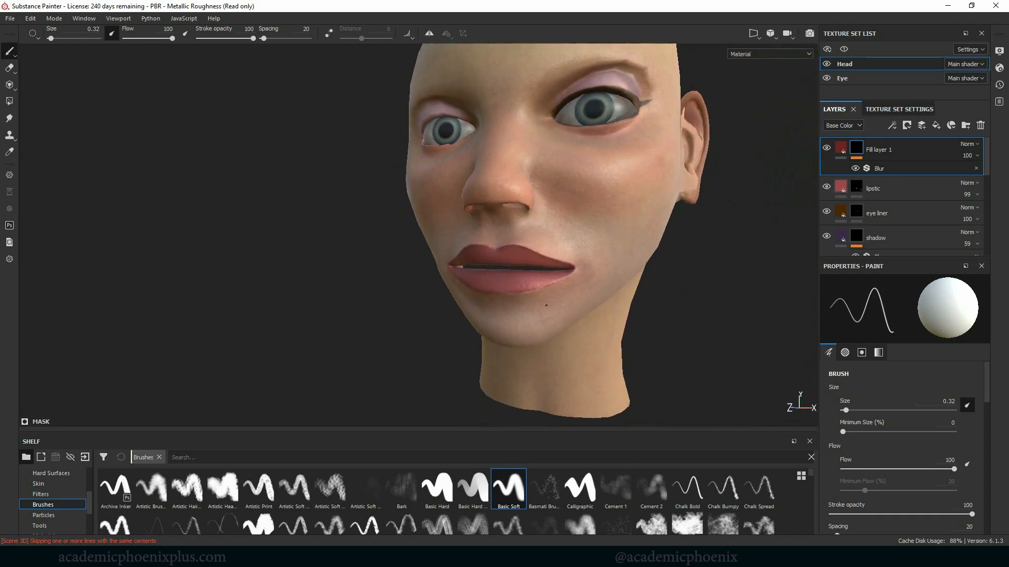
{"action": "right_click_drag", "start_coordinate": [477, 234], "coordinate": [468, 245], "text": "alt"}
{"action": "left_click_drag", "start_coordinate": [468, 245], "coordinate": [649, 283], "text": "alt"}
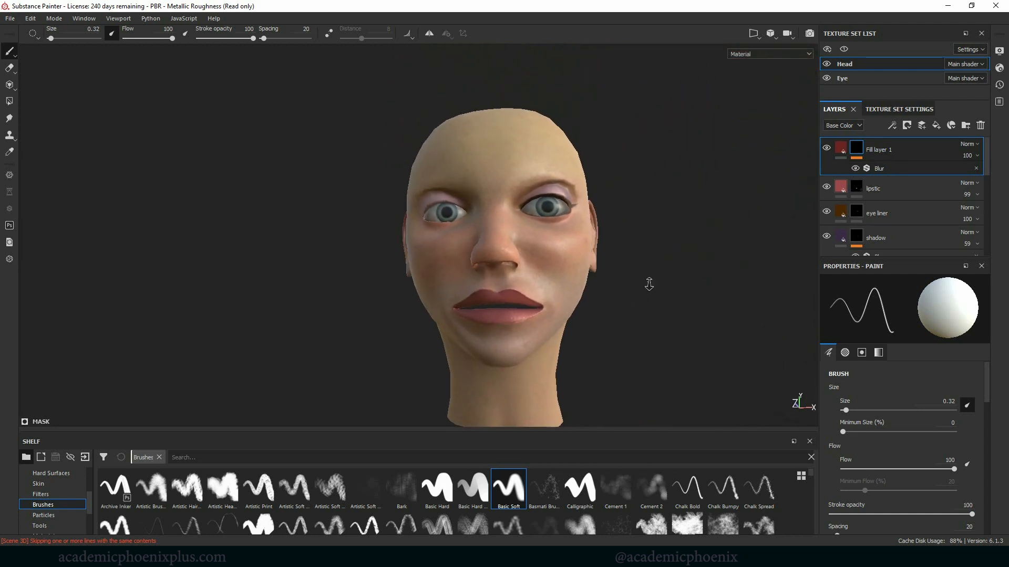
{"action": "middle_click_drag", "start_coordinate": [649, 283], "coordinate": [689, 293], "text": "alt"}
{"action": "right_click_drag", "start_coordinate": [688, 292], "coordinate": [510, 179], "text": "alt"}
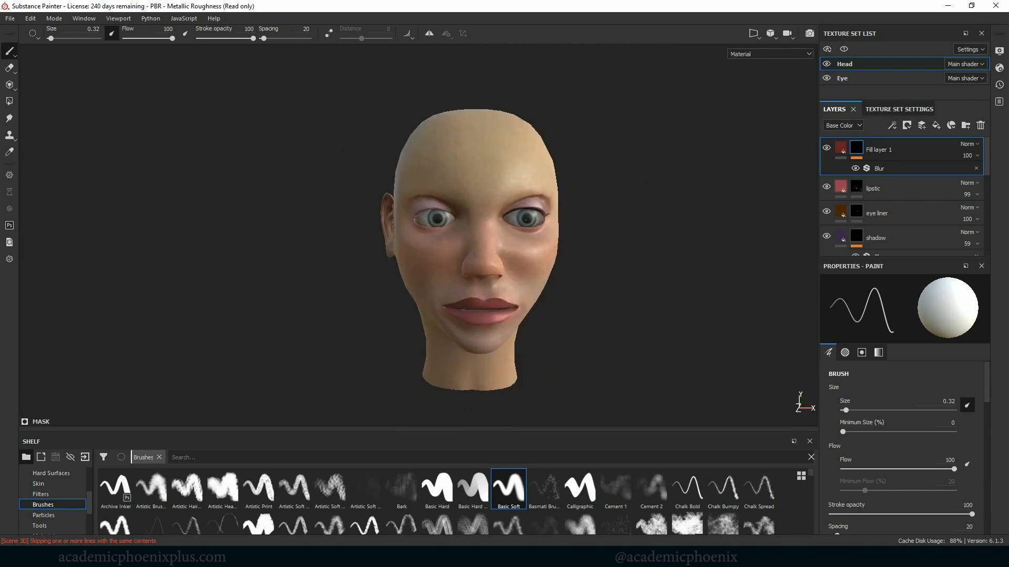
{"action": "mouse_move", "coordinate": [583, 308]}
{"action": "left_mouse_down", "text": "alt"}
{"action": "mouse_move", "coordinate": [559, 293]}
{"action": "mouse_move", "coordinate": [573, 317]}
{"action": "mouse_move", "coordinate": [524, 269]}
{"action": "mouse_move", "coordinate": [494, 278]}
{"action": "mouse_move", "coordinate": [631, 323]}
{"action": "mouse_move", "coordinate": [641, 270]}
{"action": "mouse_move", "coordinate": [720, 270]}
{"action": "mouse_move", "coordinate": [599, 302]}
{"action": "left_mouse_up", "text": "alt"}
Start the liner on the model's right upper eyelid on the eye liner layer's mask, using brush size 0.94
{"action": "left_click", "coordinate": [862, 215]}
{"action": "mouse_move", "coordinate": [614, 235]}
{"action": "right_mouse_down", "text": "alt"}
{"action": "mouse_move", "coordinate": [727, 273]}
{"action": "mouse_move", "coordinate": [836, 231]}
{"action": "right_mouse_up", "text": "alt"}
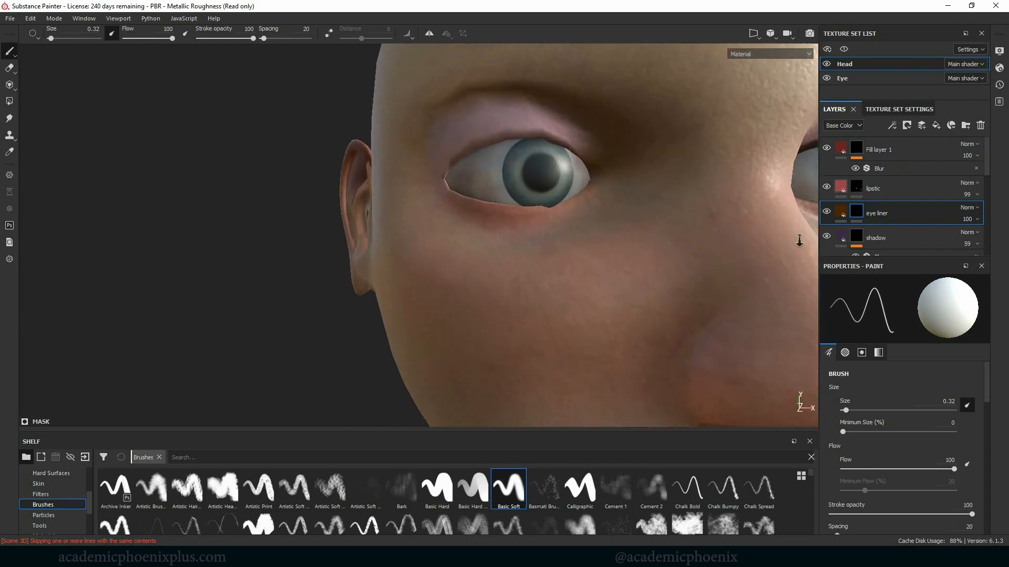
{"action": "middle_click_drag", "start_coordinate": [526, 245], "coordinate": [453, 353], "text": "alt"}
{"action": "key", "text": "bracketright"}
{"action": "key", "text": "bracketright"}
{"action": "key", "text": "bracketright"}
{"action": "key", "text": "bracketright"}
{"action": "key", "text": "bracketright"}
{"action": "key", "text": "bracketright"}
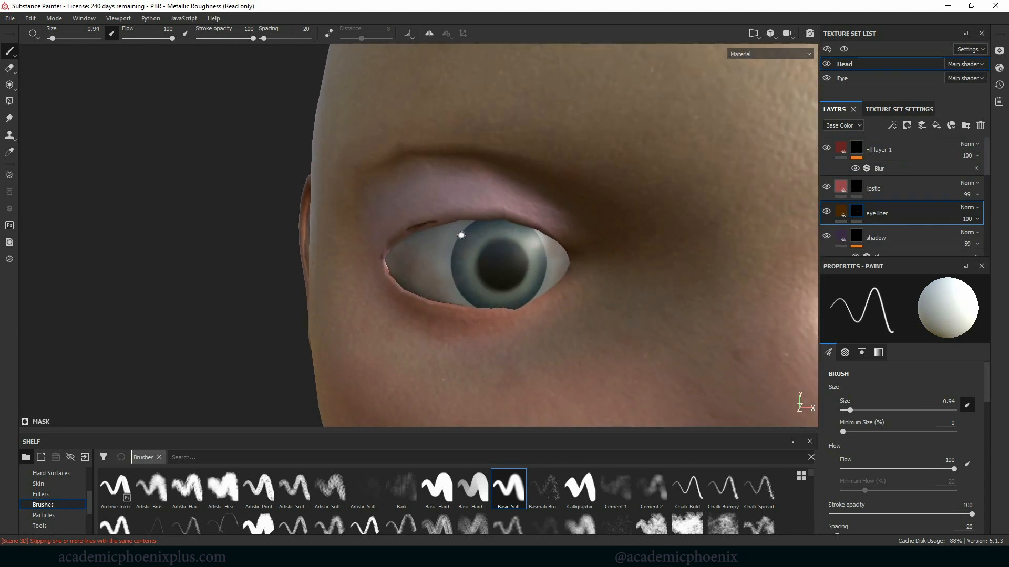
Try a thicker liner stroke along the right upper eyelid with brush size 2.47 and undo it
{"action": "mouse_move", "coordinate": [412, 228]}
{"action": "left_mouse_down"}
{"action": "mouse_move", "coordinate": [379, 256]}
{"action": "mouse_move", "coordinate": [417, 226]}
{"action": "mouse_move", "coordinate": [387, 251]}
{"action": "left_mouse_up"}
{"action": "key", "text": "ctrl+z"}
{"action": "key", "text": "bracketleft"}
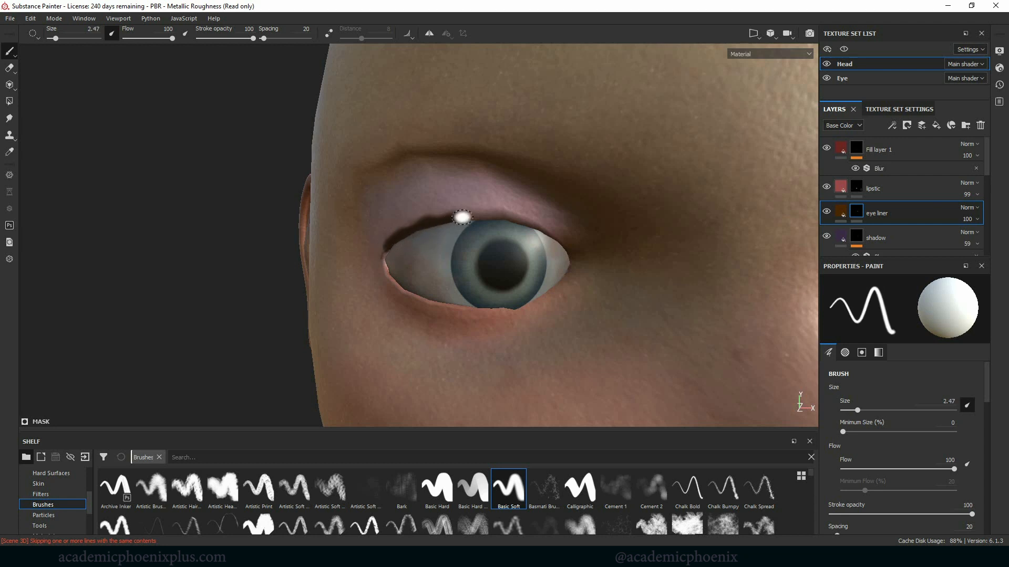
{"action": "key", "text": "ctrl+z"}
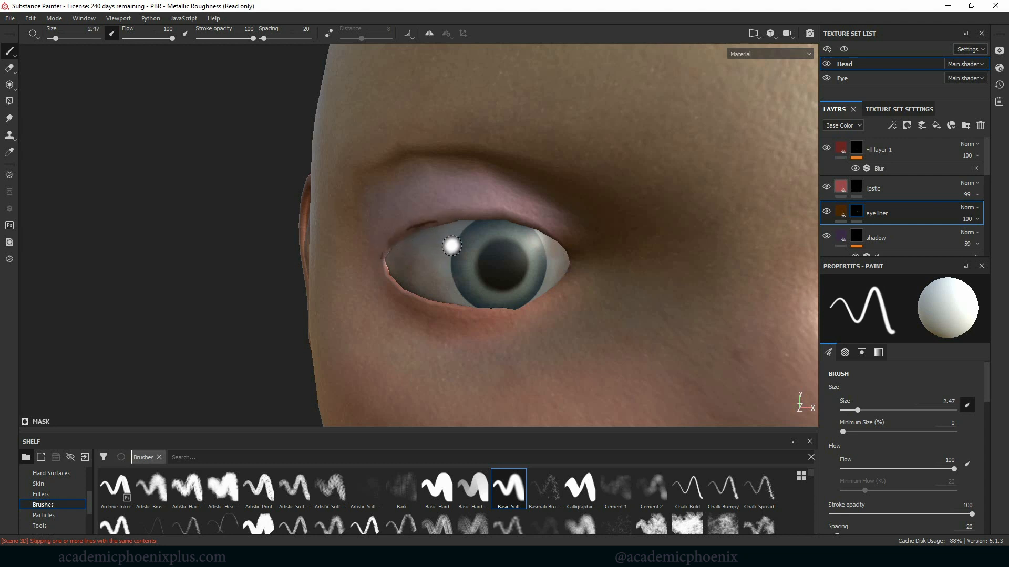
Paint the liner along the model's right upper eyelid to the inner corner on the eye liner layer's mask, using brush size 0.94
{"action": "key", "text": "bracketleft"}
{"action": "key", "text": "bracketleft"}
{"action": "key", "text": "bracketleft"}
{"action": "key", "text": "bracketleft"}
{"action": "mouse_move", "coordinate": [400, 238]}
{"action": "left_mouse_down"}
{"action": "mouse_move", "coordinate": [382, 255]}
{"action": "mouse_move", "coordinate": [449, 217]}
{"action": "mouse_move", "coordinate": [418, 229]}
{"action": "mouse_move", "coordinate": [494, 214]}
{"action": "mouse_move", "coordinate": [521, 222]}
{"action": "left_mouse_up"}
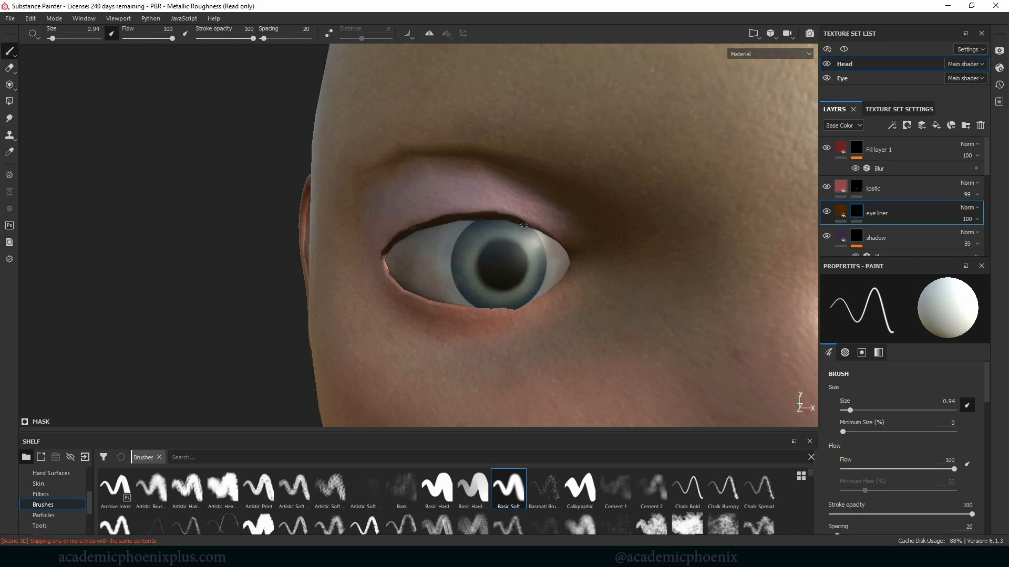
{"action": "left_click_drag", "start_coordinate": [557, 242], "coordinate": [564, 246]}
Continue the liner from the right eye's outer corner along the lower eyelid to the inner corner
{"action": "mouse_move", "coordinate": [383, 257]}
{"action": "left_mouse_down"}
{"action": "mouse_move", "coordinate": [401, 292]}
{"action": "mouse_move", "coordinate": [446, 306]}
{"action": "left_mouse_up"}
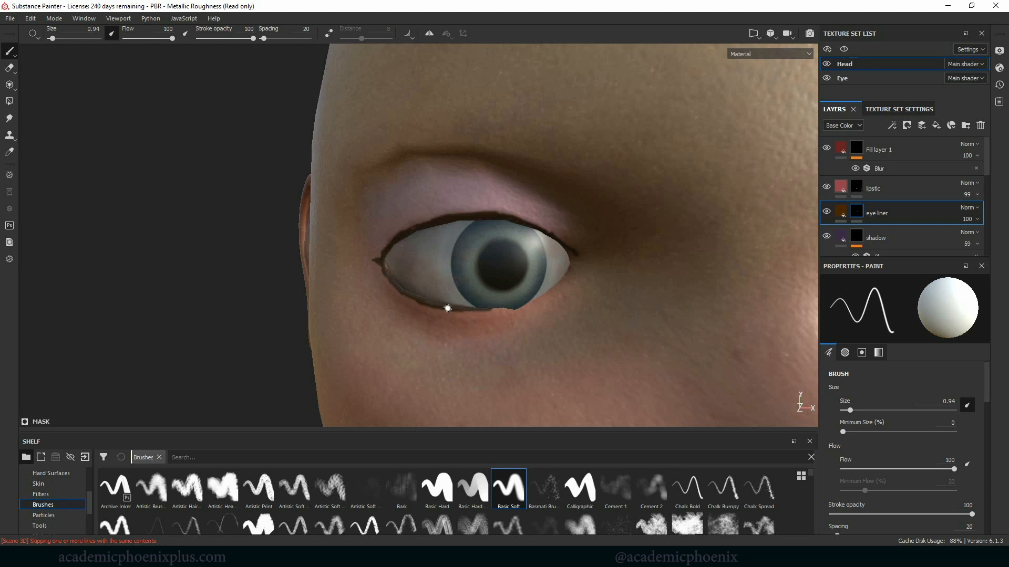
{"action": "left_click_drag", "start_coordinate": [259, 291], "coordinate": [266, 323], "text": "alt"}
{"action": "mouse_move", "coordinate": [559, 290]}
{"action": "left_mouse_down"}
{"action": "mouse_move", "coordinate": [495, 313]}
{"action": "mouse_move", "coordinate": [525, 314]}
{"action": "mouse_move", "coordinate": [573, 284]}
{"action": "left_mouse_up"}
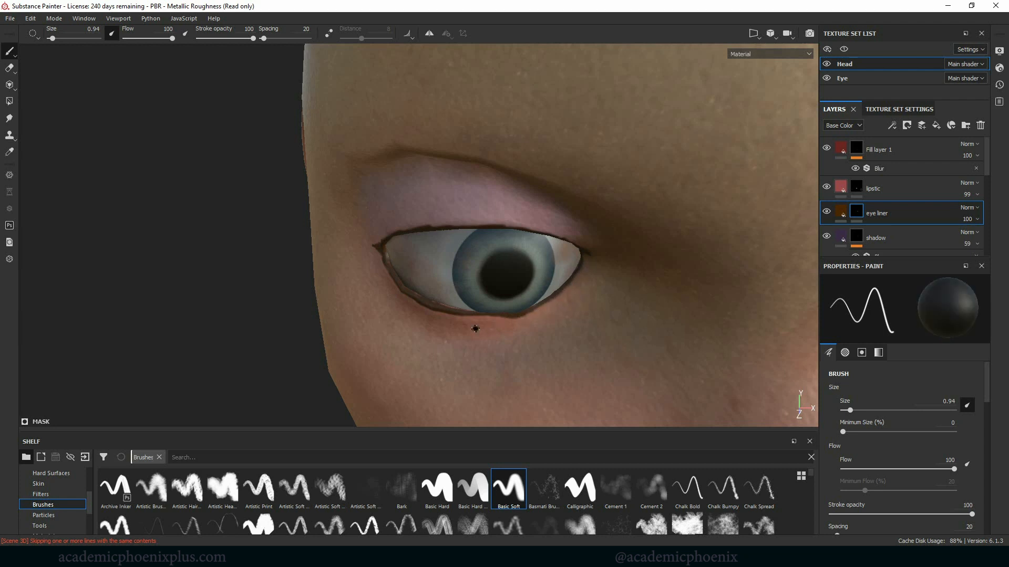
Extend the liner outward from the right eye's outer corner as a thin wing
{"action": "left_click_drag", "start_coordinate": [375, 251], "coordinate": [273, 257], "text": "alt"}
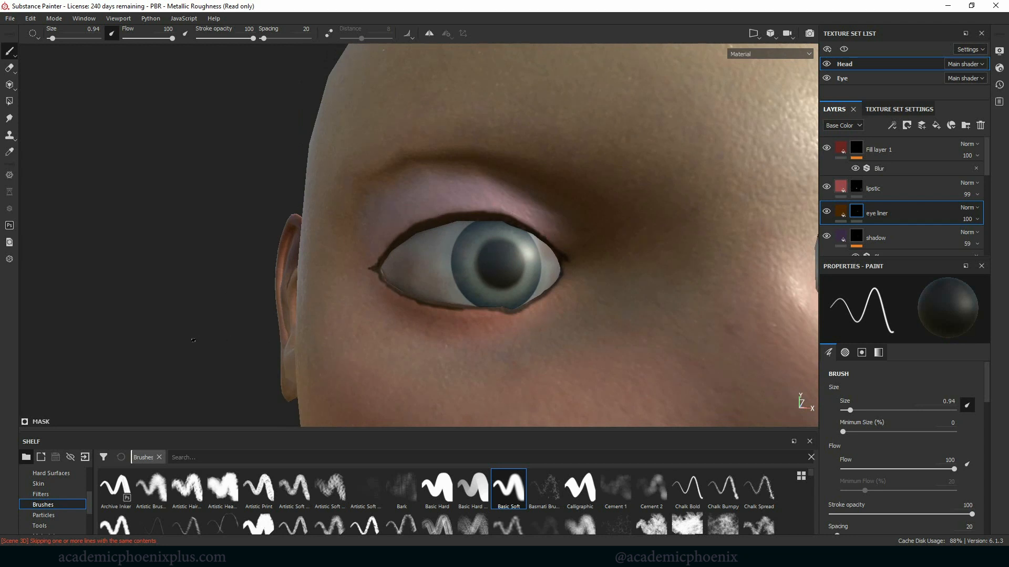
{"action": "left_click_drag", "start_coordinate": [436, 338], "coordinate": [367, 284], "text": "alt"}
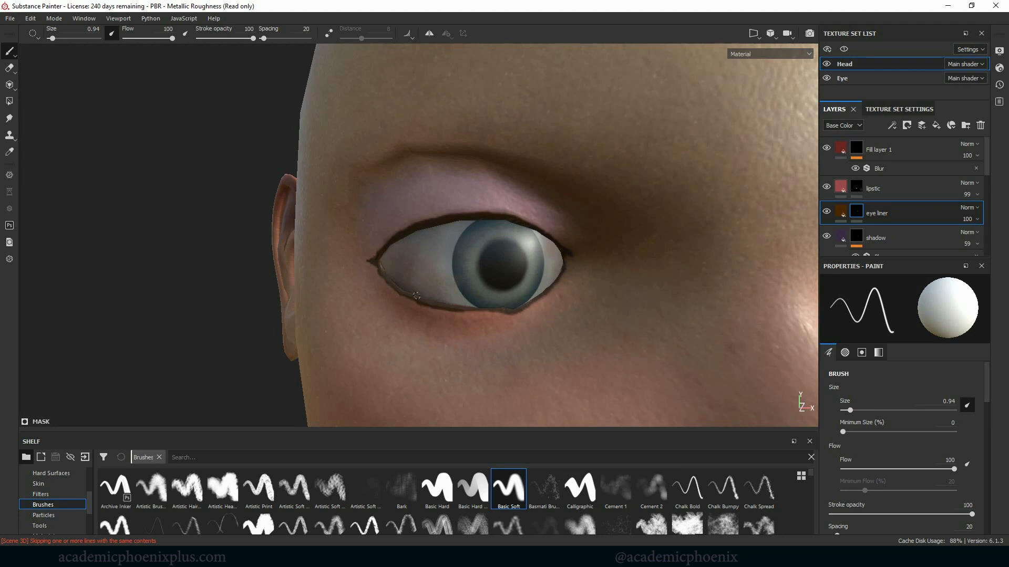
{"action": "left_click_drag", "start_coordinate": [376, 256], "coordinate": [359, 257]}
Touch up the liner at the right eye's inner corner and thicken the upper line towards the outer wing
{"action": "right_click_drag", "start_coordinate": [206, 342], "coordinate": [47, 282], "text": "alt"}
{"action": "left_click_drag", "start_coordinate": [47, 282], "coordinate": [137, 279], "text": "alt"}
{"action": "right_click_drag", "start_coordinate": [137, 279], "coordinate": [115, 252], "text": "alt"}
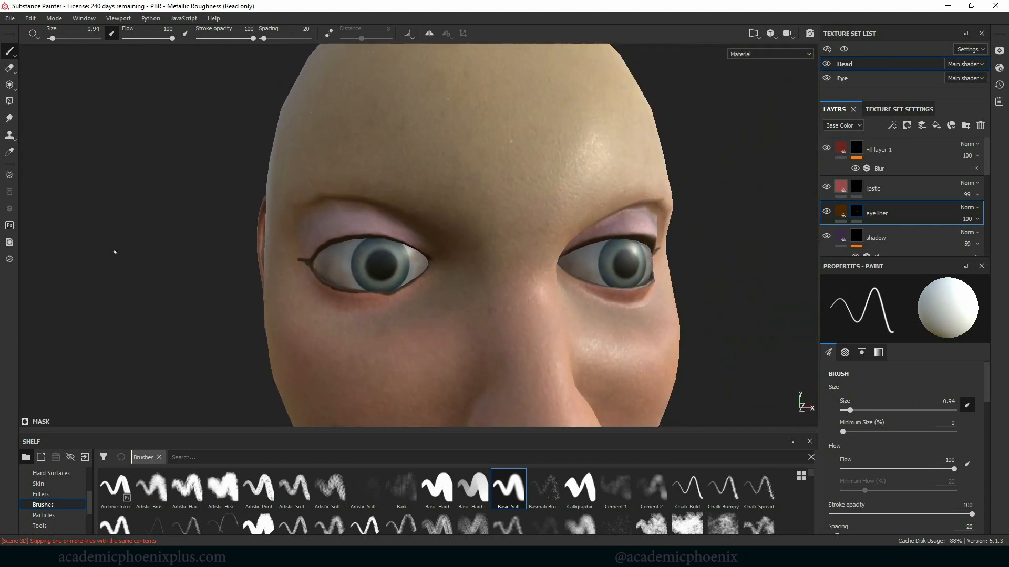
{"action": "left_click_drag", "start_coordinate": [181, 289], "coordinate": [220, 316], "text": "alt"}
{"action": "right_click_drag", "start_coordinate": [387, 306], "coordinate": [796, 277], "text": "alt"}
{"action": "left_click_drag", "start_coordinate": [222, 299], "coordinate": [339, 275], "text": "alt"}
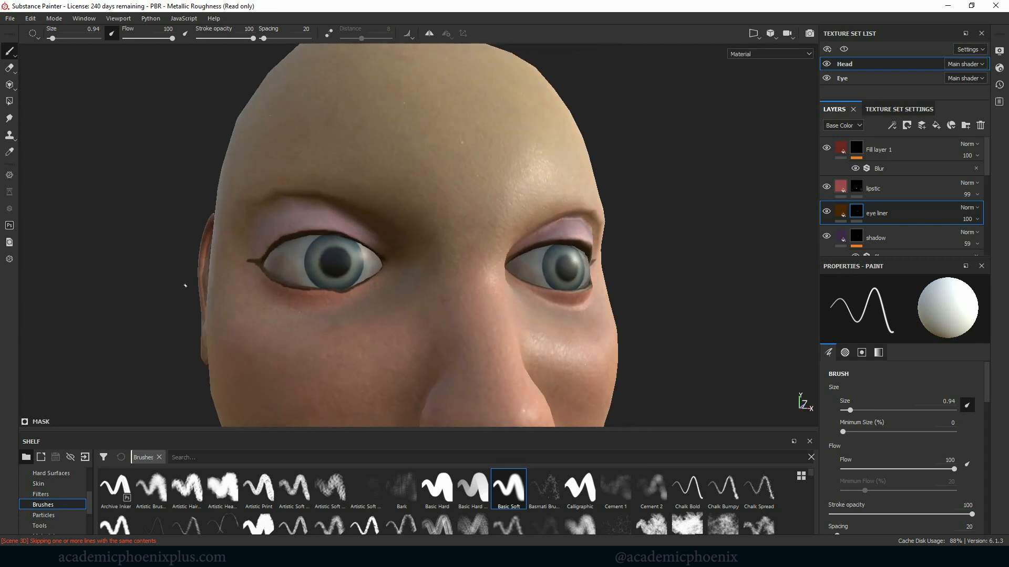
{"action": "left_click_drag", "start_coordinate": [185, 286], "coordinate": [133, 343], "text": "alt"}
{"action": "right_click_drag", "start_coordinate": [331, 309], "coordinate": [475, 274], "text": "alt"}
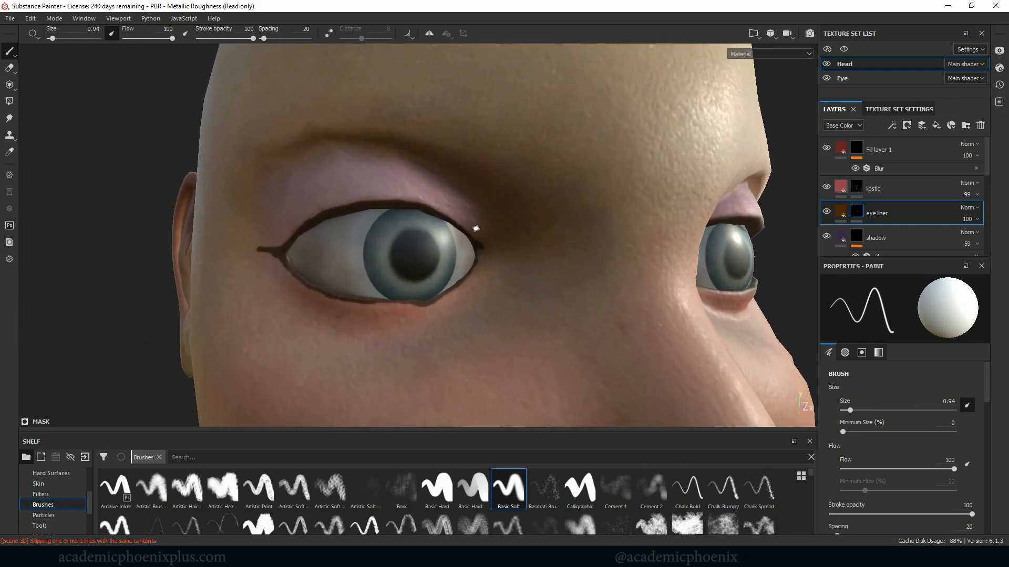
{"action": "left_click_drag", "start_coordinate": [470, 233], "coordinate": [484, 248]}
{"action": "mouse_move", "coordinate": [339, 207]}
{"action": "left_mouse_down"}
{"action": "mouse_move", "coordinate": [279, 241]}
{"action": "mouse_move", "coordinate": [312, 223]}
{"action": "left_mouse_up"}
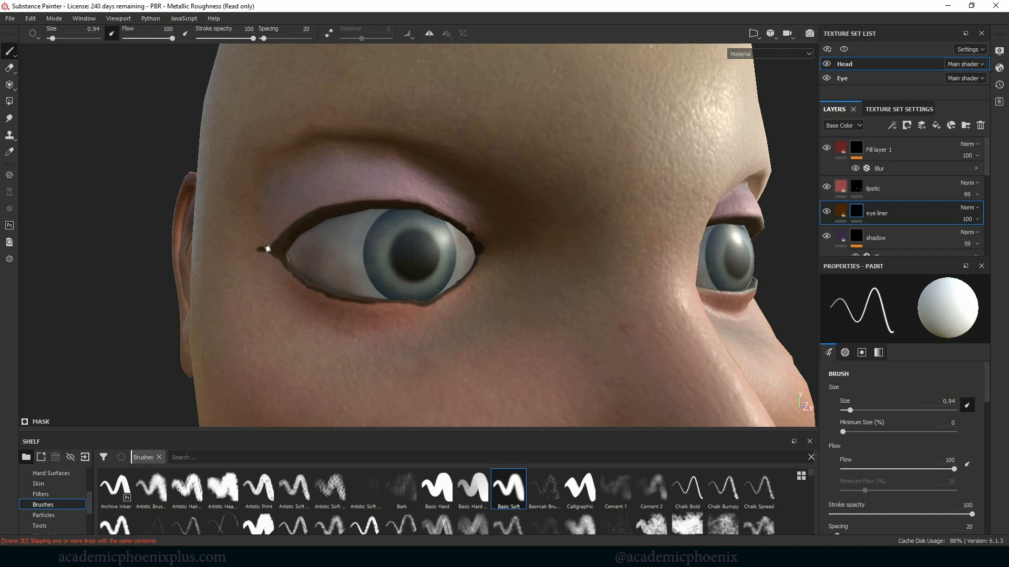
Refine the wing at the right eye's outer corner, alternating between black and white mask painting to trim and lengthen it
{"action": "right_click_drag", "start_coordinate": [477, 245], "coordinate": [253, 242], "text": "alt"}
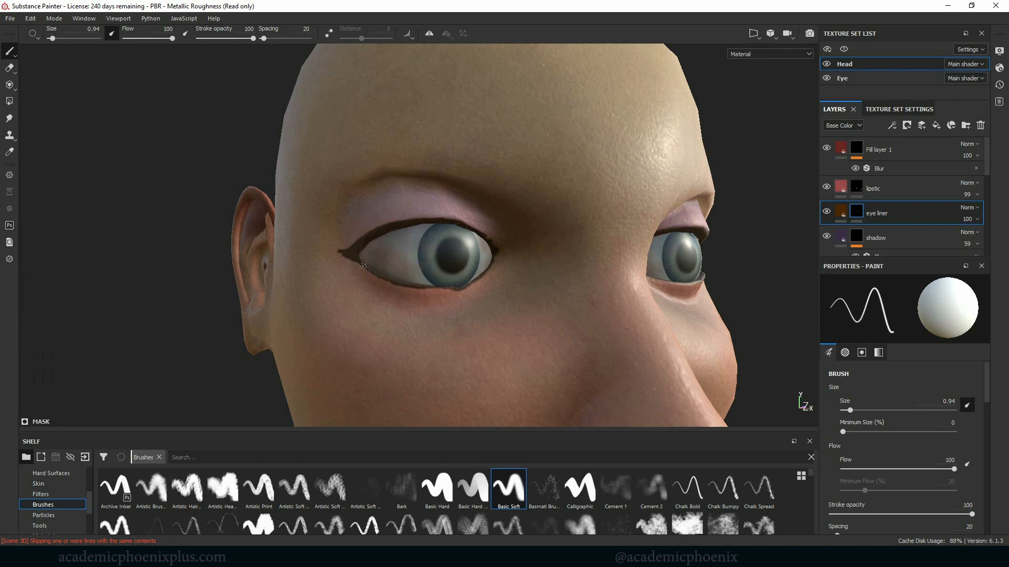
{"action": "left_click_drag", "start_coordinate": [438, 288], "coordinate": [497, 251], "text": "alt"}
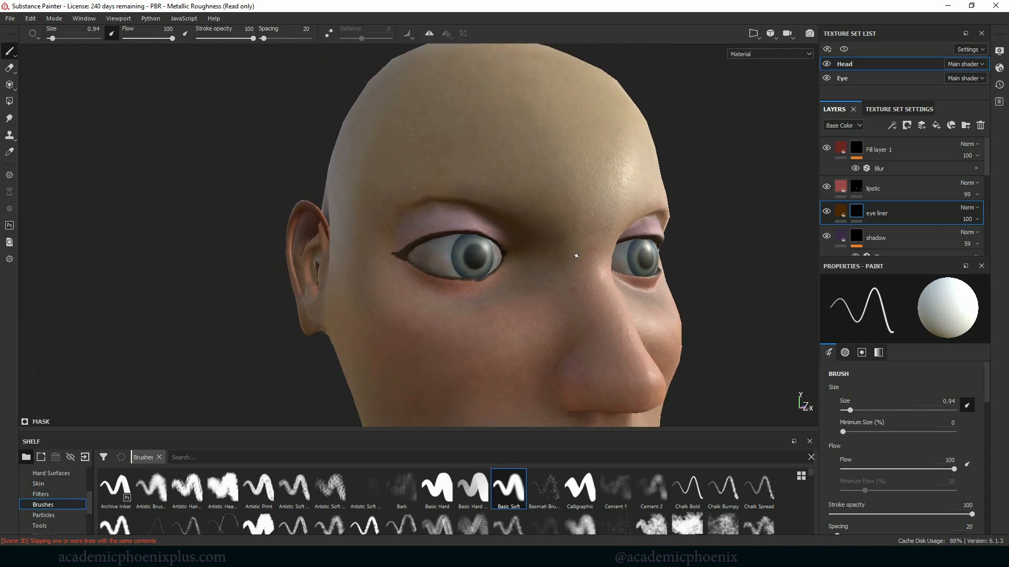
{"action": "key", "text": "x"}
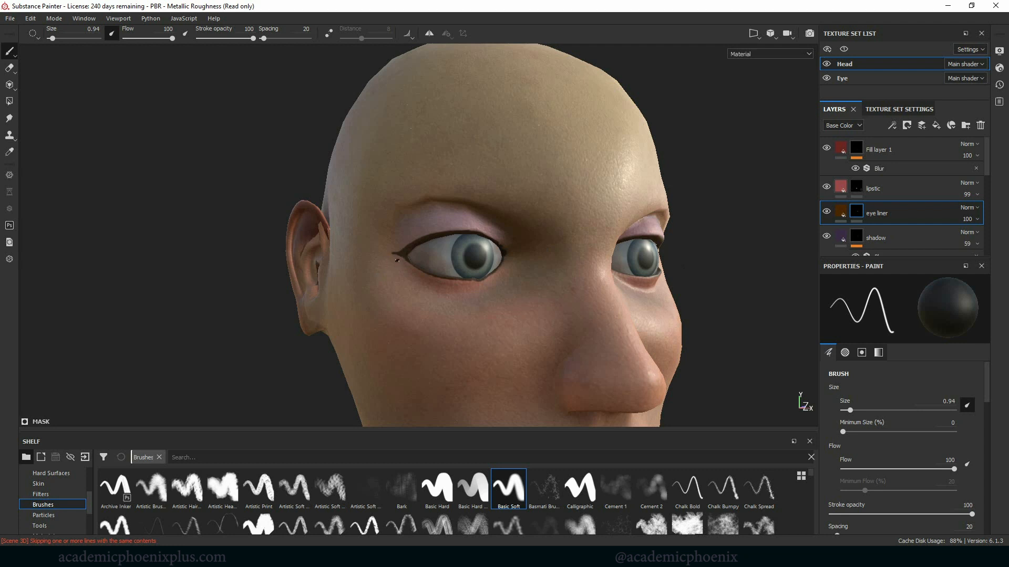
{"action": "mouse_move", "coordinate": [579, 266]}
{"action": "left_mouse_down", "text": "alt"}
{"action": "mouse_move", "coordinate": [484, 338]}
{"action": "mouse_move", "coordinate": [534, 284]}
{"action": "left_mouse_up", "text": "alt"}
{"action": "right_click_drag", "start_coordinate": [534, 285], "coordinate": [780, 299], "text": "alt"}
{"action": "middle_click_drag", "start_coordinate": [436, 310], "coordinate": [559, 308], "text": "alt"}
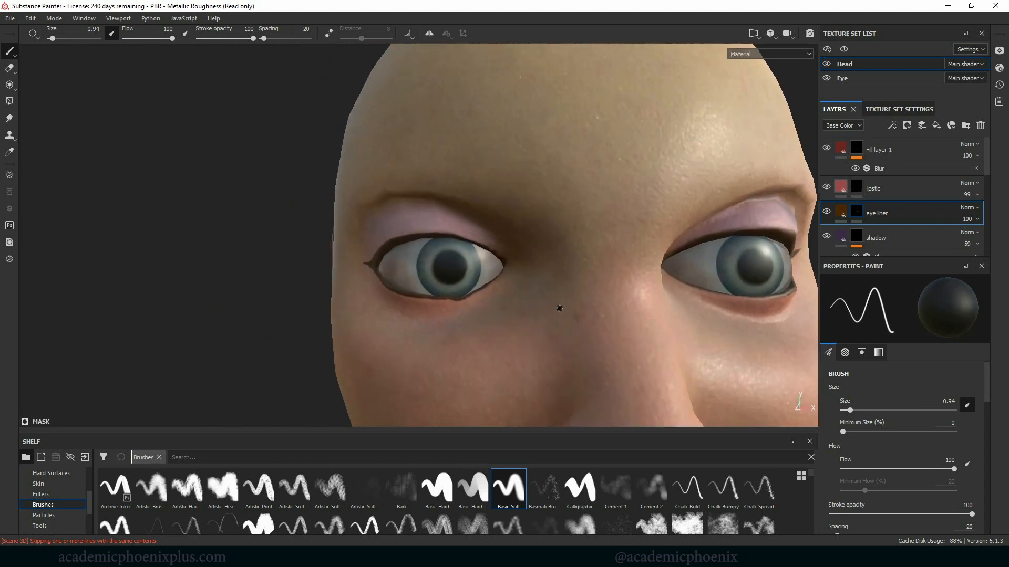
{"action": "left_click_drag", "start_coordinate": [385, 297], "coordinate": [421, 305], "text": "alt"}
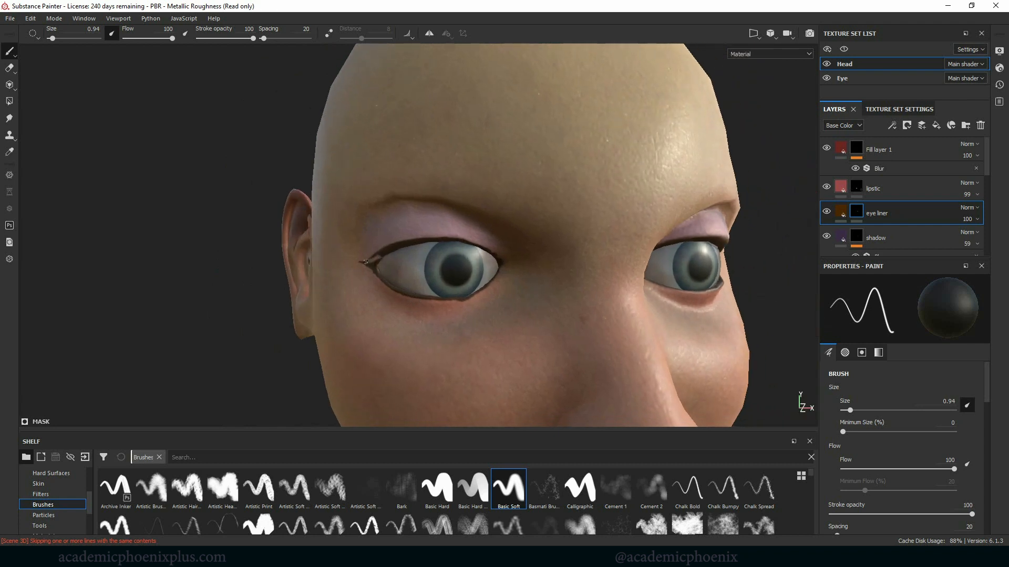
{"action": "left_click_drag", "start_coordinate": [366, 261], "coordinate": [382, 268]}
{"action": "key", "text": "x"}
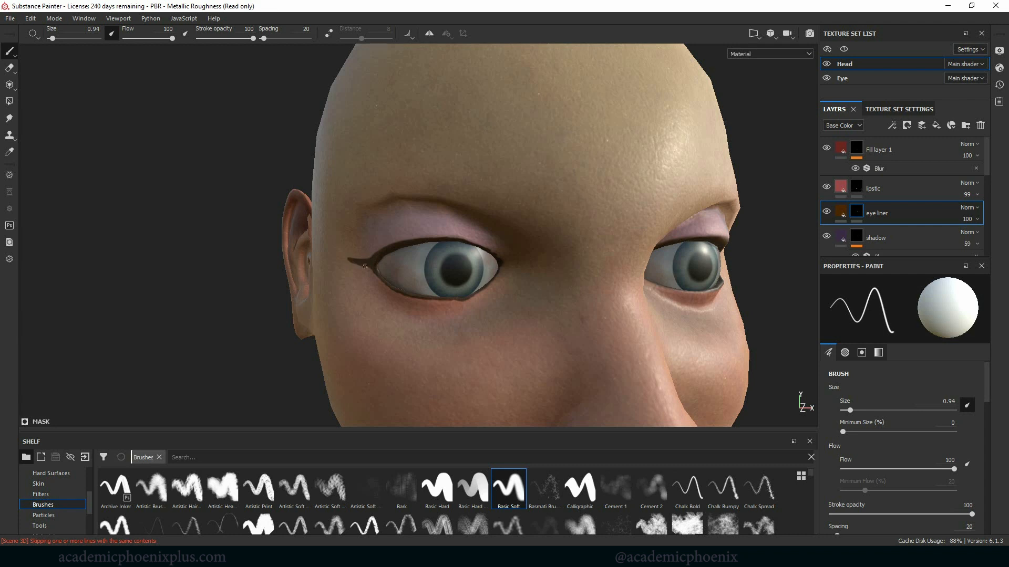
Paint shadow over the right eye's outer lid on the shadow layer's mask with brush size 3.14 and undo the last stroke
{"action": "right_click_drag", "start_coordinate": [562, 275], "coordinate": [447, 279], "text": "alt"}
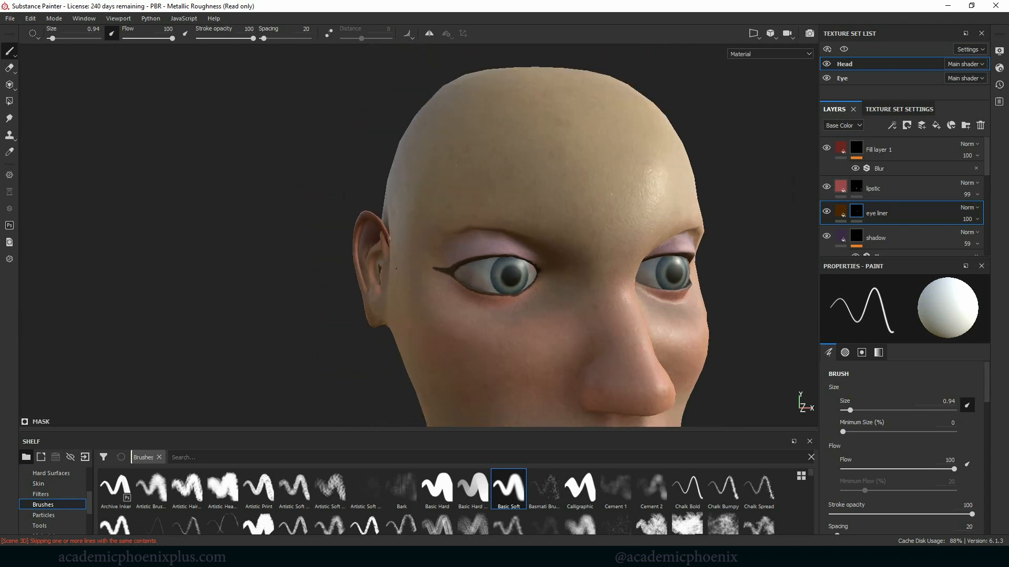
{"action": "left_click_drag", "start_coordinate": [578, 294], "coordinate": [530, 295], "text": "alt"}
{"action": "middle_click_drag", "start_coordinate": [783, 324], "coordinate": [566, 300], "text": "alt"}
{"action": "left_click_drag", "start_coordinate": [566, 300], "coordinate": [642, 306], "text": "alt"}
{"action": "middle_click_drag", "start_coordinate": [589, 300], "coordinate": [674, 320], "text": "alt"}
{"action": "left_click", "coordinate": [857, 240]}
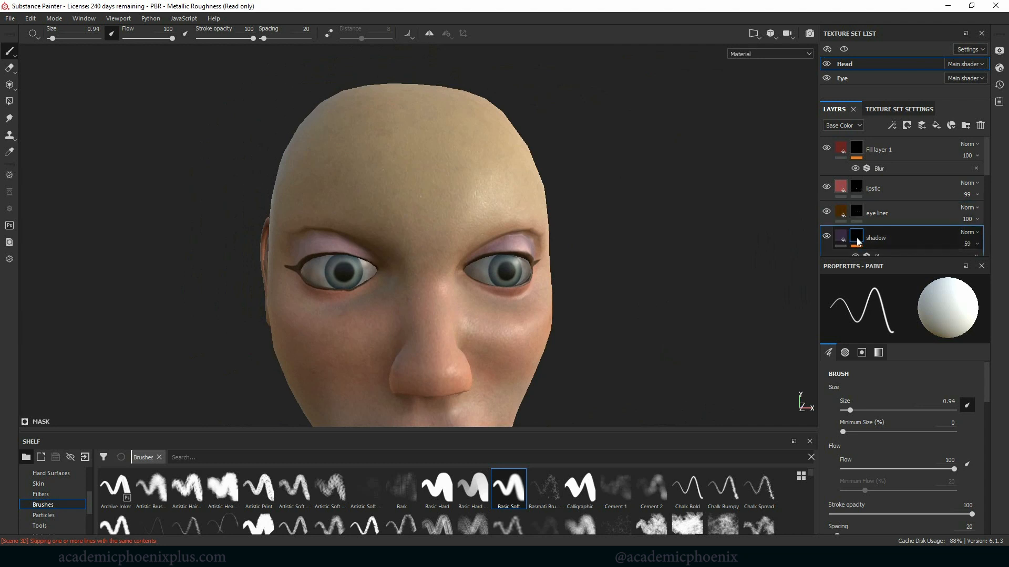
{"action": "left_click", "coordinate": [842, 237]}
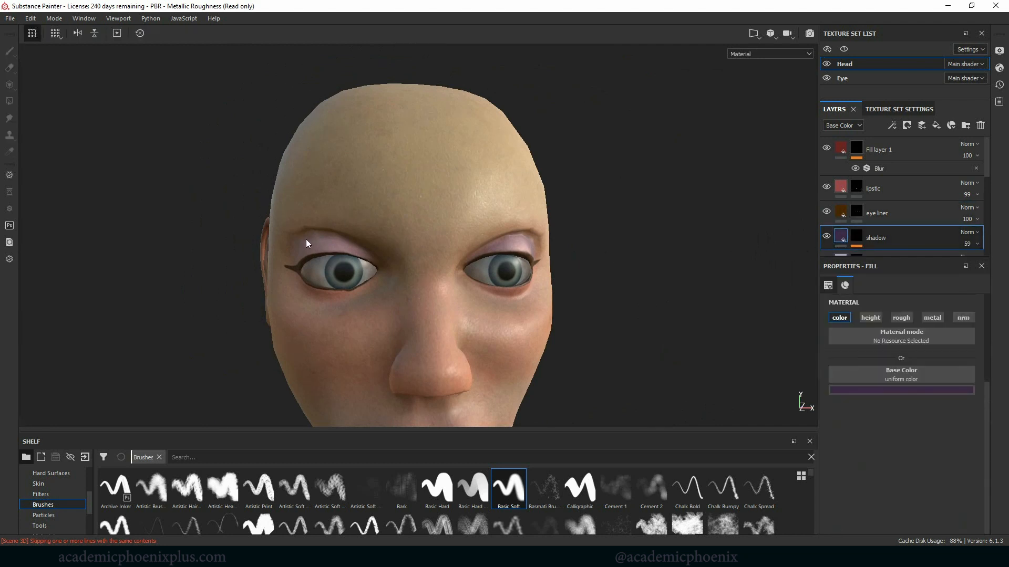
{"action": "left_click", "coordinate": [857, 237]}
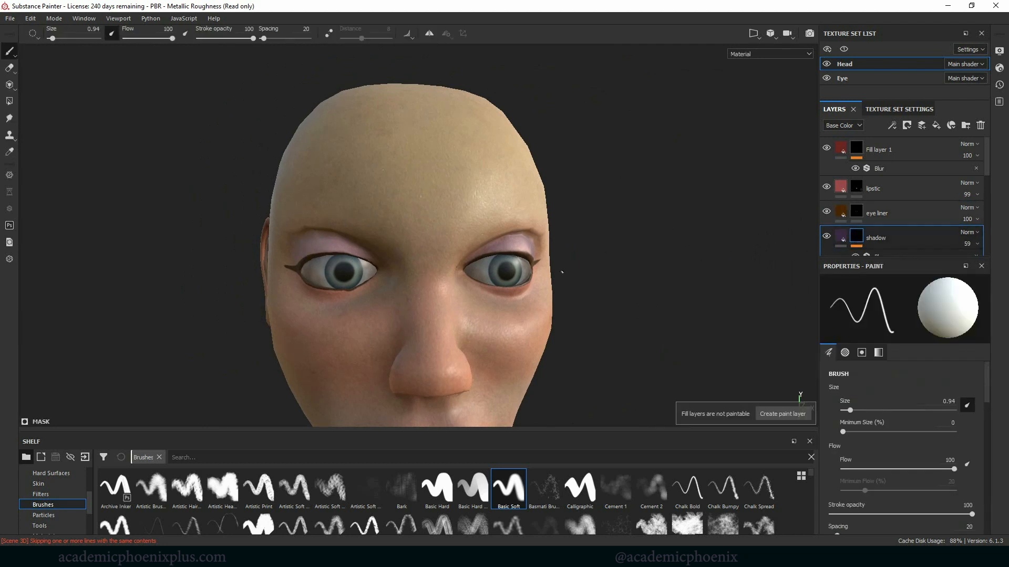
{"action": "left_click_drag", "start_coordinate": [562, 272], "coordinate": [339, 246], "text": "alt"}
{"action": "right_click_drag", "start_coordinate": [308, 248], "coordinate": [323, 247], "text": "ctrl"}
{"action": "left_click_drag", "start_coordinate": [304, 262], "coordinate": [327, 241]}
{"action": "key", "text": "ctrl+z"}
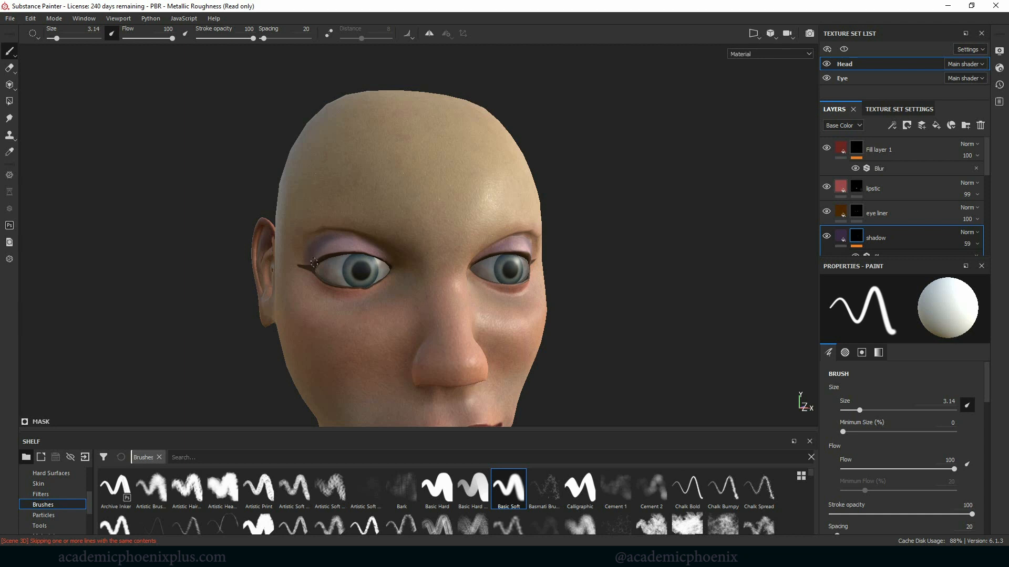
Reduce the brush's grayscale value to 0.7198 and then 0.4047 for softer eye shadow strokes on the shadow mask
{"action": "left_click_drag", "start_coordinate": [394, 238], "coordinate": [603, 234], "text": "alt"}
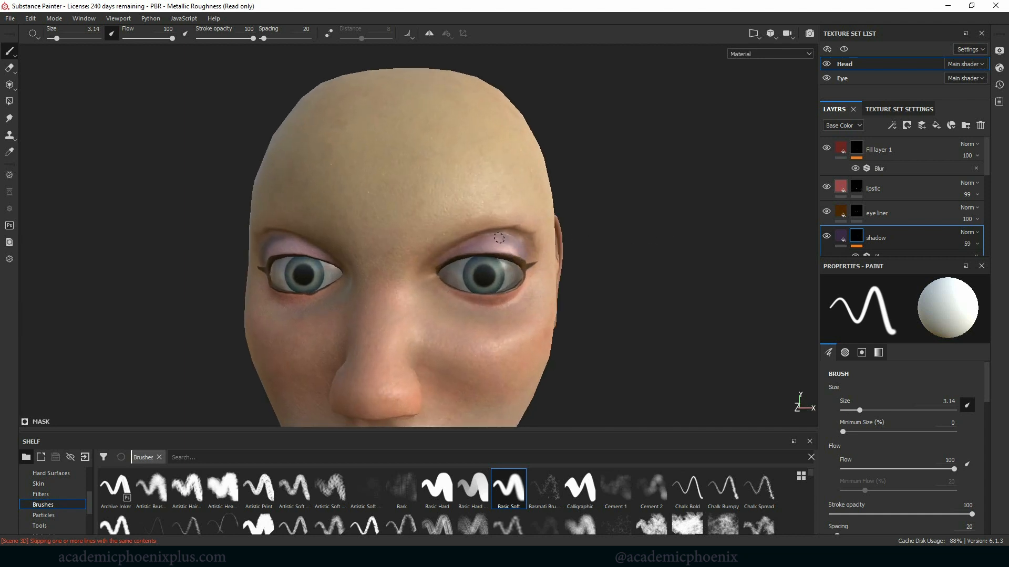
{"action": "left_click_drag", "start_coordinate": [423, 248], "coordinate": [572, 240], "text": "alt"}
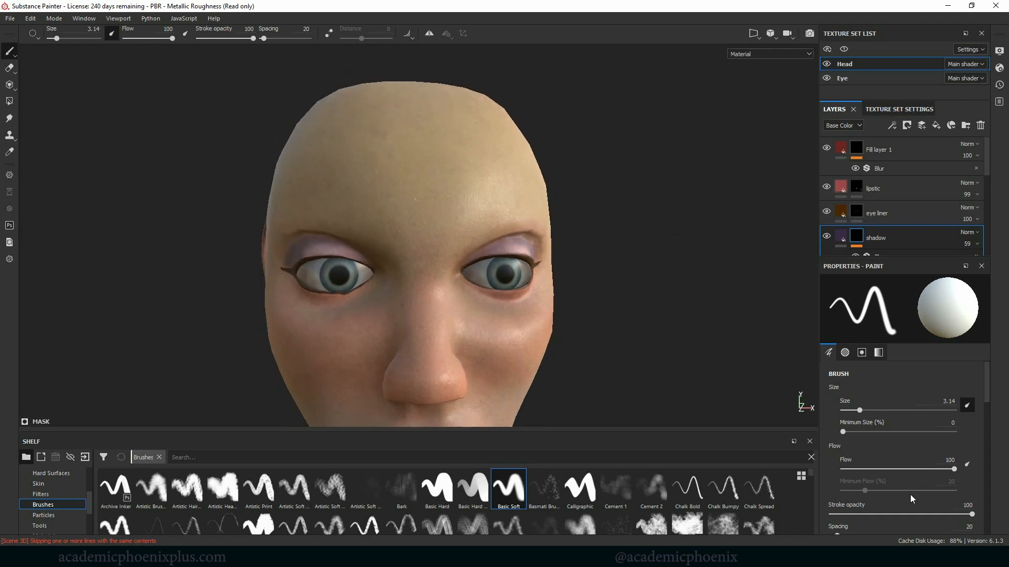
{"action": "left_click_drag", "start_coordinate": [987, 401], "coordinate": [985, 517]}
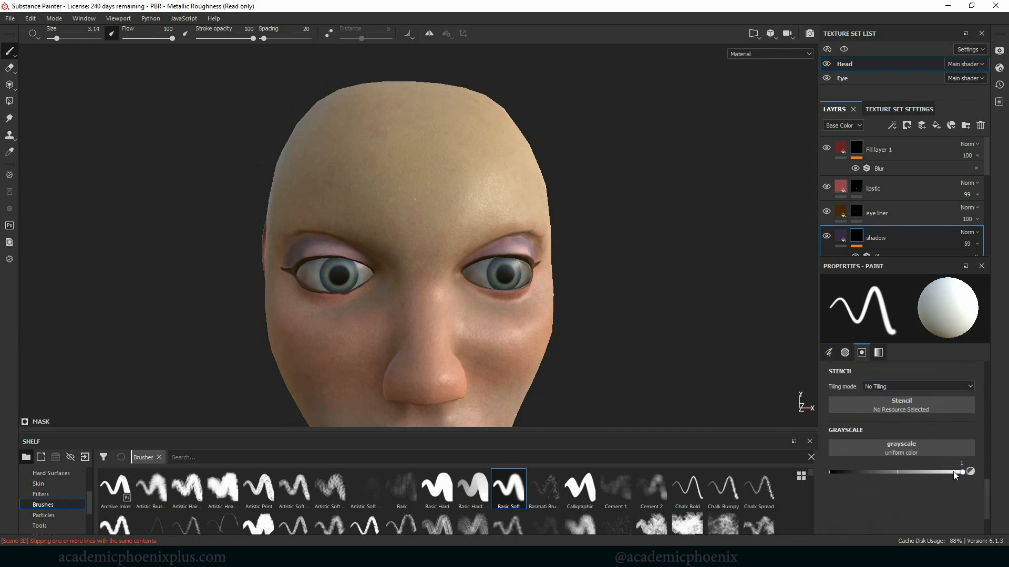
{"action": "left_click_drag", "start_coordinate": [953, 471], "coordinate": [926, 471]}
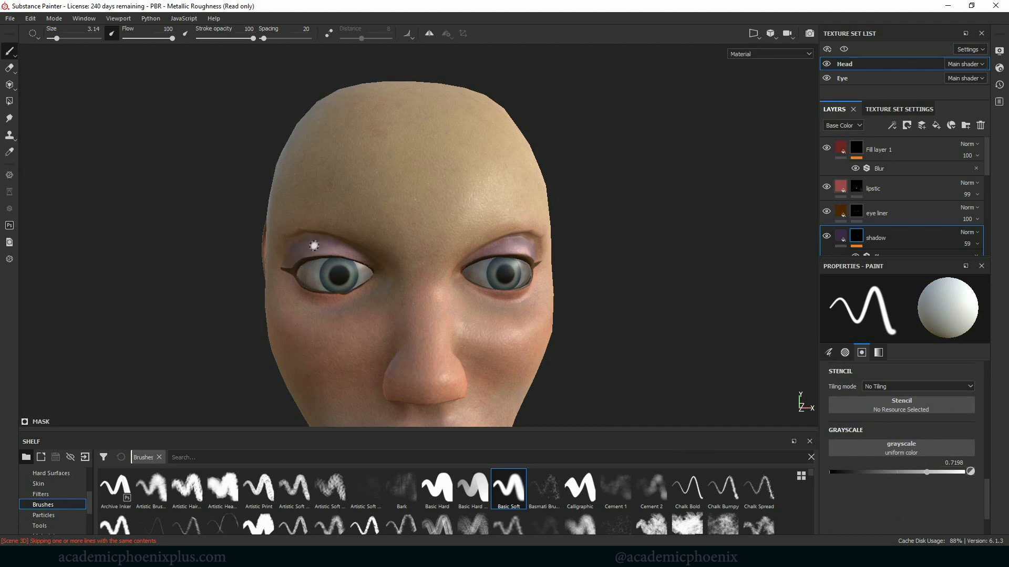
{"action": "left_click_drag", "start_coordinate": [896, 472], "coordinate": [884, 472]}
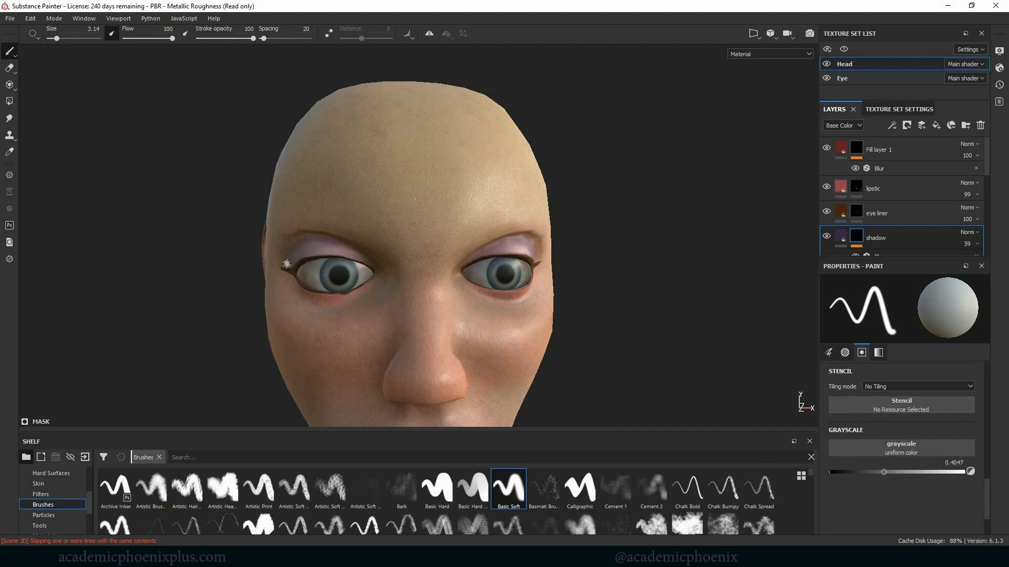
{"action": "left_click_drag", "start_coordinate": [599, 265], "coordinate": [588, 257], "text": "alt"}
{"action": "key", "text": "x"}
{"action": "right_click", "coordinate": [642, 212]}
{"action": "key", "text": "x"}
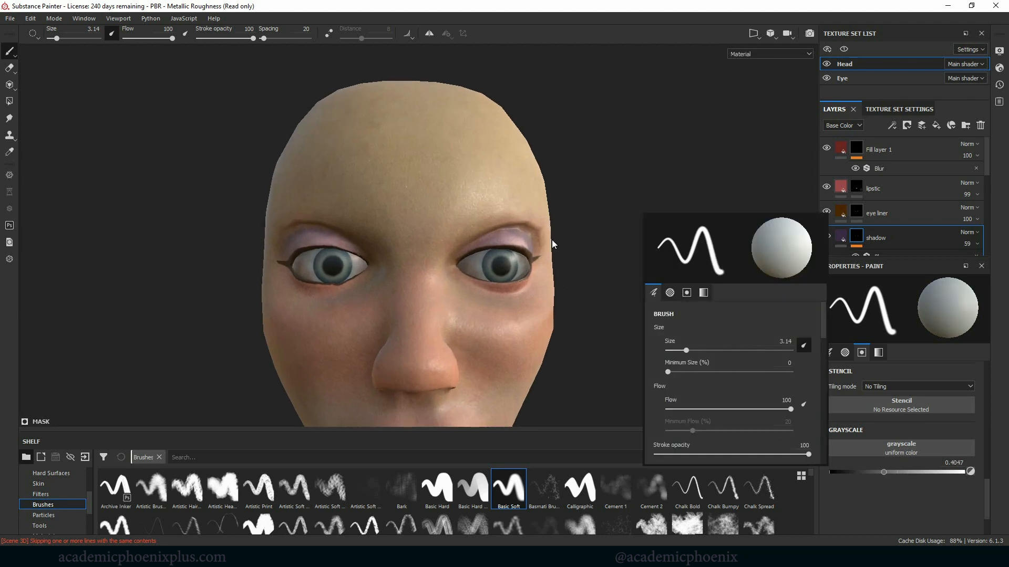
Examine the complete eye and lip makeup on the whole head from the front and both sides
{"action": "right_click_drag", "start_coordinate": [633, 214], "coordinate": [504, 210], "text": "alt"}
{"action": "left_click_drag", "start_coordinate": [594, 226], "coordinate": [573, 238], "text": "alt"}
{"action": "middle_click_drag", "start_coordinate": [534, 260], "coordinate": [563, 235], "text": "alt"}
{"action": "left_click_drag", "start_coordinate": [575, 274], "coordinate": [437, 212], "text": "alt"}
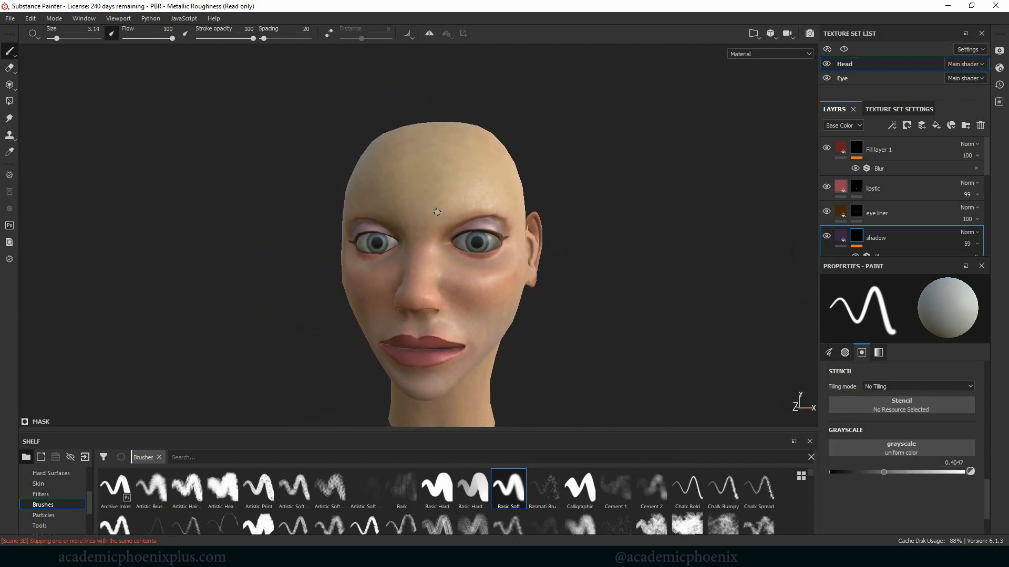
{"action": "left_click_drag", "start_coordinate": [620, 247], "coordinate": [592, 241], "text": "alt"}
{"action": "left_click_drag", "start_coordinate": [458, 204], "coordinate": [666, 208], "text": "alt"}
{"action": "left_click_drag", "start_coordinate": [631, 168], "coordinate": [644, 188], "text": "alt"}
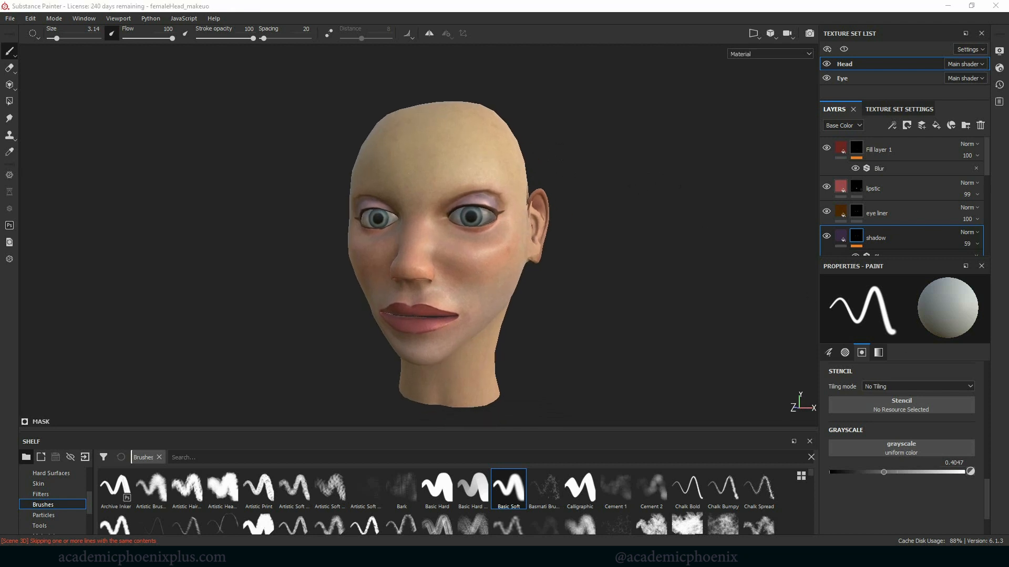
{"action": "left_click_drag", "start_coordinate": [550, 342], "coordinate": [599, 393], "text": "alt"}
{"action": "left_click_drag", "start_coordinate": [663, 330], "coordinate": [624, 328], "text": "alt"}
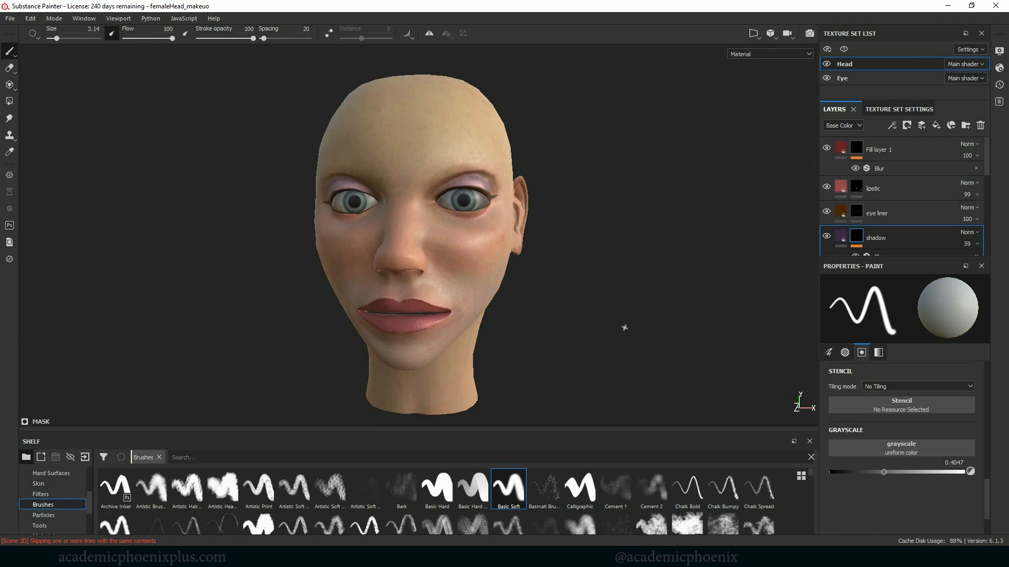
{"action": "left_click_drag", "start_coordinate": [560, 309], "coordinate": [555, 305], "text": "alt"}
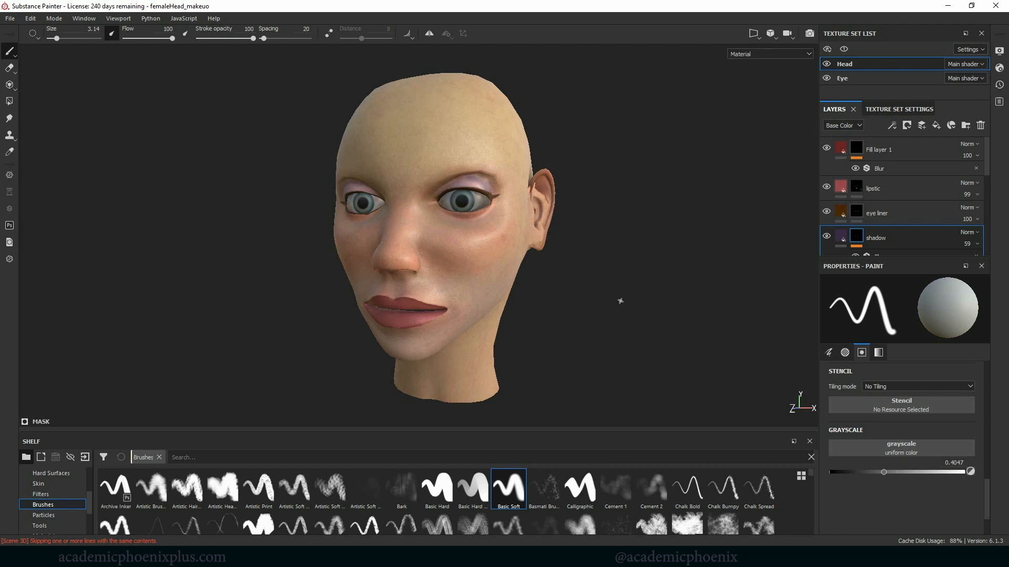
{"action": "mouse_move", "coordinate": [620, 299]}
{"action": "left_mouse_down", "text": "alt"}
{"action": "mouse_move", "coordinate": [590, 310]}
{"action": "mouse_move", "coordinate": [640, 297]}
{"action": "mouse_move", "coordinate": [556, 310]}
{"action": "left_mouse_up", "text": "alt"}
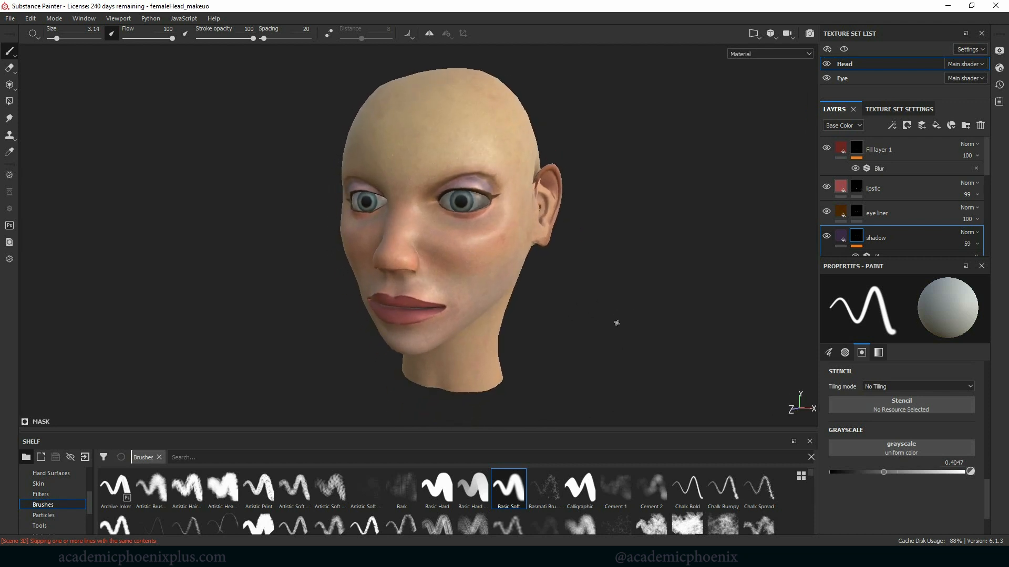